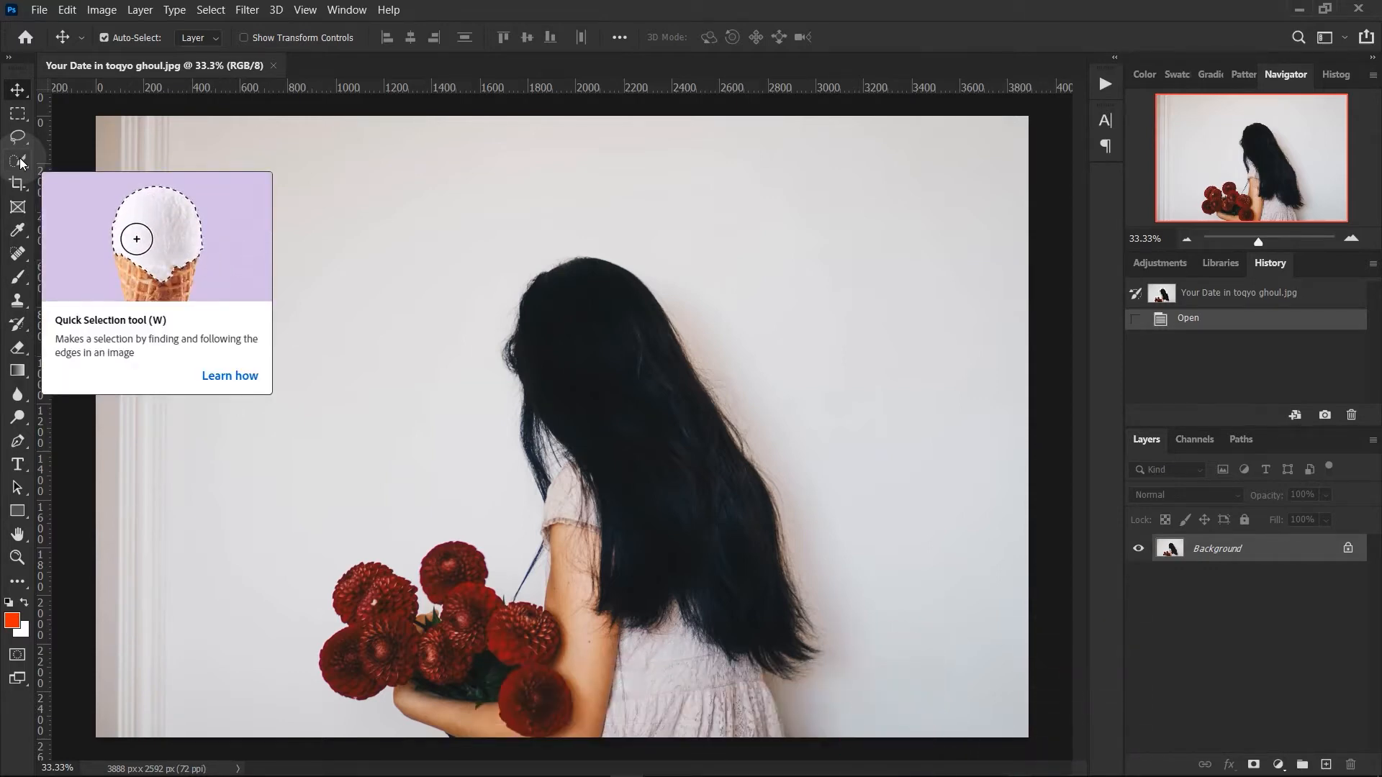
# Select the woman's long dark hair with the Quick Selection tool in add mode and a brush size of 45.
pyautogui.click(19, 157)
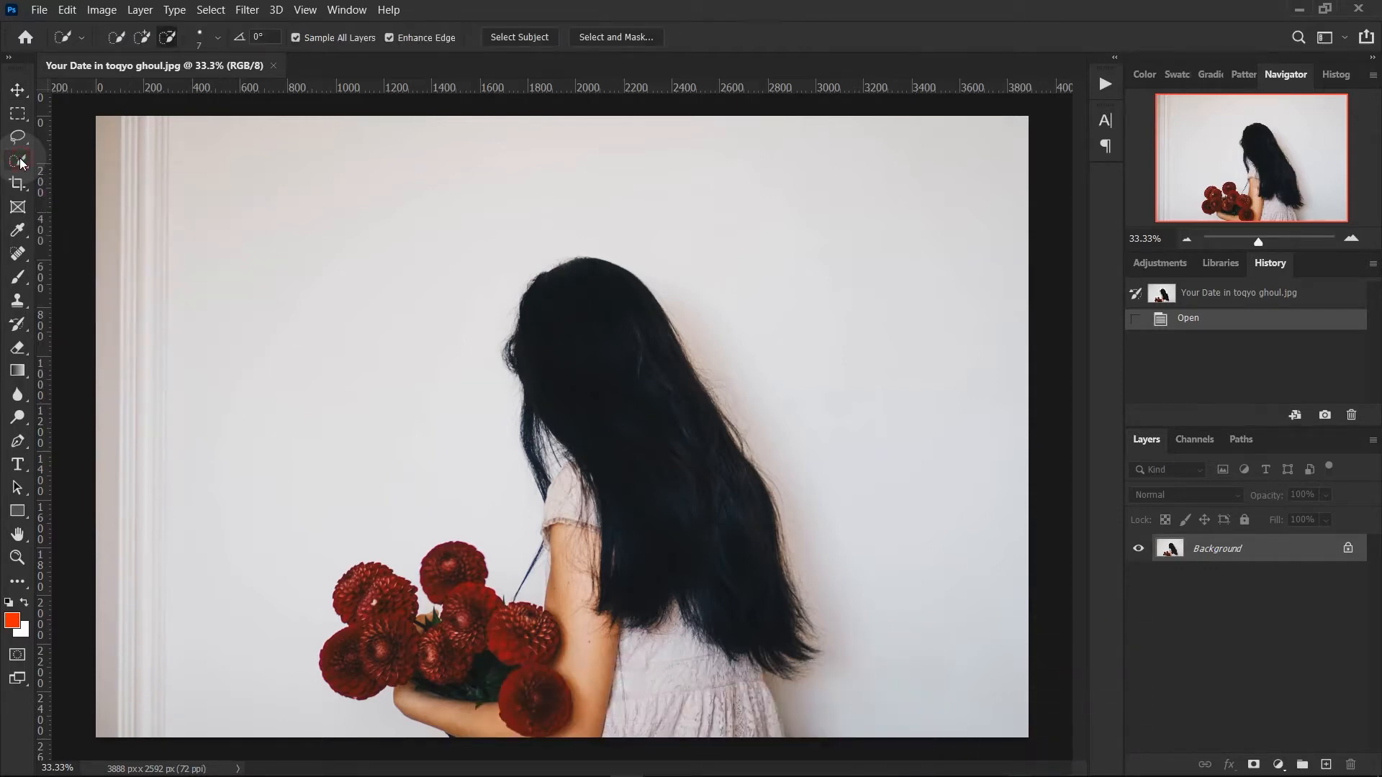
pyautogui.click(142, 37)
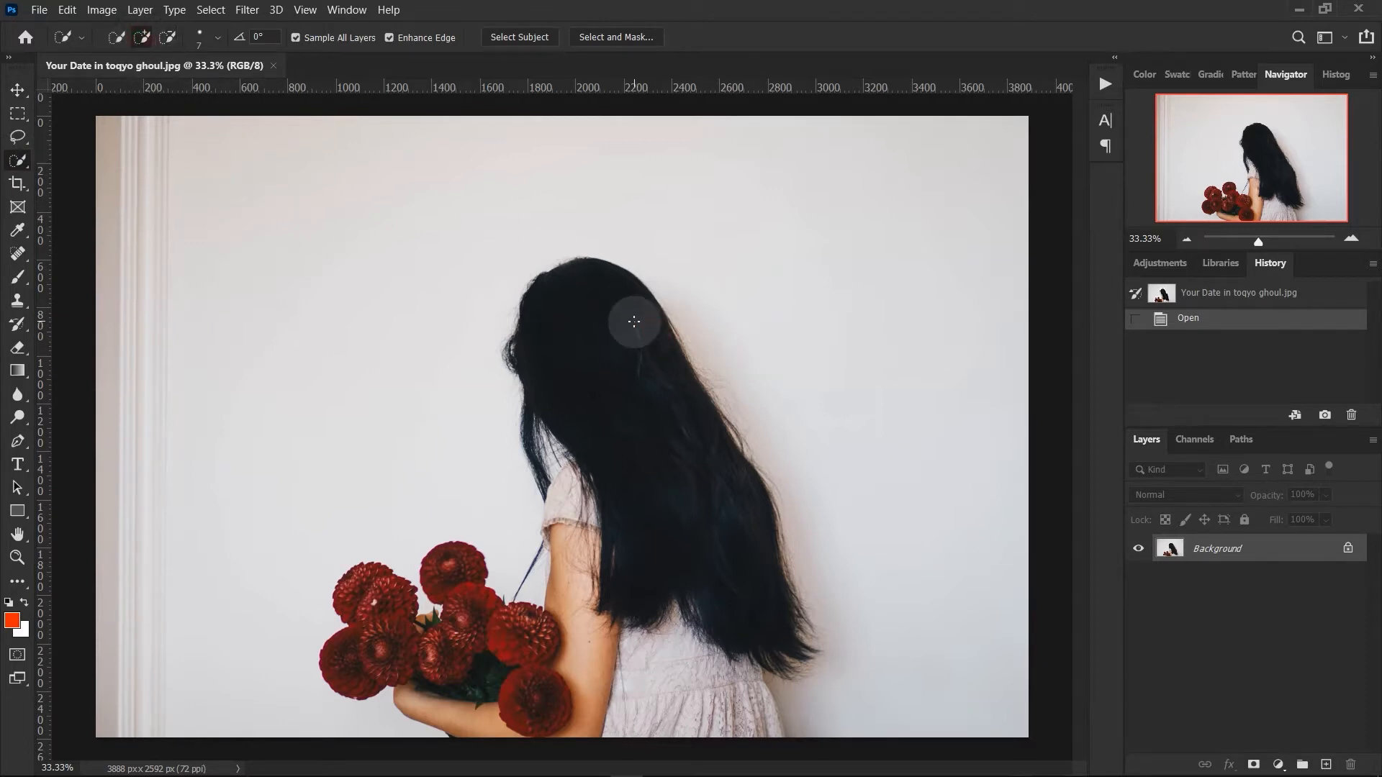
pyautogui.press(']')
pyautogui.press(']')
pyautogui.press(']')
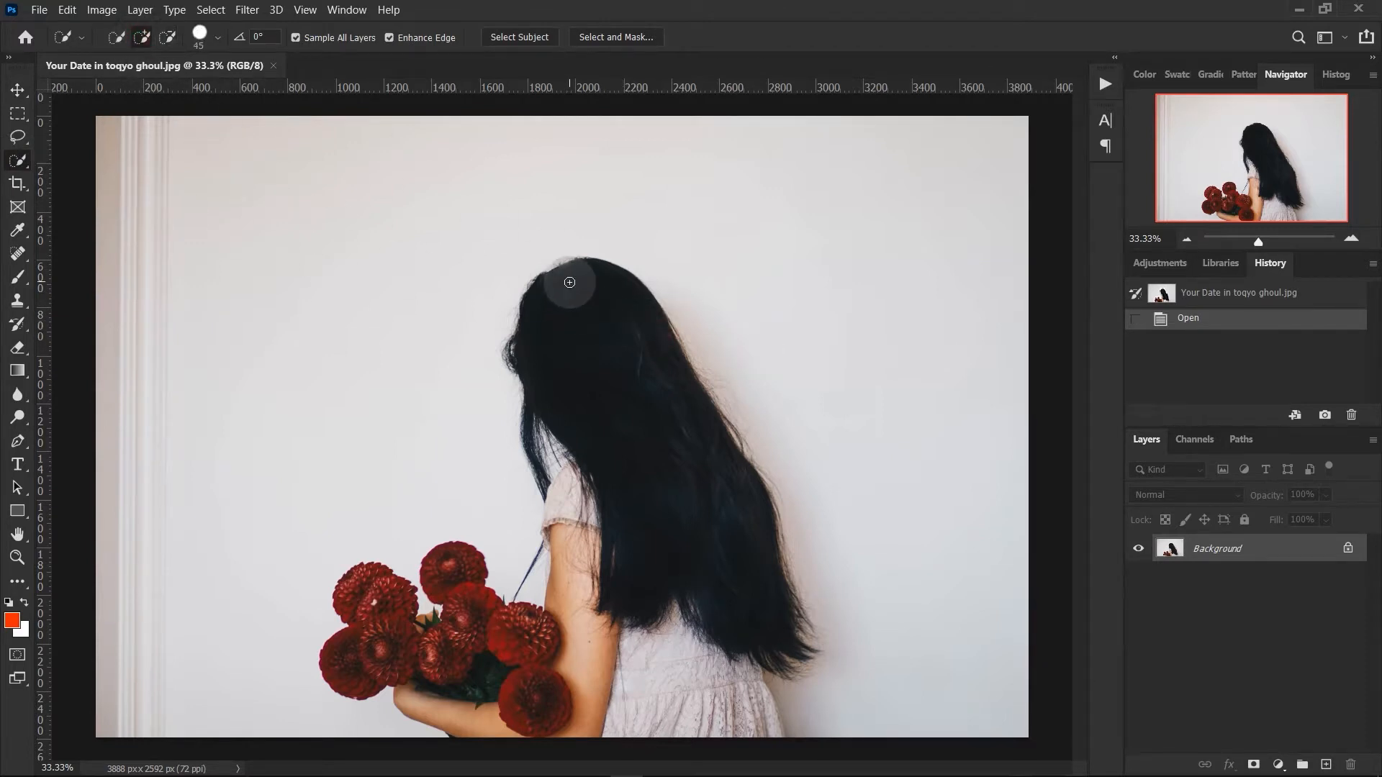
pyautogui.moveTo(569, 282)
pyautogui.mouseDown()
pyautogui.moveTo(595, 284)
pyautogui.moveTo(670, 432)
pyautogui.moveTo(569, 361)
pyautogui.mouseUp()
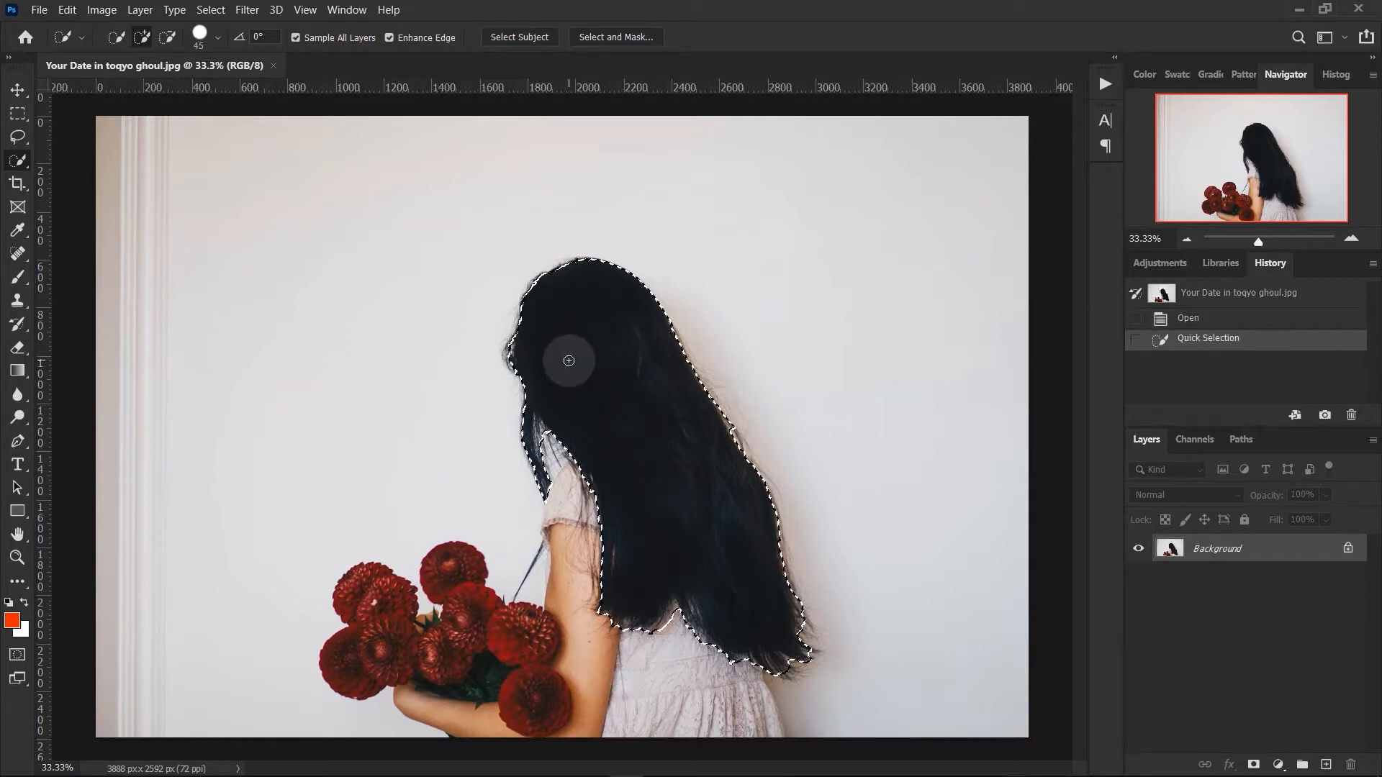
# Bring the hair selection into Select and Mask and set edge detection to a 2 px radius with Smart Radius enabled.
pyautogui.click(1350, 239)
pyautogui.click(1350, 239)
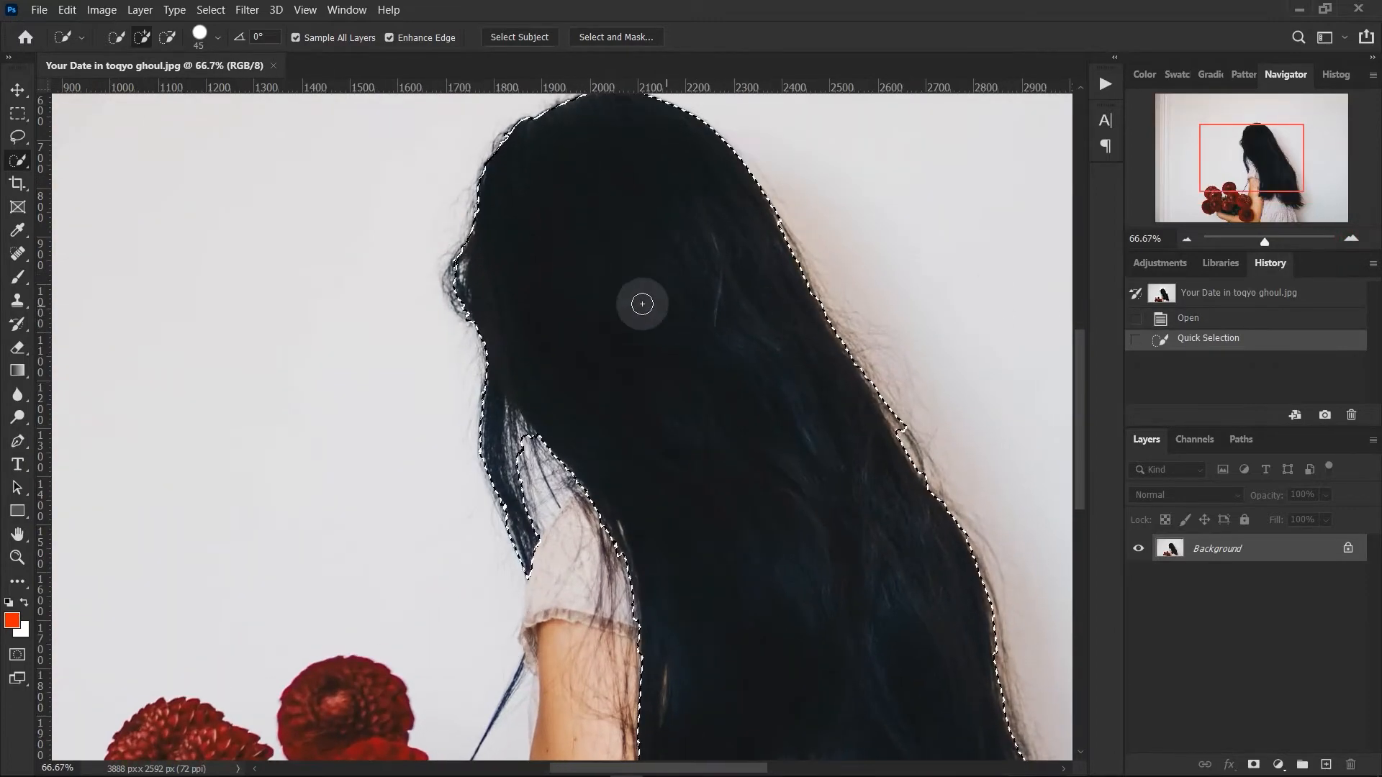
pyautogui.click(1186, 240)
pyautogui.click(1186, 240)
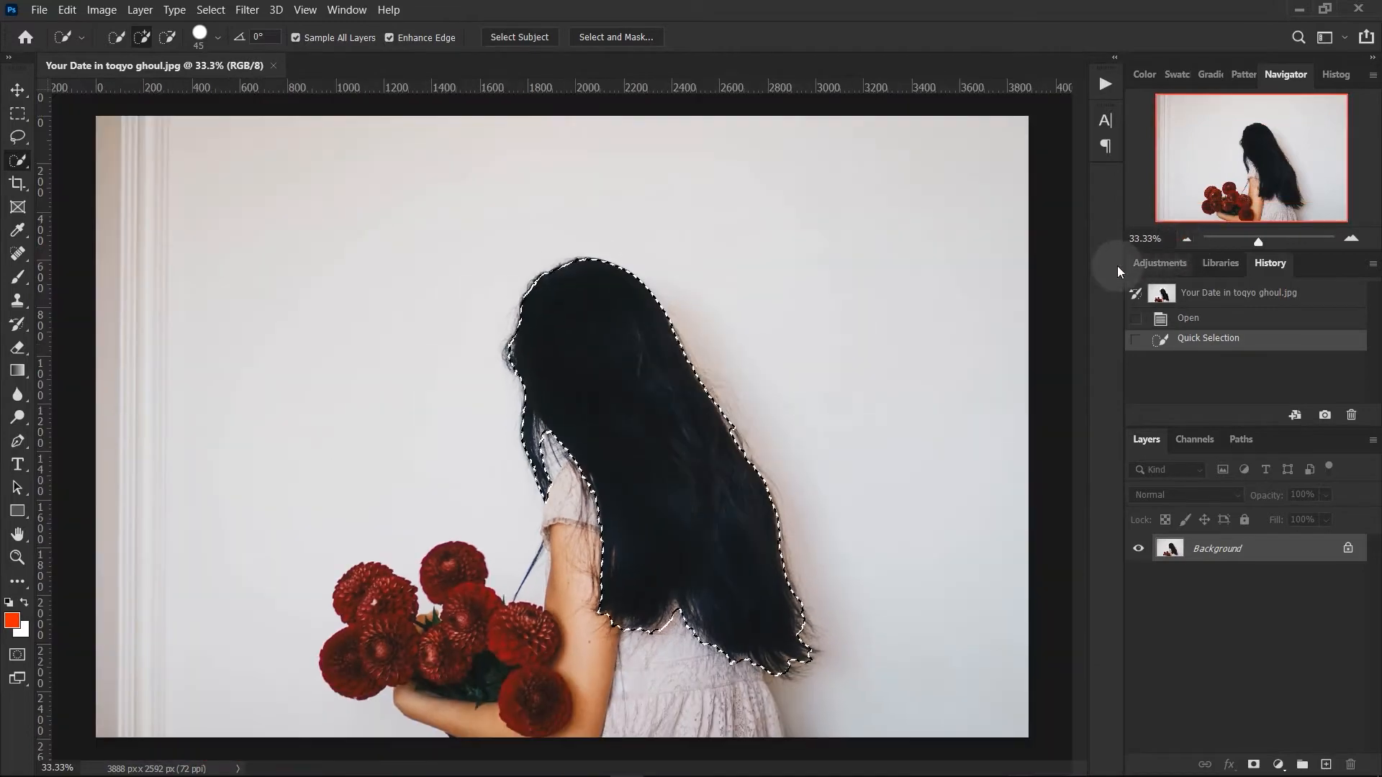
pyautogui.click(624, 40)
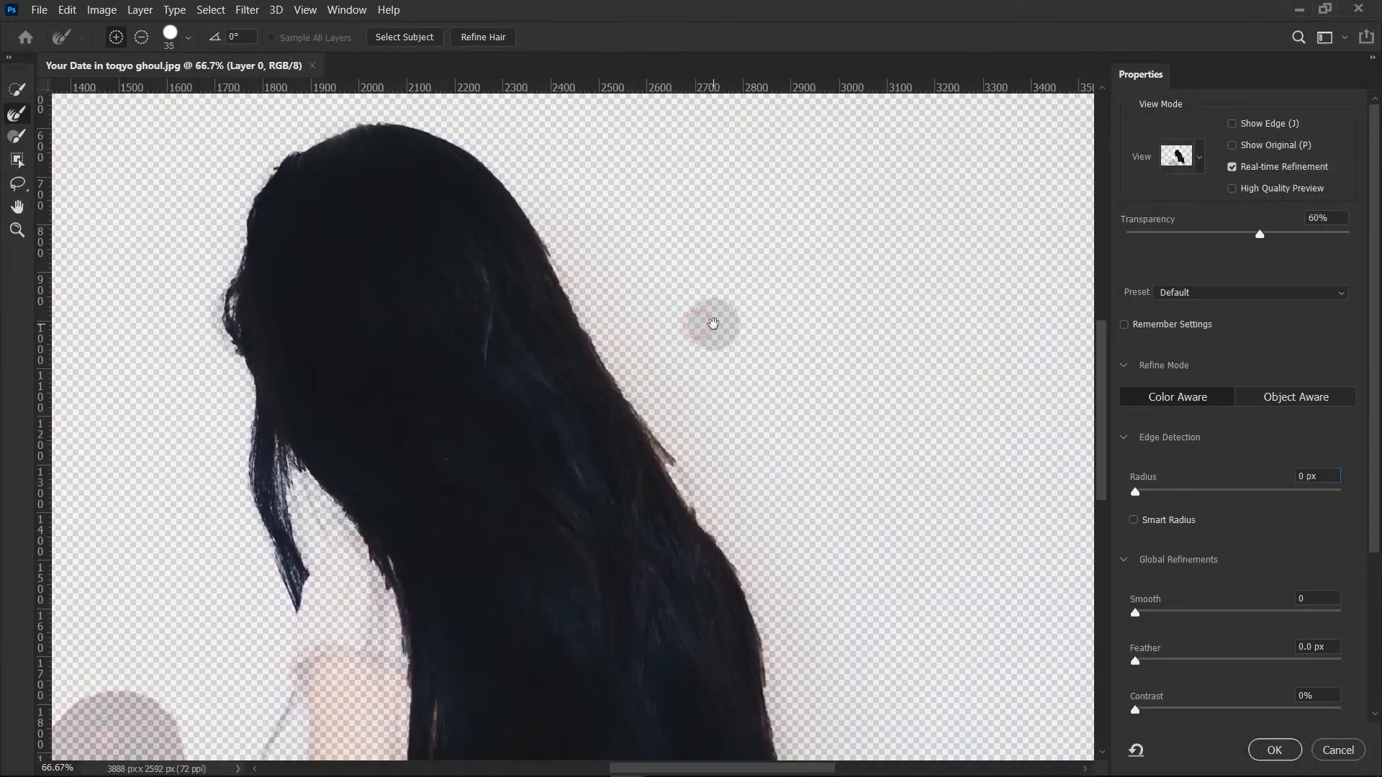
pyautogui.click(1159, 520)
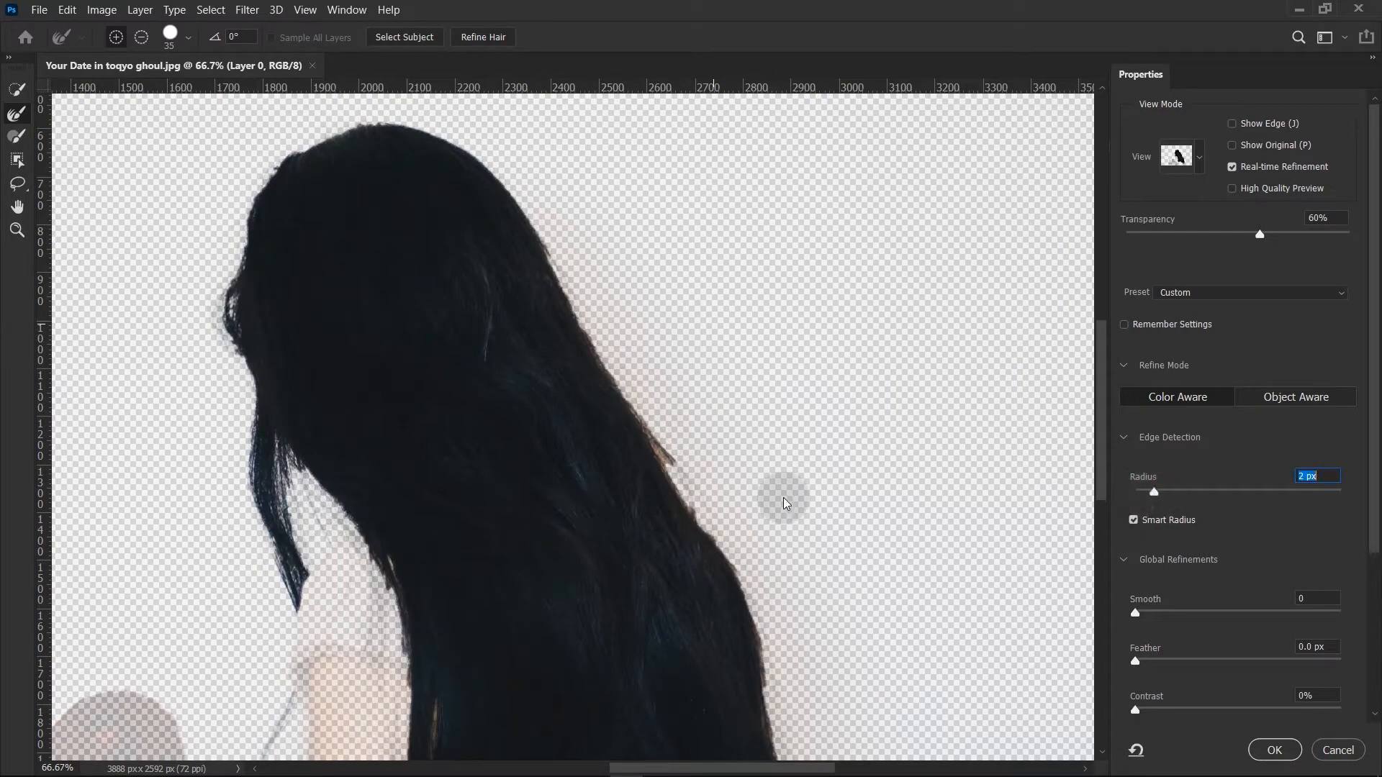
# Paint along the hair's outer edges and ends with the Refine Edge Brush to include the fine strands.
pyautogui.moveTo(616, 334); pyautogui.dragTo(768, 483)
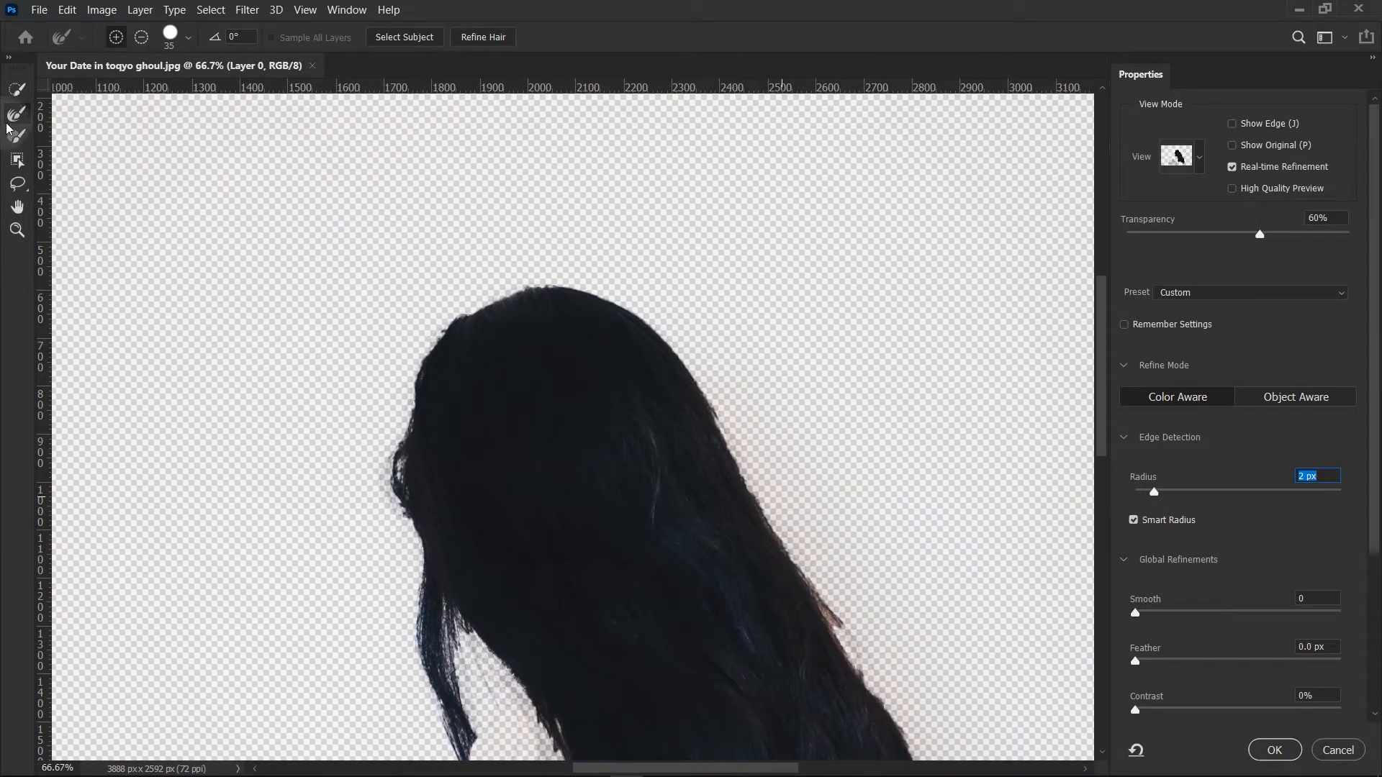
pyautogui.click(17, 114)
pyautogui.moveTo(432, 349)
pyautogui.mouseDown()
pyautogui.moveTo(410, 388)
pyautogui.moveTo(407, 450)
pyautogui.moveTo(421, 661)
pyautogui.moveTo(353, 452)
pyautogui.moveTo(369, 442)
pyautogui.moveTo(415, 563)
pyautogui.moveTo(425, 522)
pyautogui.moveTo(409, 428)
pyautogui.moveTo(421, 414)
pyautogui.moveTo(435, 465)
pyautogui.moveTo(429, 421)
pyautogui.moveTo(447, 431)
pyautogui.moveTo(504, 569)
pyautogui.moveTo(511, 665)
pyautogui.moveTo(491, 531)
pyautogui.moveTo(512, 729)
pyautogui.moveTo(524, 602)
pyautogui.moveTo(498, 507)
pyautogui.moveTo(489, 560)
pyautogui.moveTo(440, 387)
pyautogui.moveTo(488, 518)
pyautogui.moveTo(481, 619)
pyautogui.moveTo(502, 590)
pyautogui.moveTo(498, 630)
pyautogui.moveTo(519, 637)
pyautogui.moveTo(537, 596)
pyautogui.moveTo(589, 612)
pyautogui.moveTo(637, 571)
pyautogui.moveTo(673, 659)
pyautogui.moveTo(680, 648)
pyautogui.moveTo(767, 713)
pyautogui.moveTo(792, 687)
pyautogui.moveTo(822, 711)
pyautogui.moveTo(839, 672)
pyautogui.moveTo(806, 673)
pyautogui.moveTo(888, 682)
pyautogui.moveTo(909, 651)
pyautogui.moveTo(861, 559)
pyautogui.moveTo(812, 320)
pyautogui.moveTo(857, 458)
pyautogui.moveTo(785, 285)
pyautogui.moveTo(833, 363)
pyautogui.moveTo(843, 489)
pyautogui.mouseUp()
pyautogui.moveTo(828, 346); pyautogui.dragTo(885, 688)
pyautogui.moveTo(741, 475)
pyautogui.mouseDown()
pyautogui.moveTo(663, 322)
pyautogui.moveTo(600, 259)
pyautogui.moveTo(499, 223)
pyautogui.moveTo(395, 271)
pyautogui.moveTo(346, 401)
pyautogui.moveTo(357, 457)
pyautogui.moveTo(368, 376)
pyautogui.mouseUp()
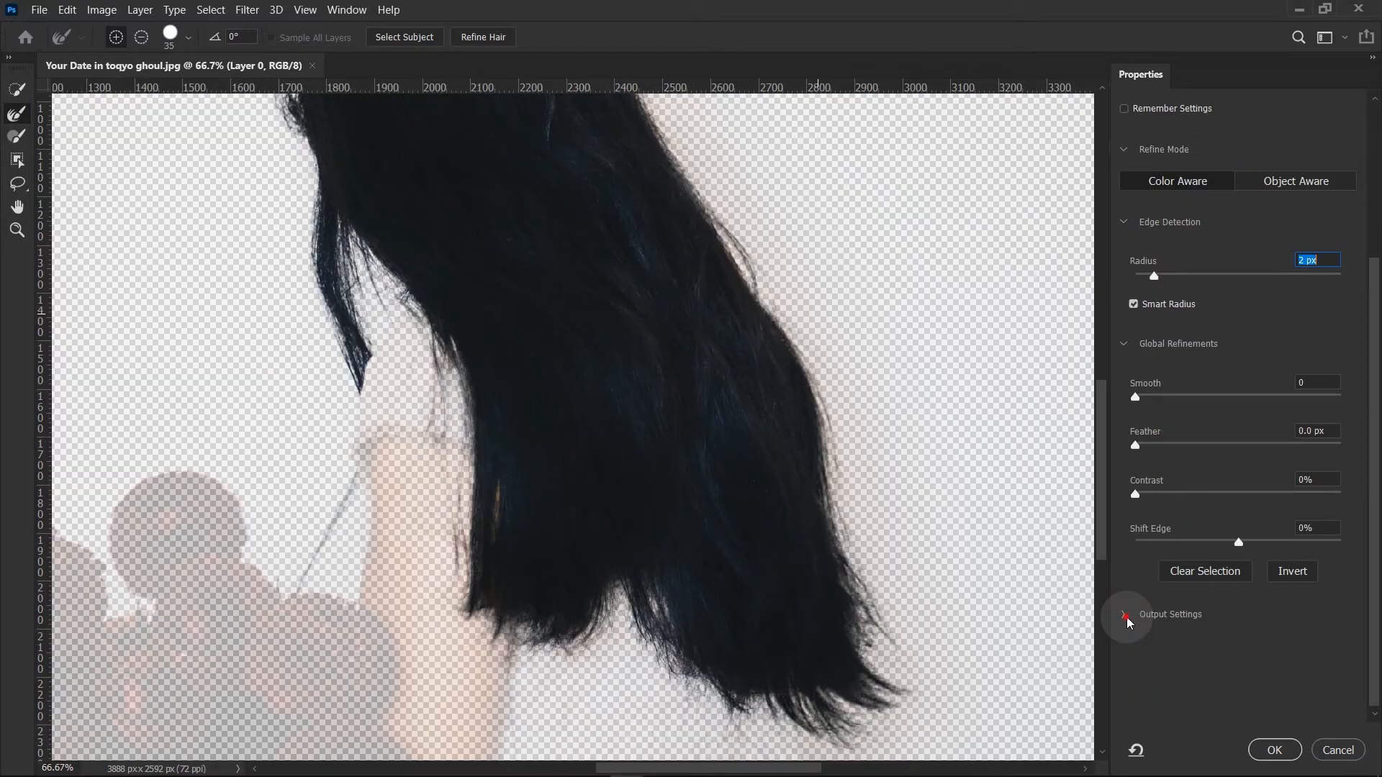
# Check the output settings and apply the refined edges with the output kept as Selection.
pyautogui.click(1125, 616)
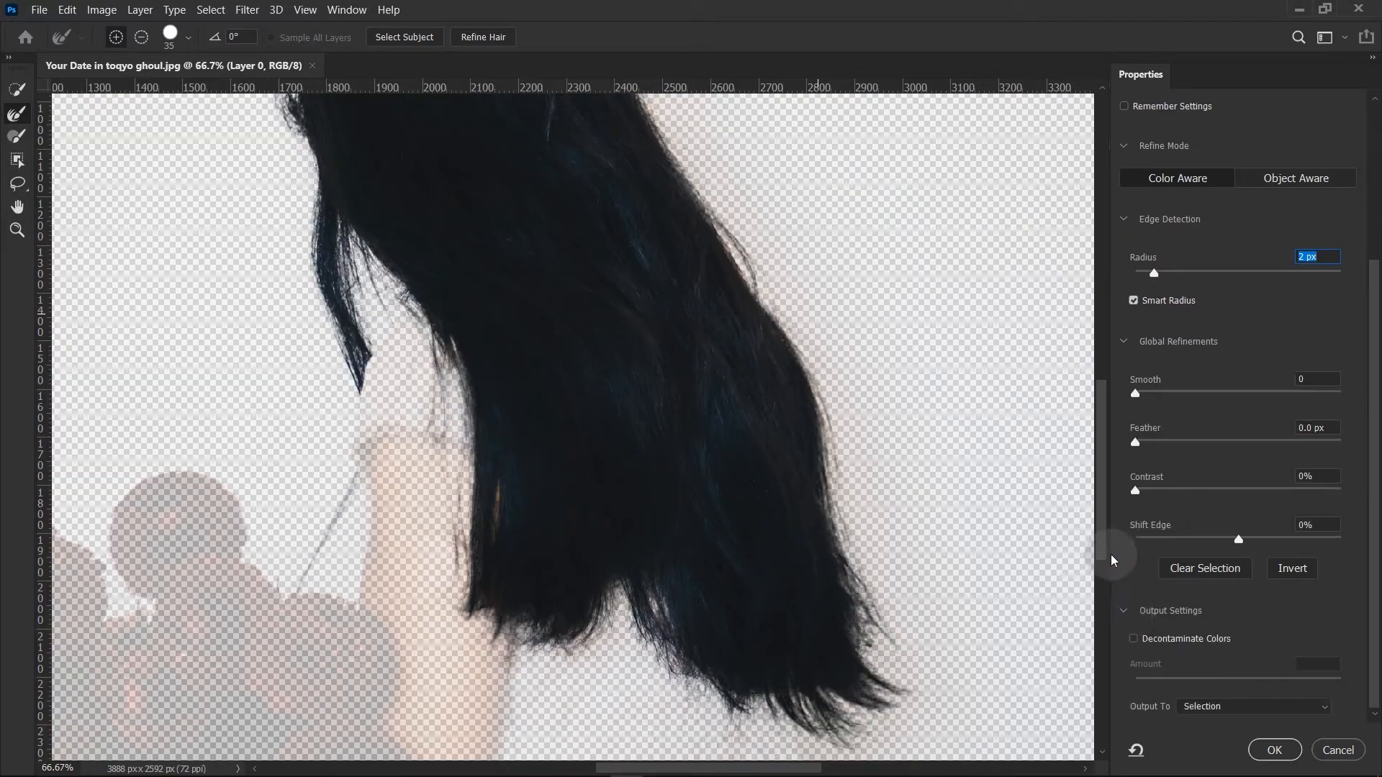
pyautogui.scroll(1, 1362, 531)
pyautogui.scroll(3, 1362, 531)
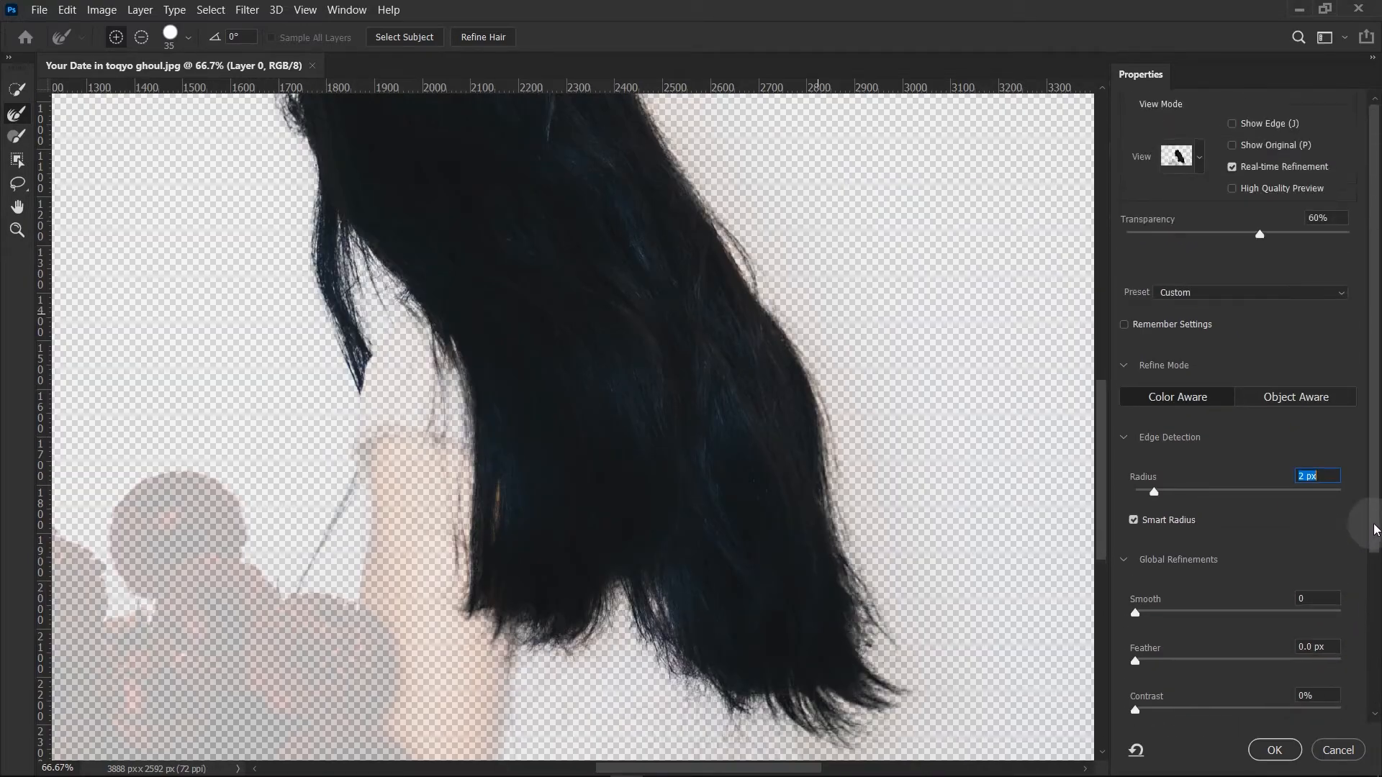
pyautogui.click(1274, 750)
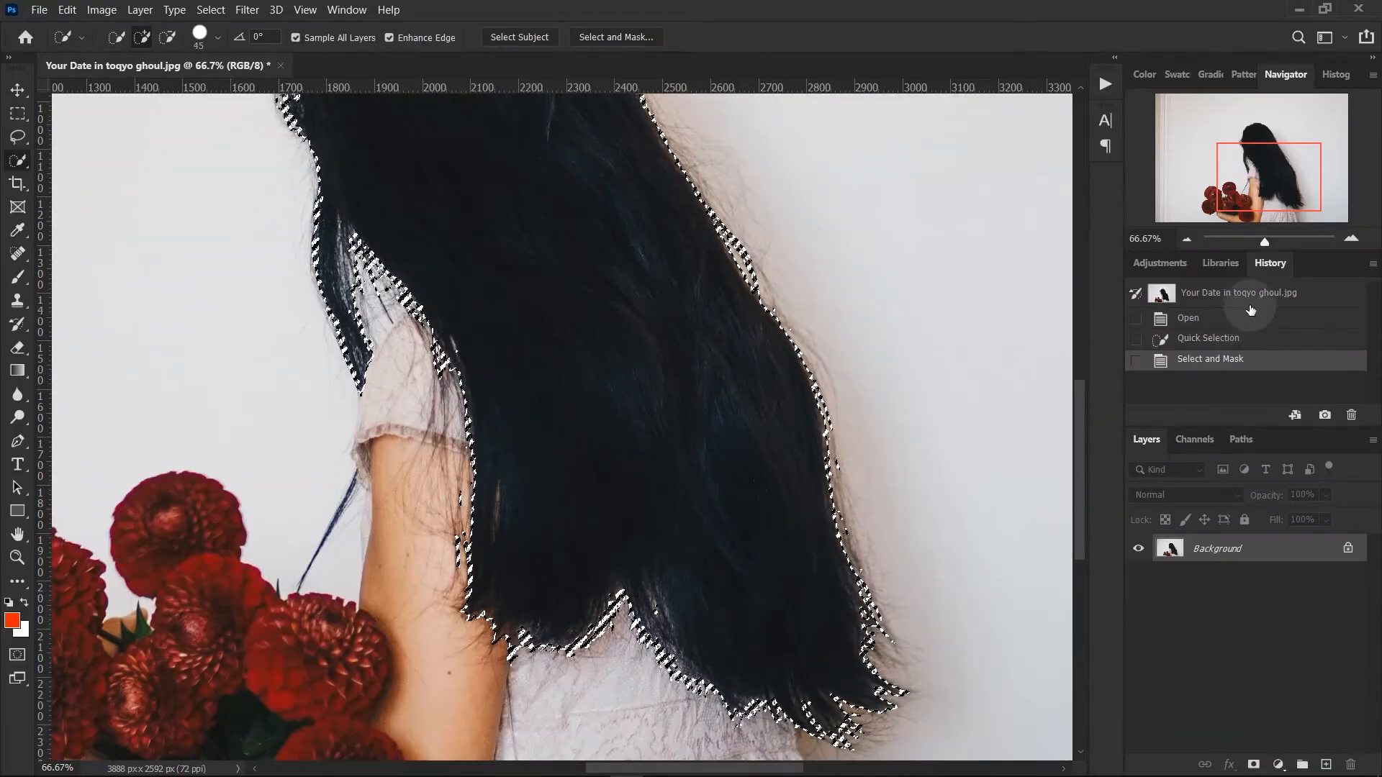
# Copy the selected hair to its own layer and name that layer Hair.
pyautogui.hotkey('ctrl', '+')
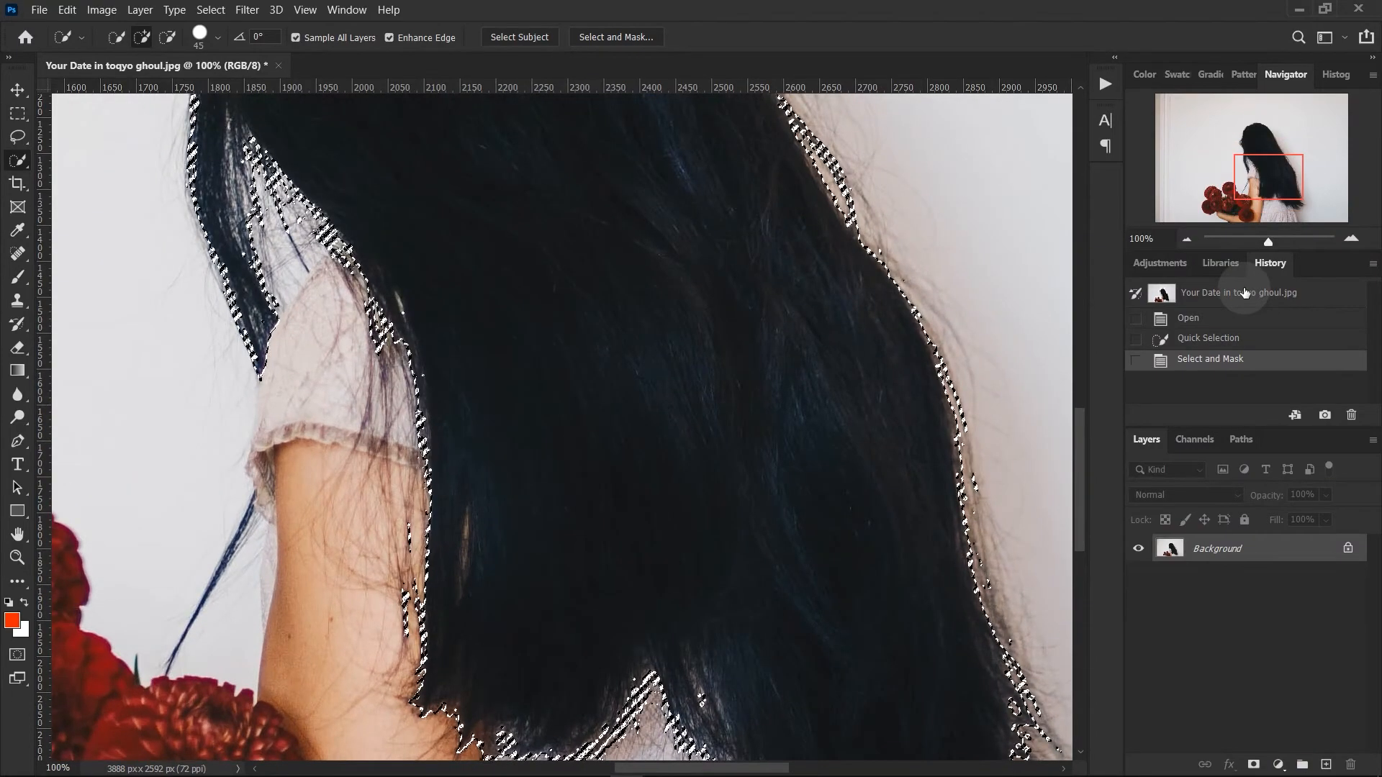
pyautogui.hotkey('ctrl', '0')
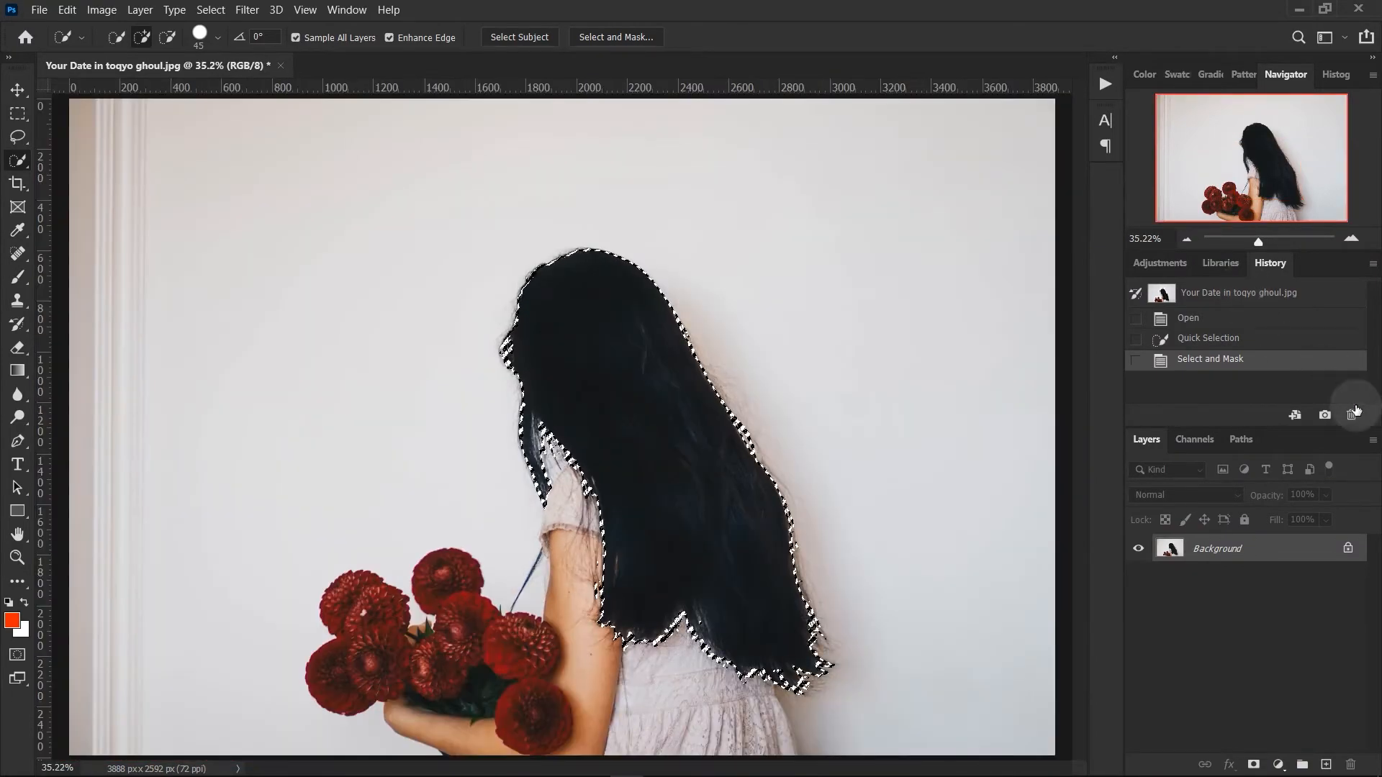
pyautogui.hotkey('ctrl', 'j')
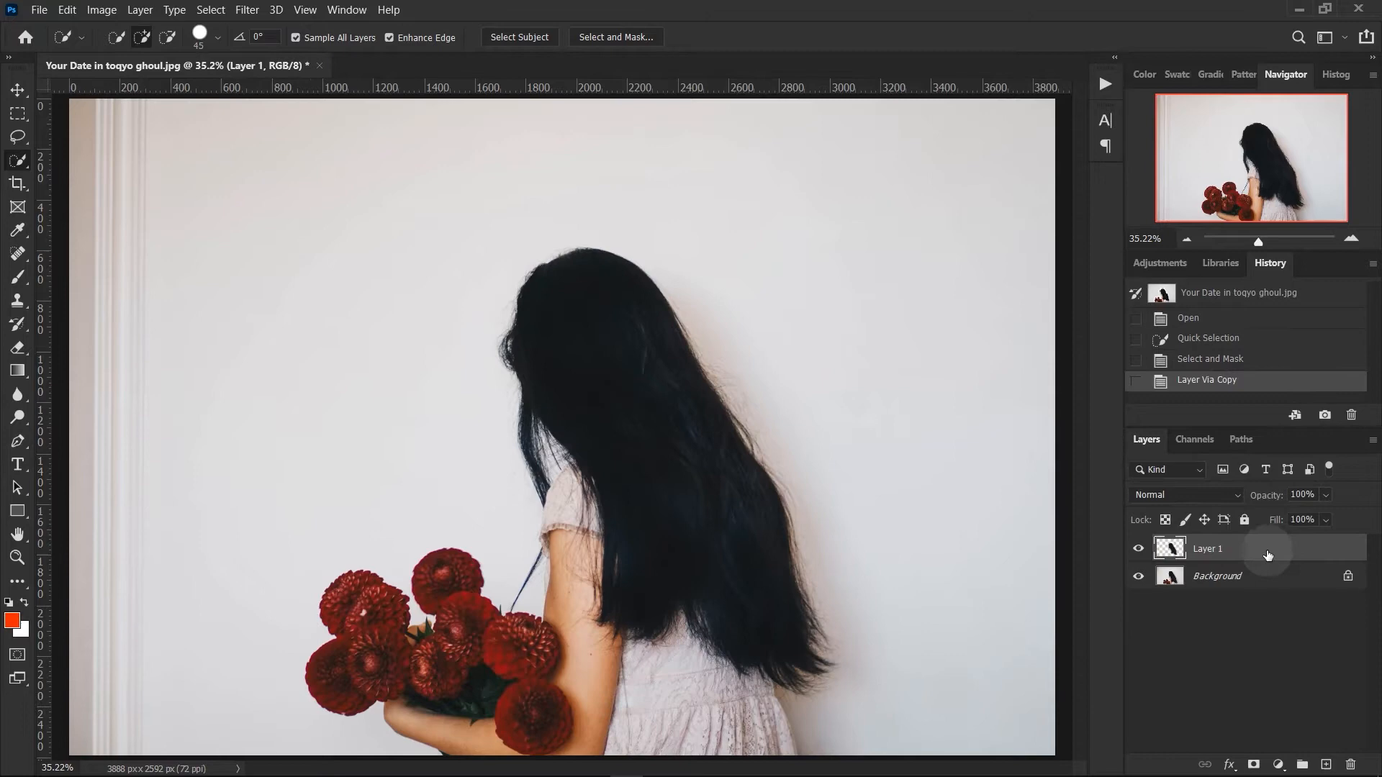
pyautogui.click(1138, 549)
pyautogui.click(1138, 549)
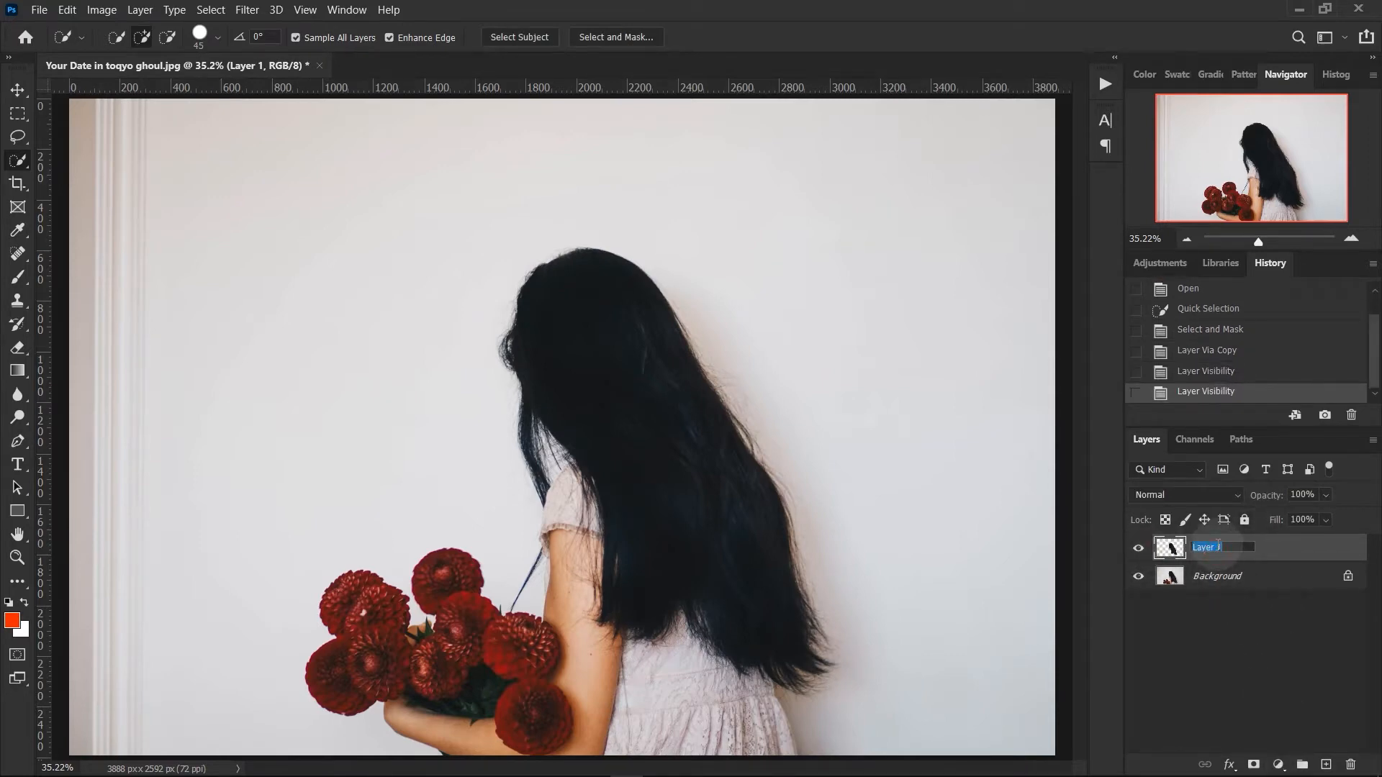
pyautogui.write('ir')
pyautogui.press('Return')
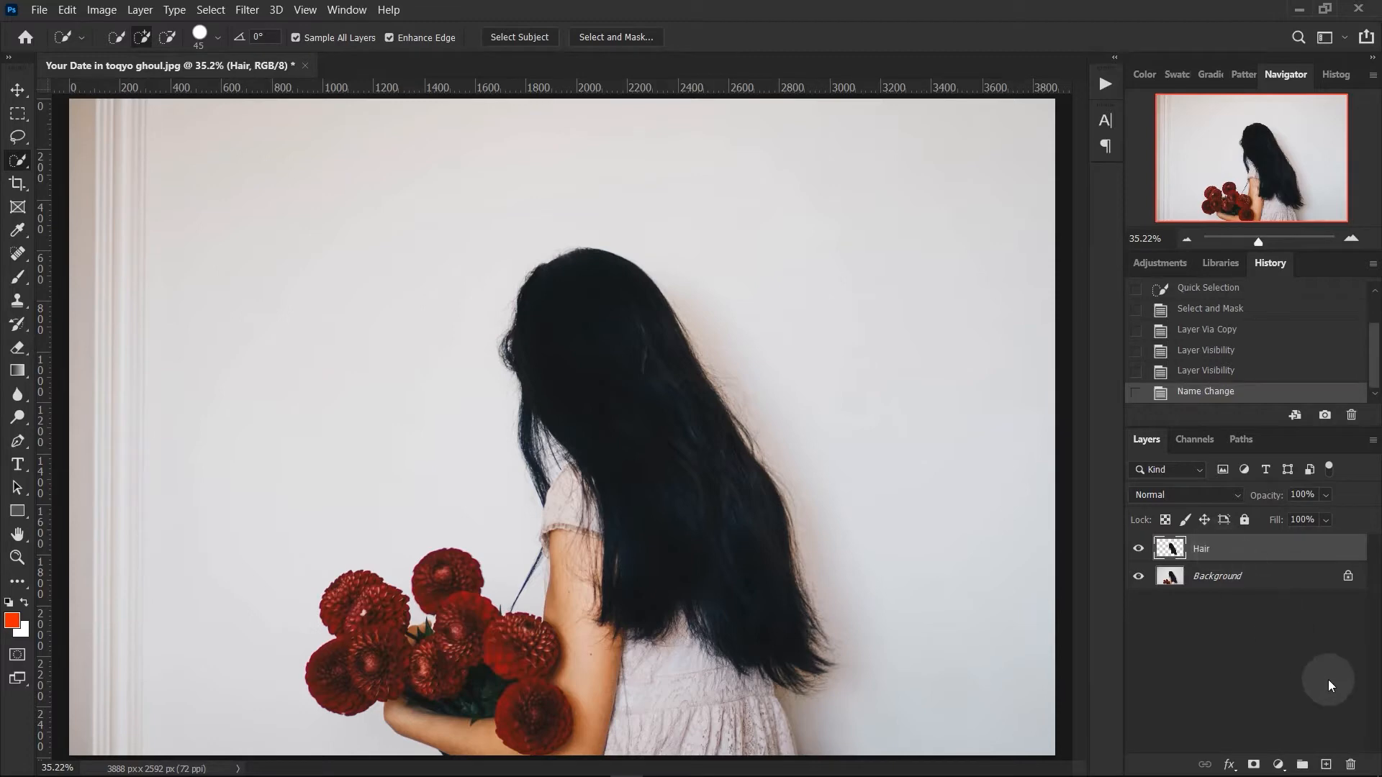
# Add a Curves adjustment clipped to the Hair layer and raise the RGB curve to brighten the hair.
pyautogui.click(1279, 763)
pyautogui.click(1284, 534)
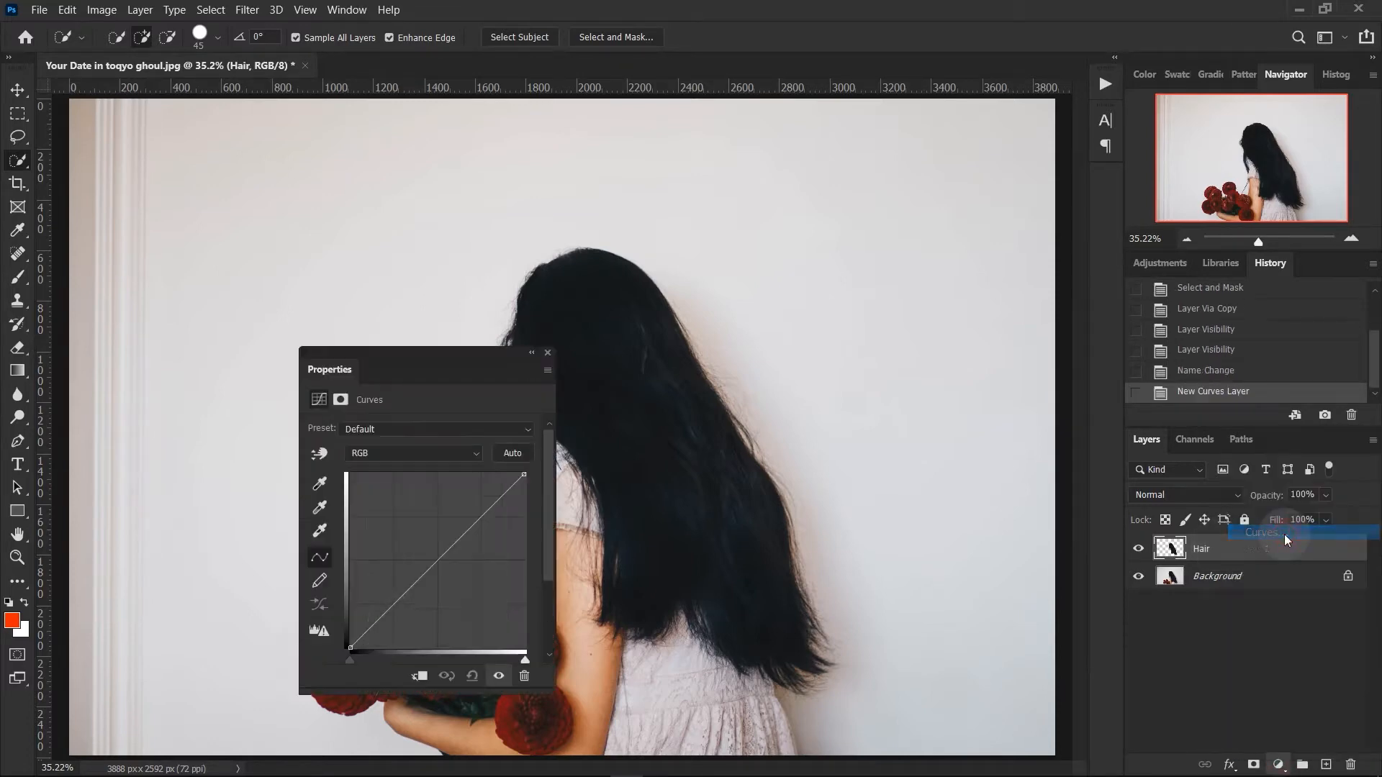
pyautogui.click(419, 676)
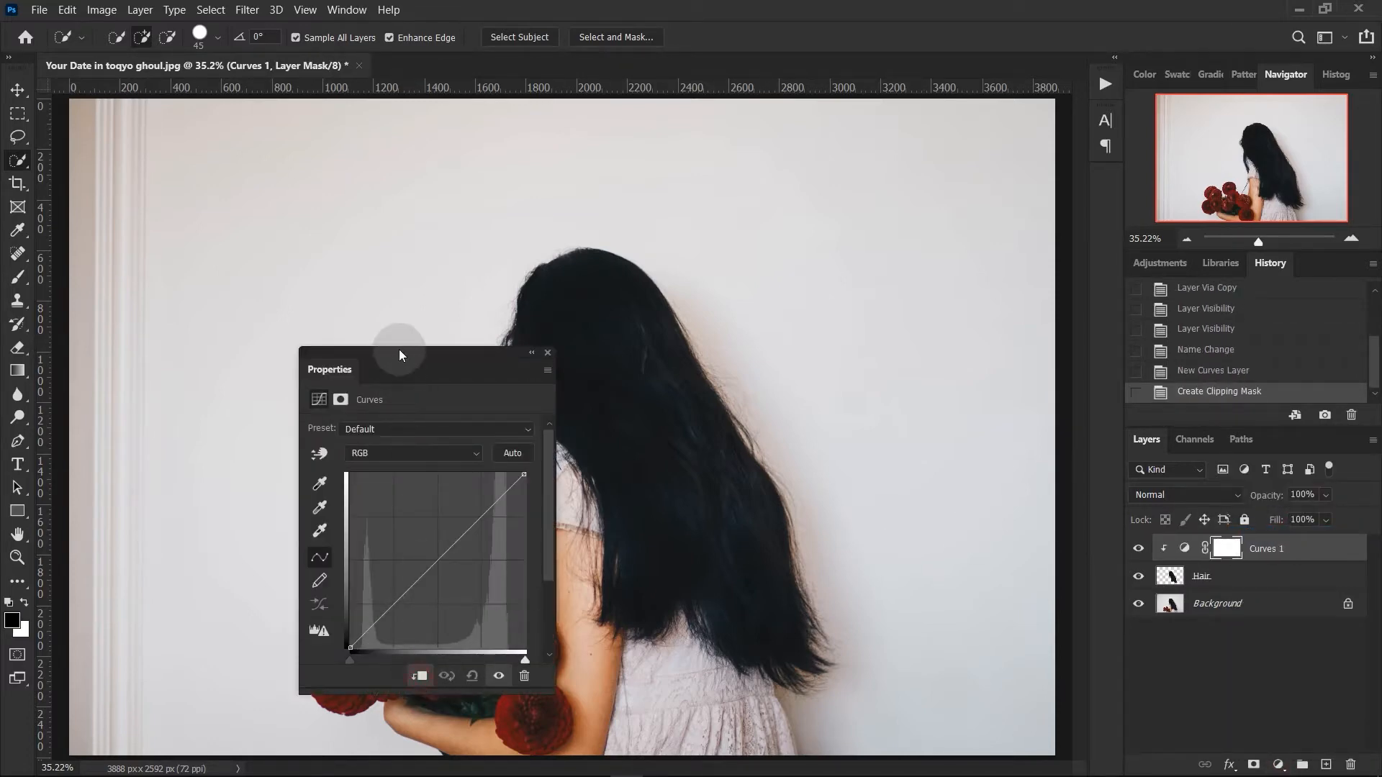
pyautogui.moveTo(398, 348); pyautogui.dragTo(967, 204)
pyautogui.moveTo(975, 447); pyautogui.dragTo(973, 415)
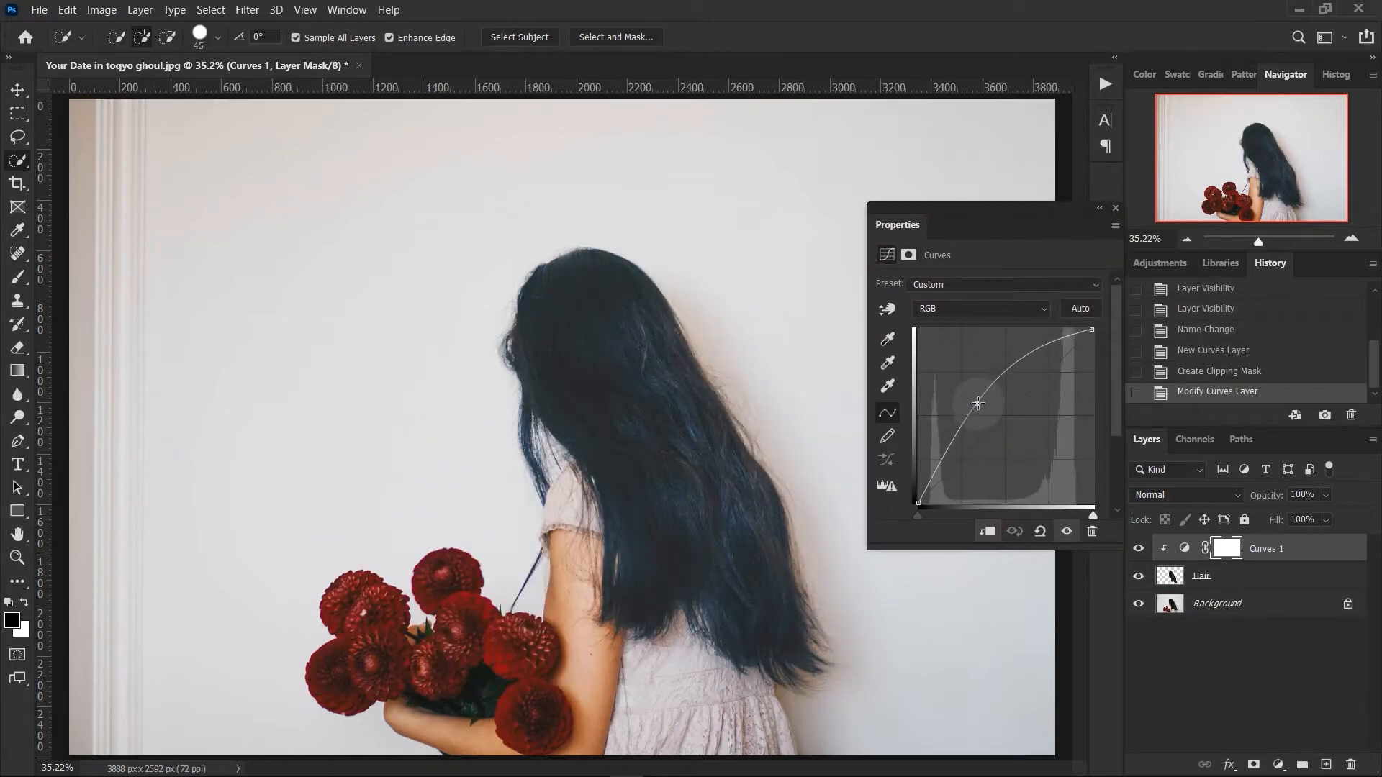
# Raise the Blue and Red channel curves of the hair adjustment to tint the hair purple.
pyautogui.click(965, 308)
pyautogui.click(948, 361)
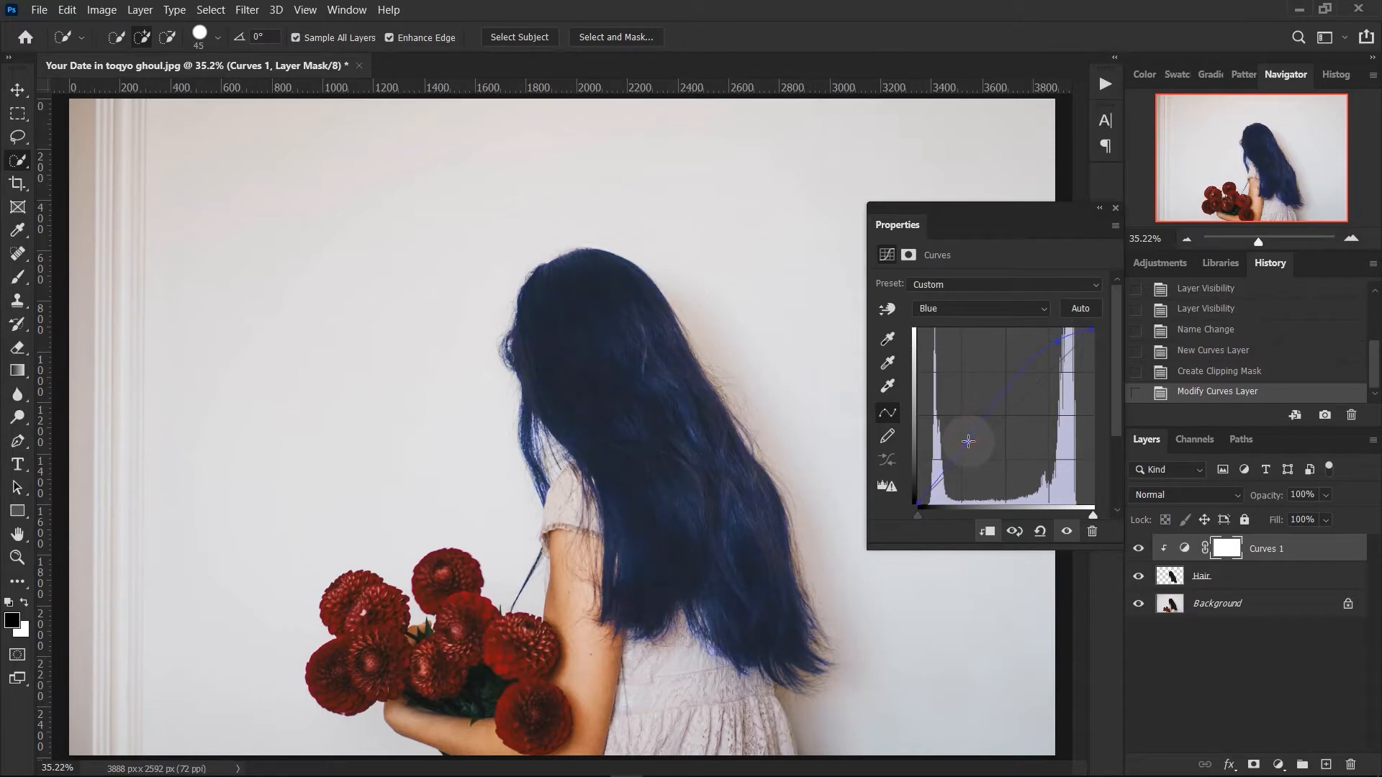
pyautogui.click(951, 310)
pyautogui.click(943, 334)
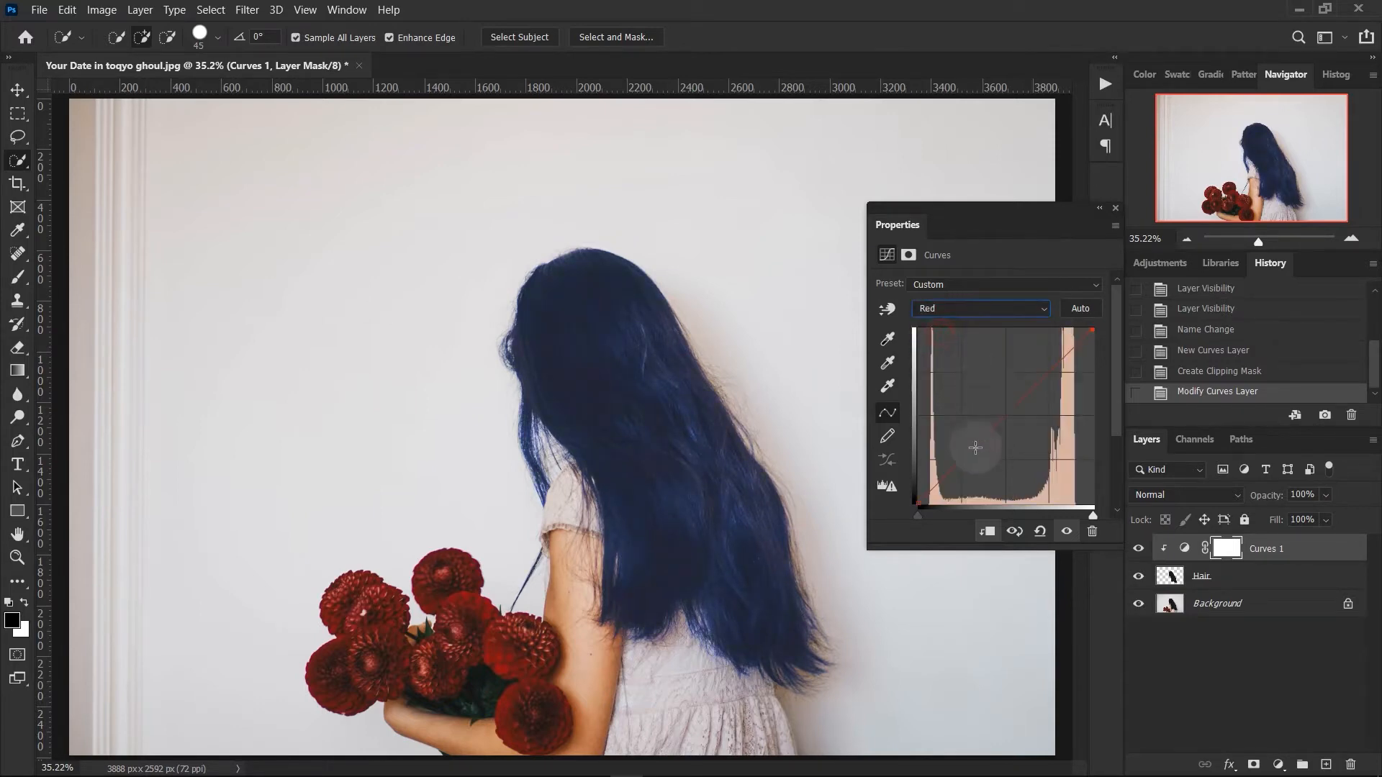
pyautogui.moveTo(948, 468); pyautogui.dragTo(943, 462)
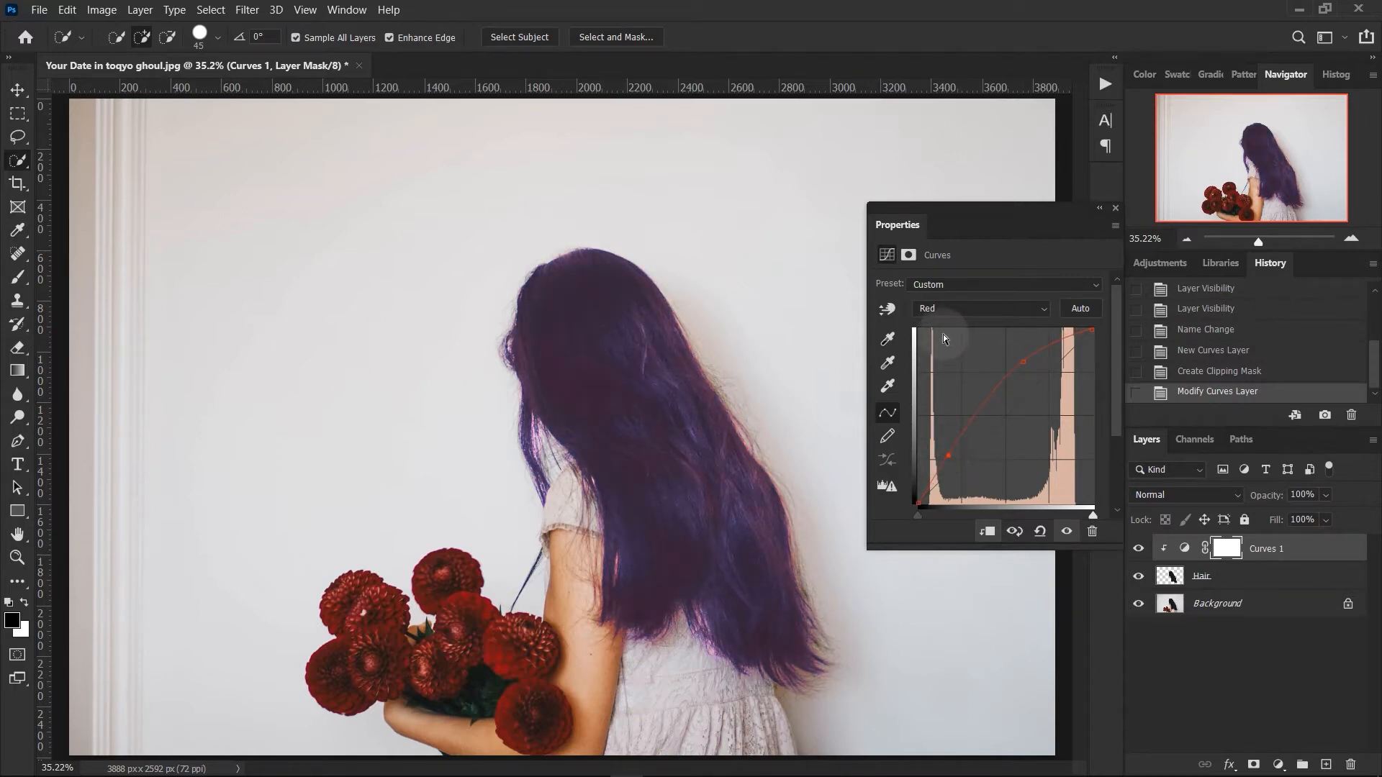
# Fine-tune the Blue and Red channel curves for a more vivid purple.
pyautogui.click(945, 309)
pyautogui.click(929, 364)
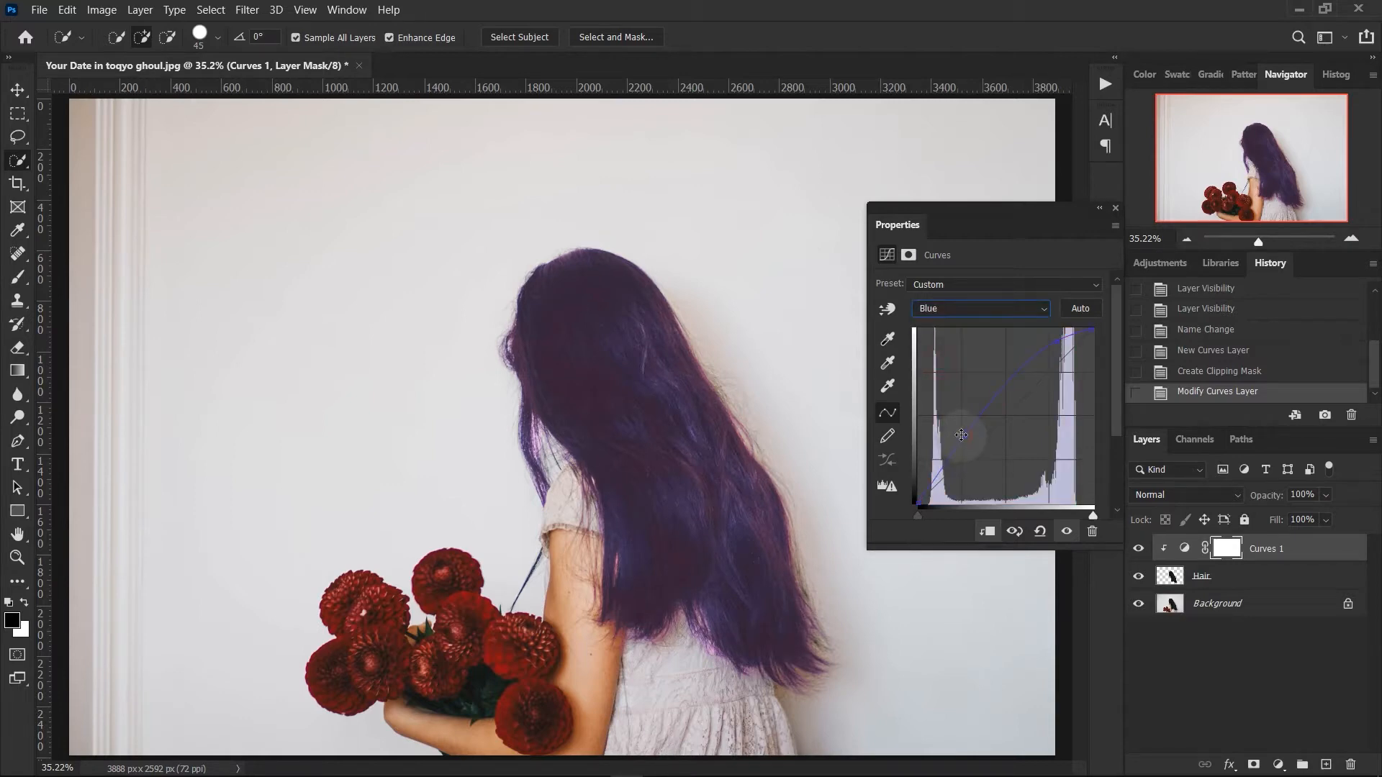
pyautogui.click(961, 314)
pyautogui.click(941, 337)
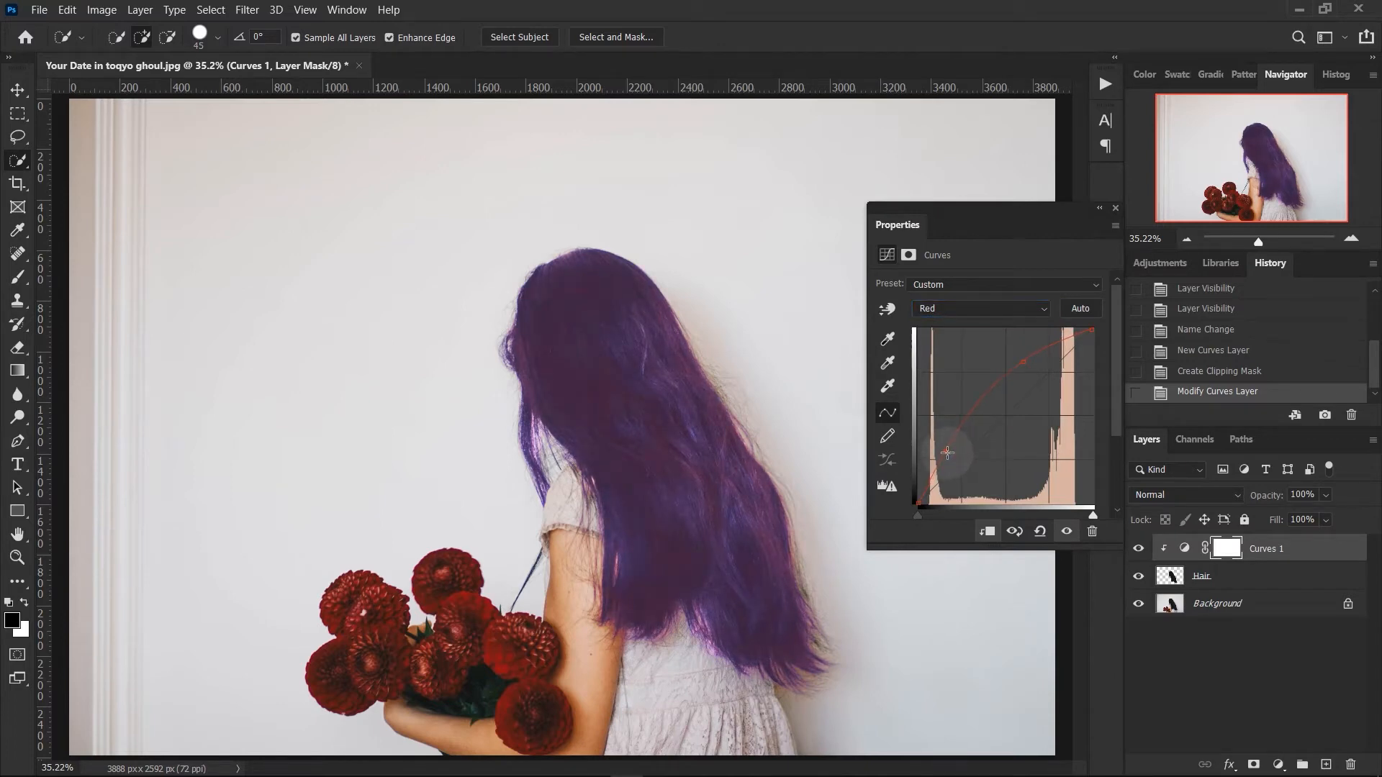
# Close the curve settings and rename the Curves adjustment layer as Color.
pyautogui.click(1115, 208)
pyautogui.doubleClick(1267, 548)
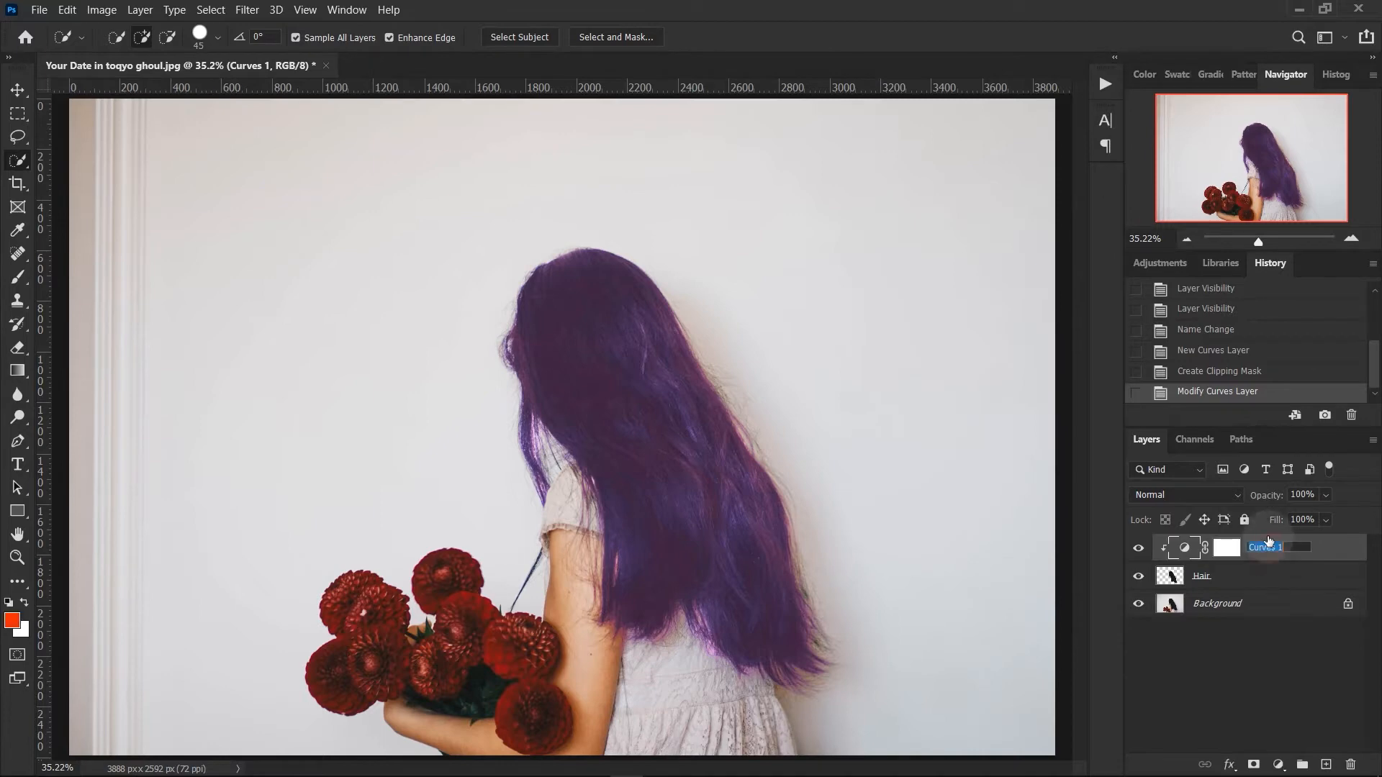
pyautogui.write('Color')
pyautogui.press('Return')
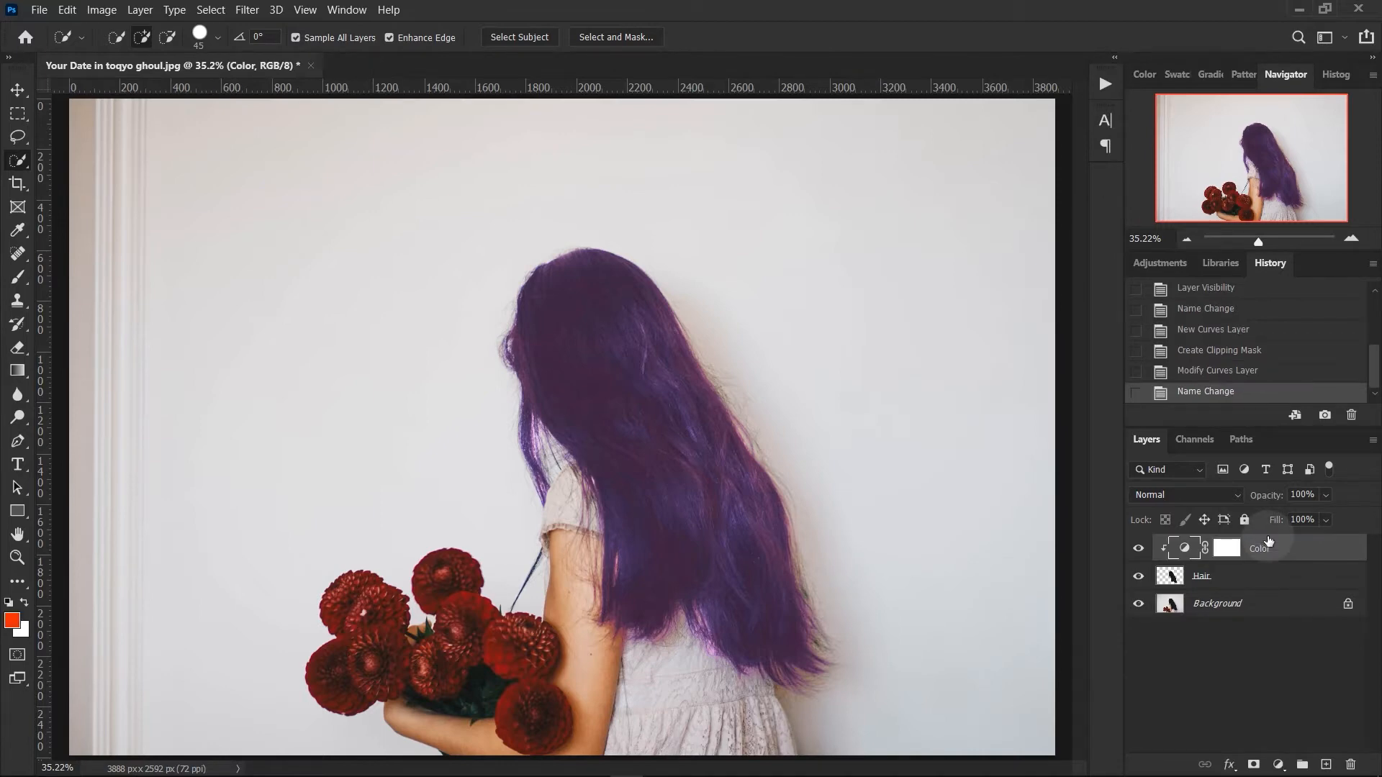
# Add a second clipped Curves adjustment above the Color layer and lower its RGB curve to darken the hair.
pyautogui.click(1278, 764)
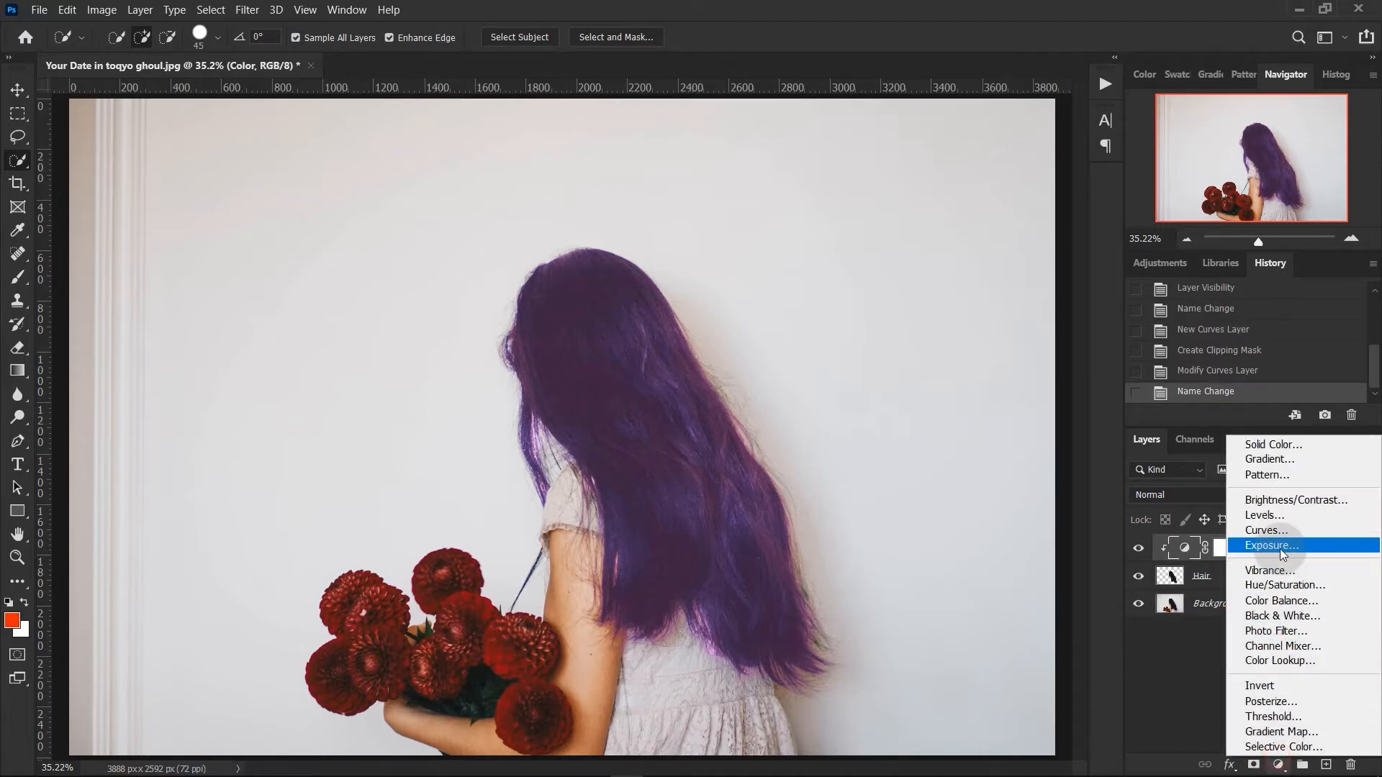
pyautogui.click(1267, 530)
pyautogui.click(986, 531)
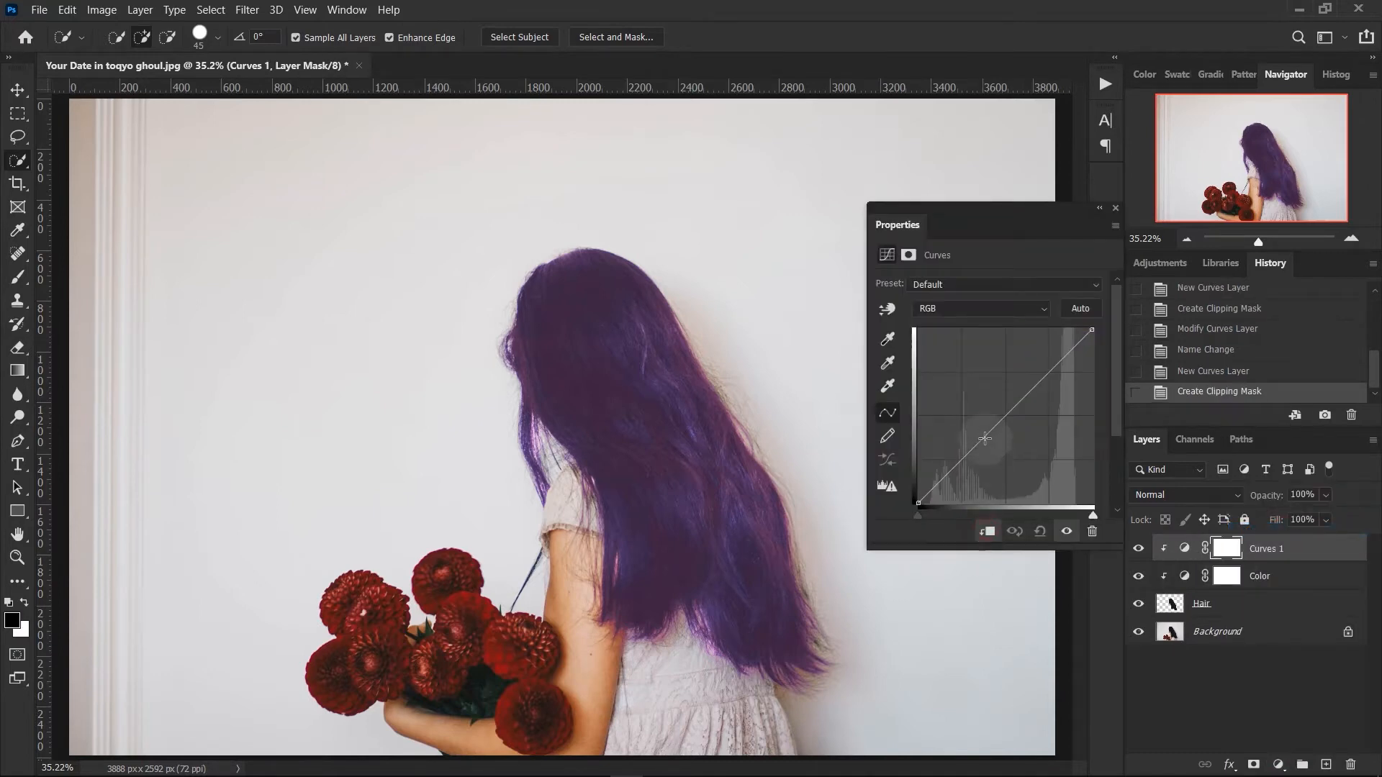
pyautogui.moveTo(985, 439); pyautogui.dragTo(984, 465)
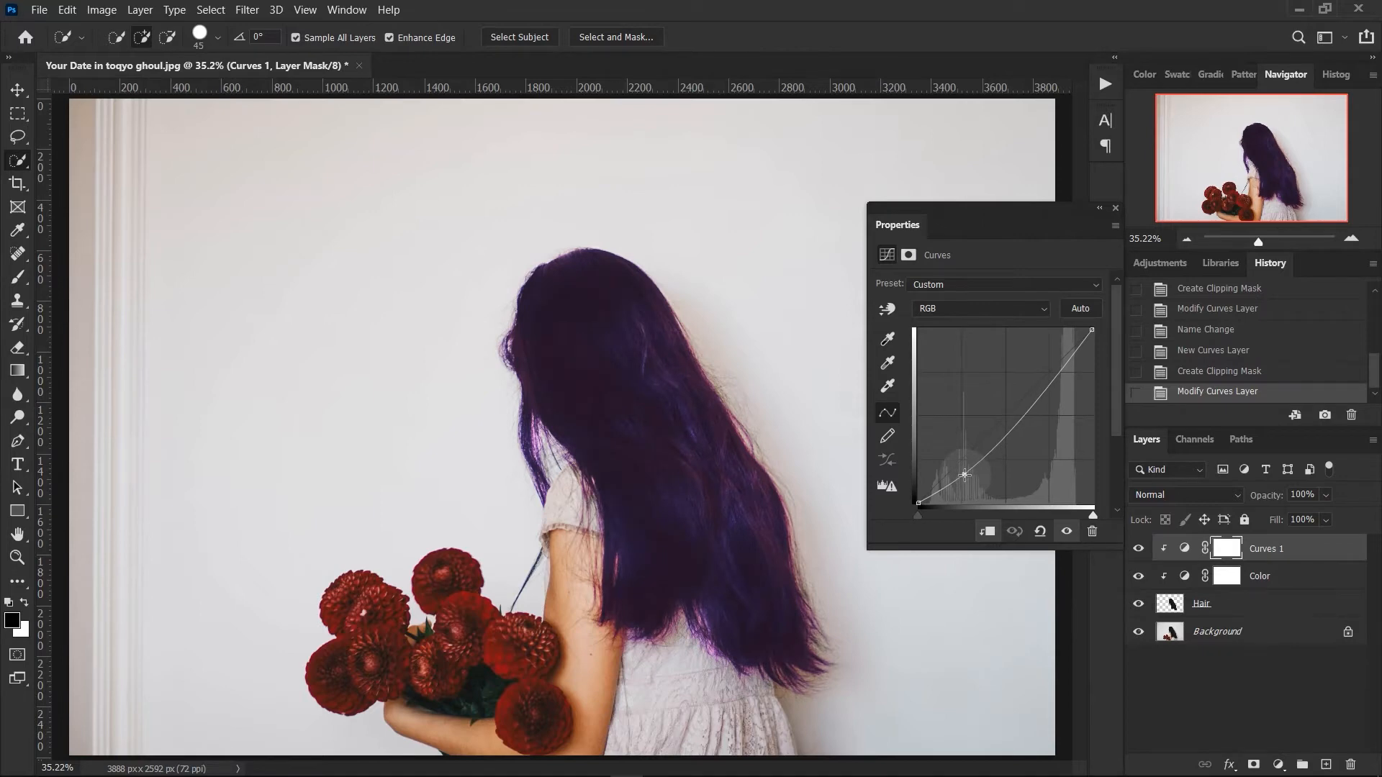
# Close the curve settings and rename the new Curves adjustment layer as Darken.
pyautogui.click(1115, 208)
pyautogui.write('Darken')
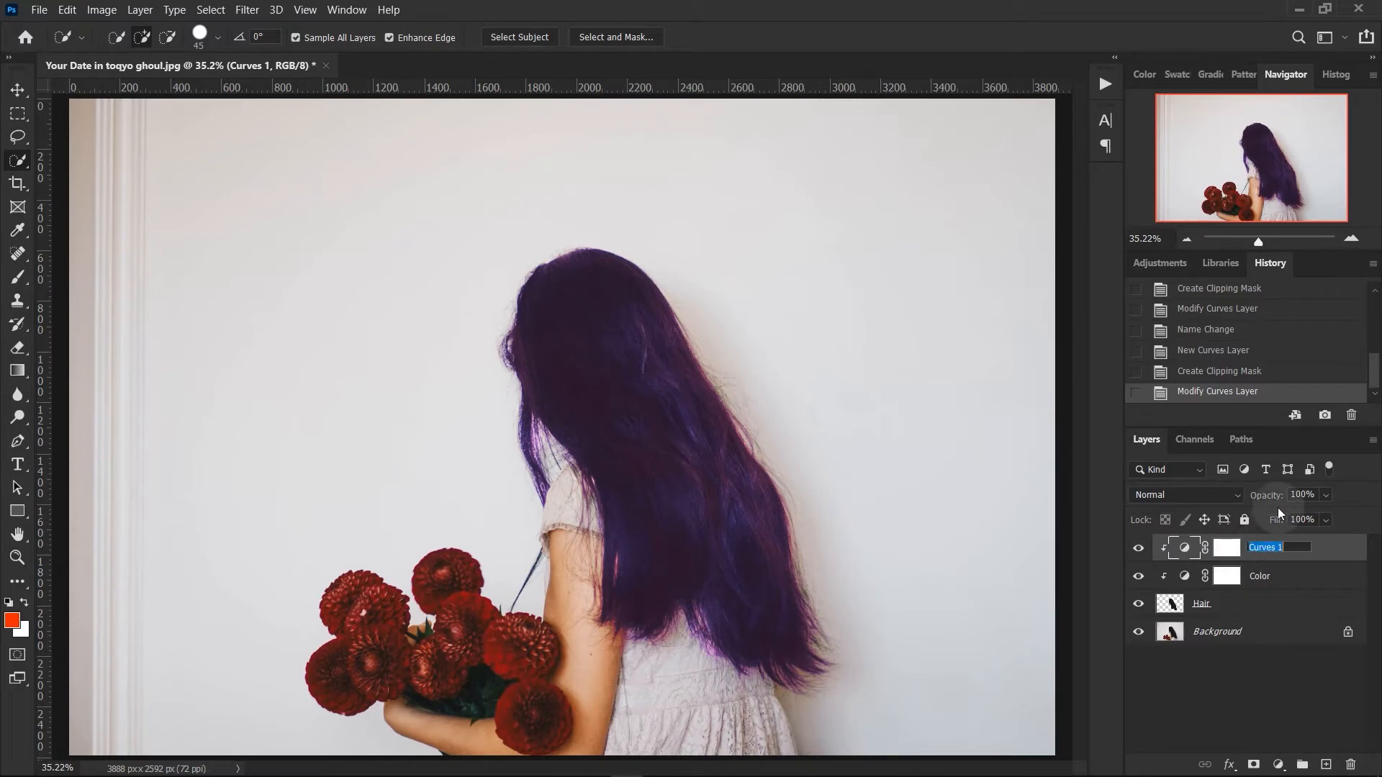
pyautogui.press('Return')
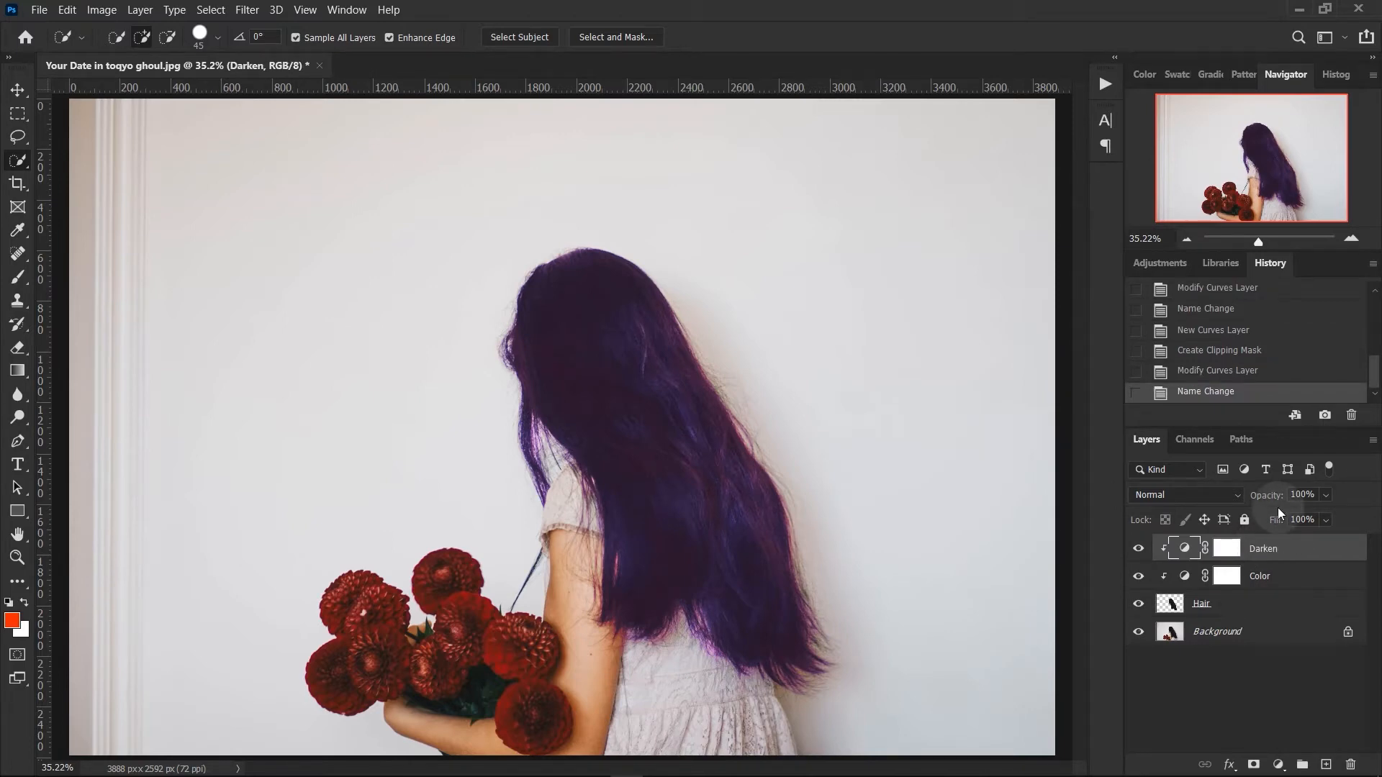
# Add a third clipped Curves adjustment above the Darken layer, raise its RGB curve to brighten the hair, and close its settings.
pyautogui.click(1278, 764)
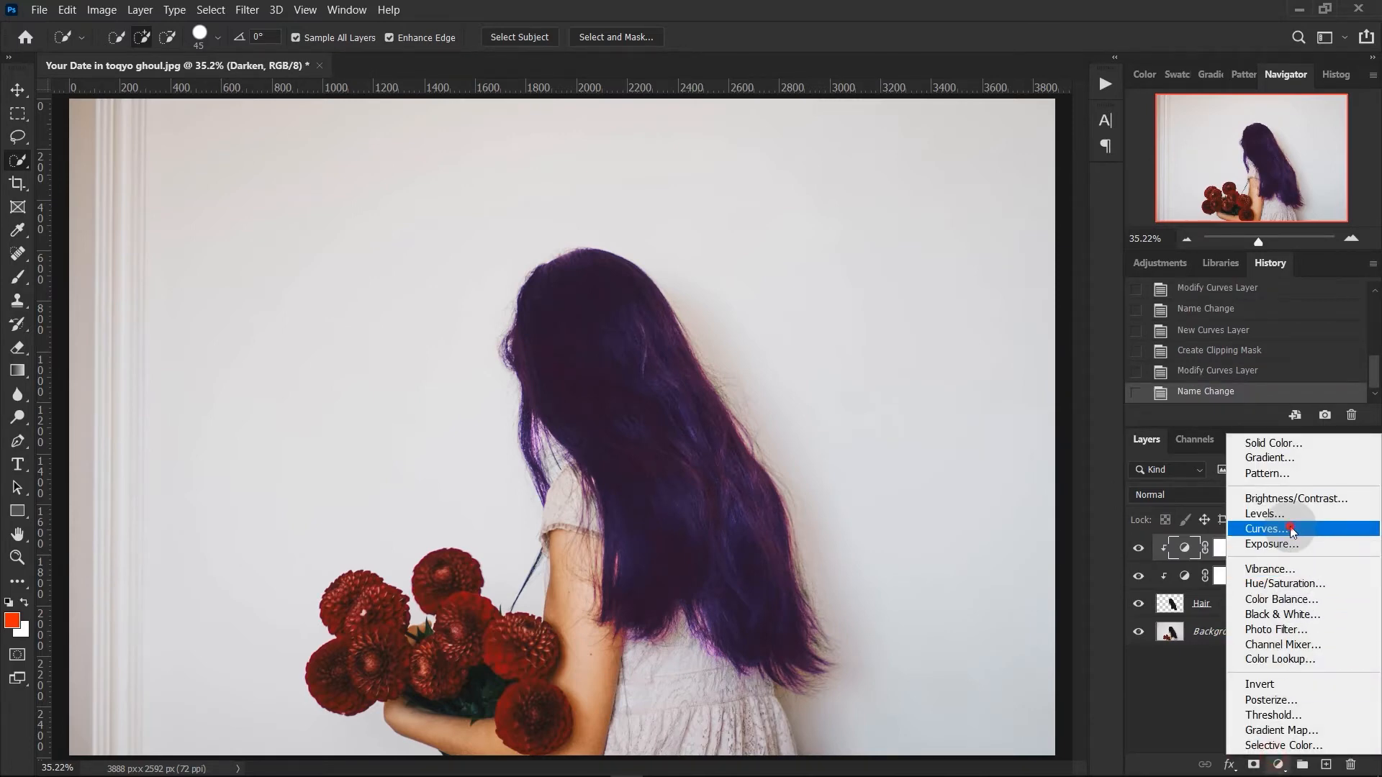
pyautogui.click(1267, 529)
pyautogui.click(989, 532)
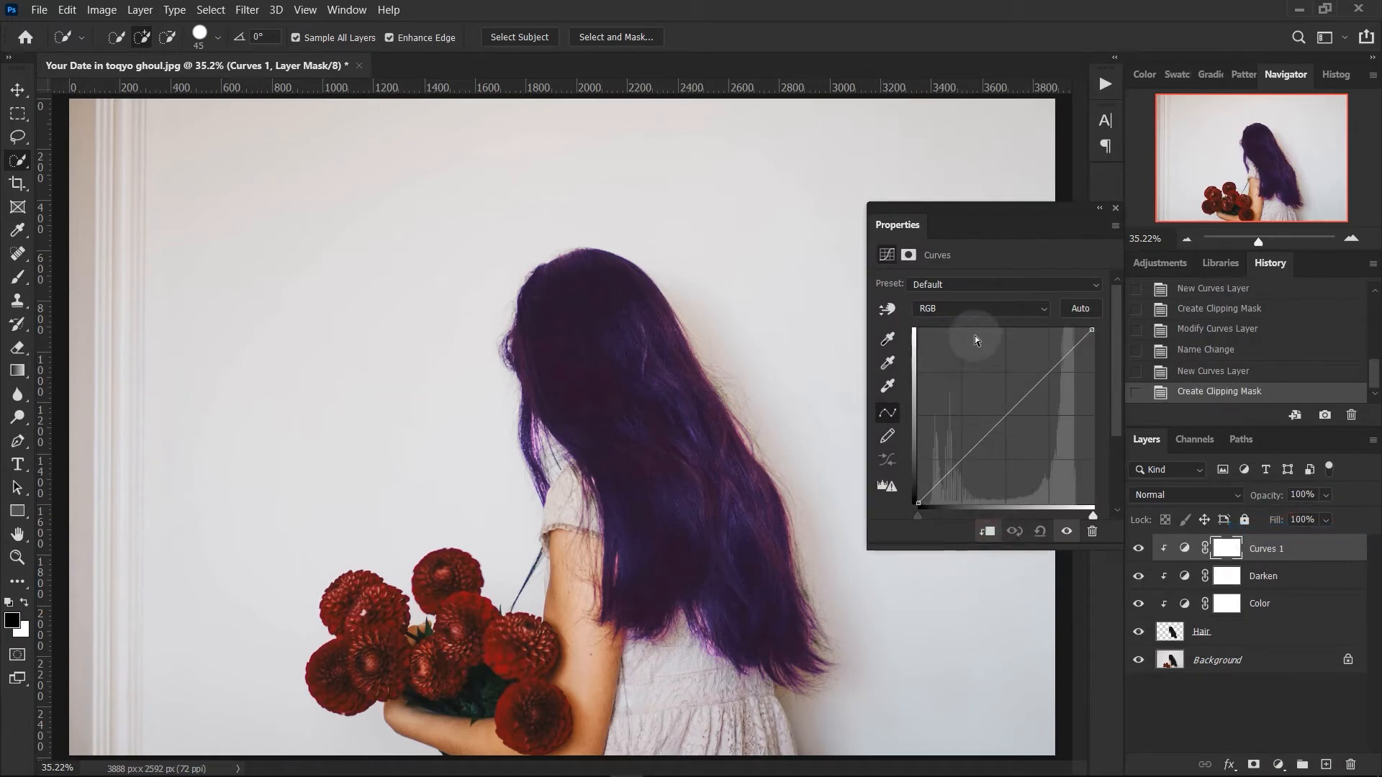
pyautogui.click(967, 312)
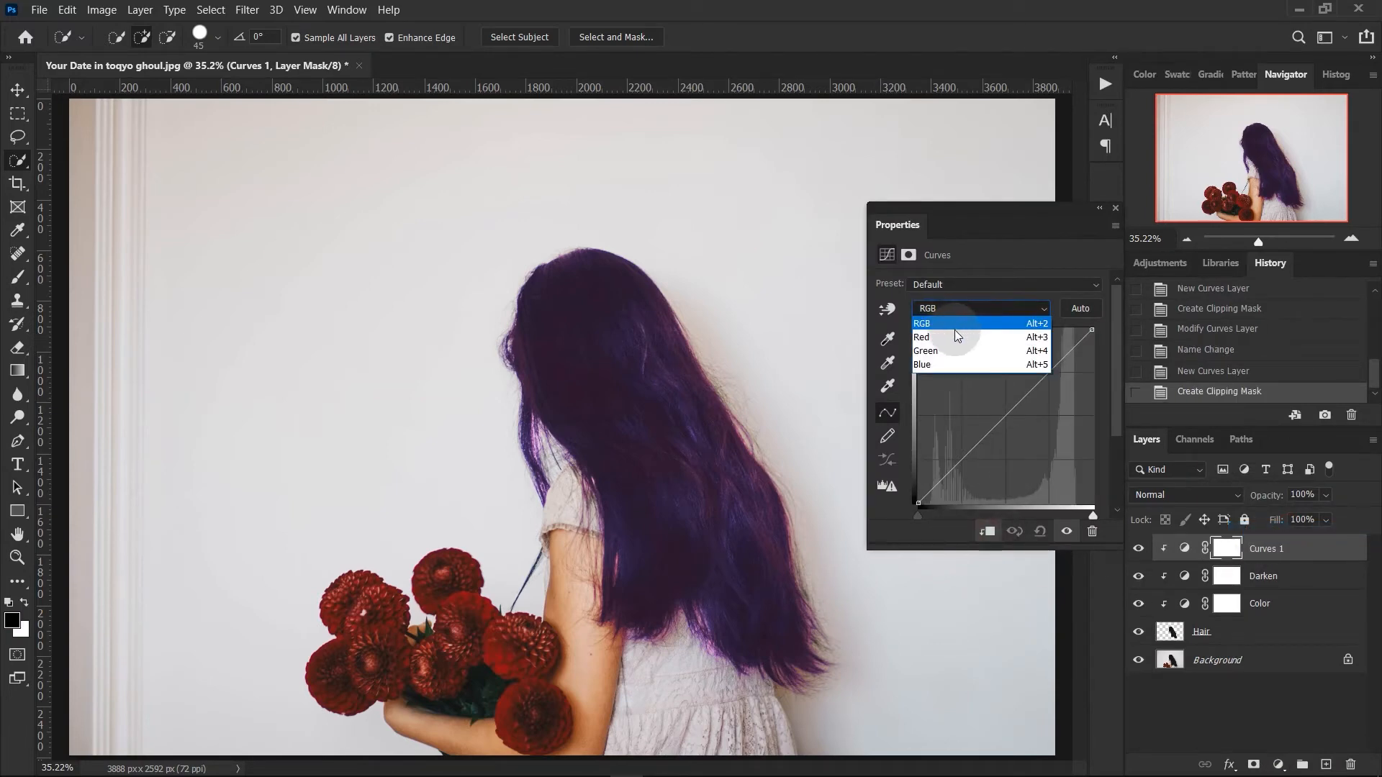
pyautogui.click(965, 324)
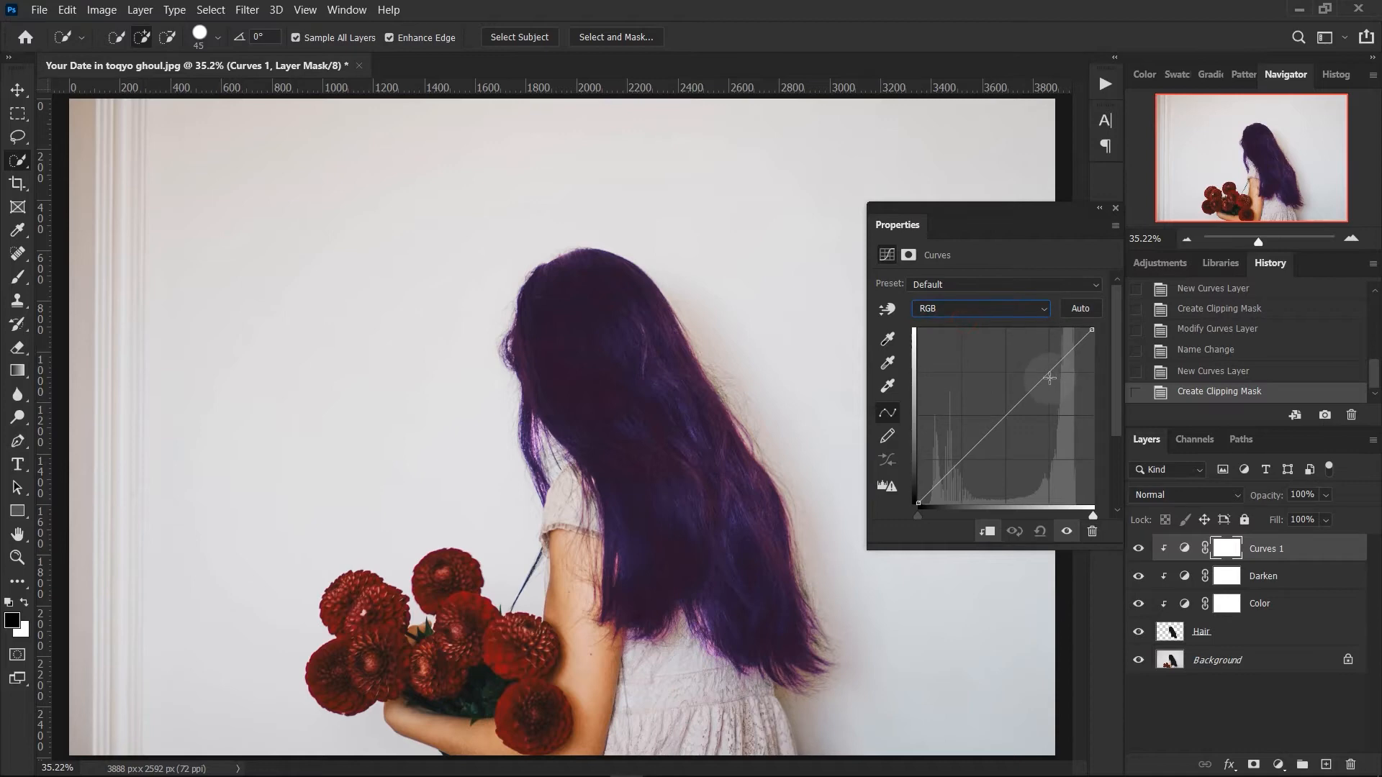
pyautogui.moveTo(1048, 374); pyautogui.dragTo(1028, 354)
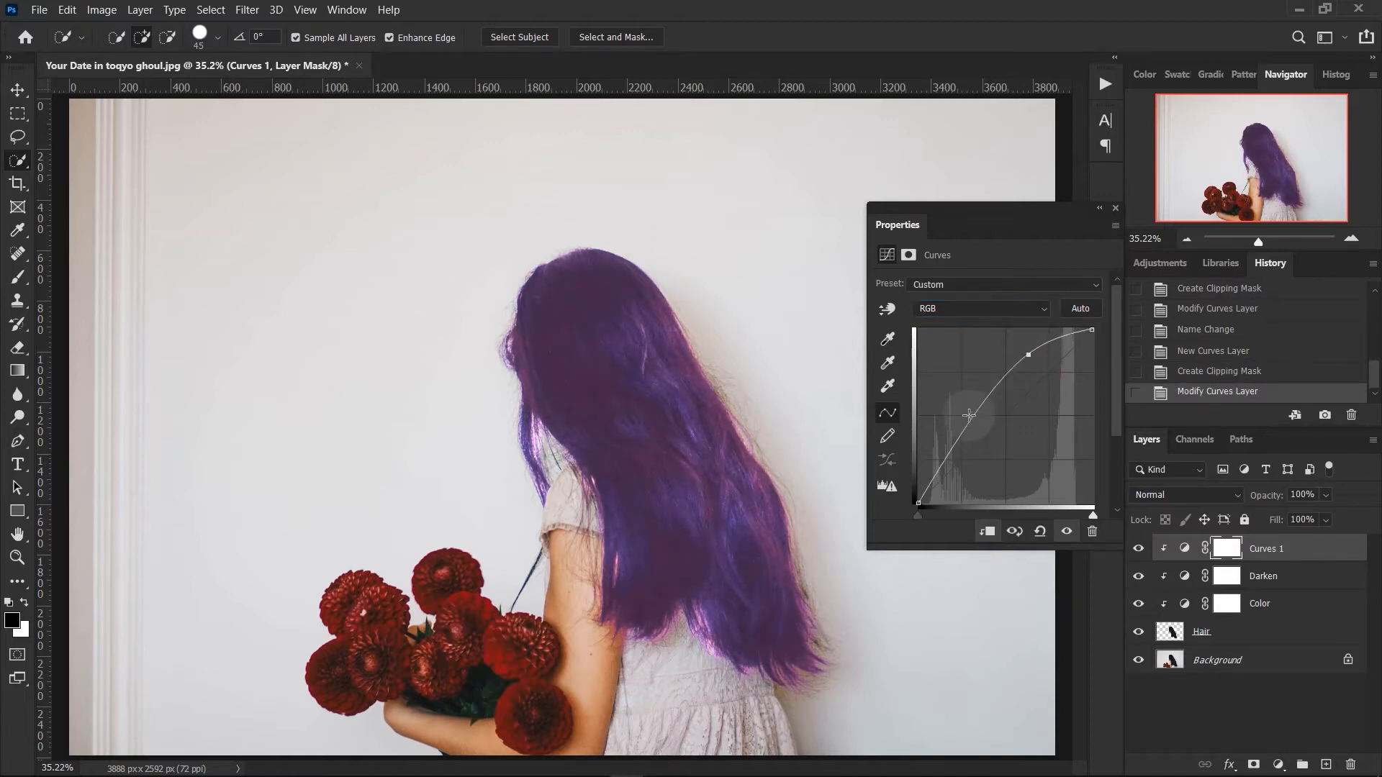
pyautogui.moveTo(976, 417); pyautogui.dragTo(977, 430)
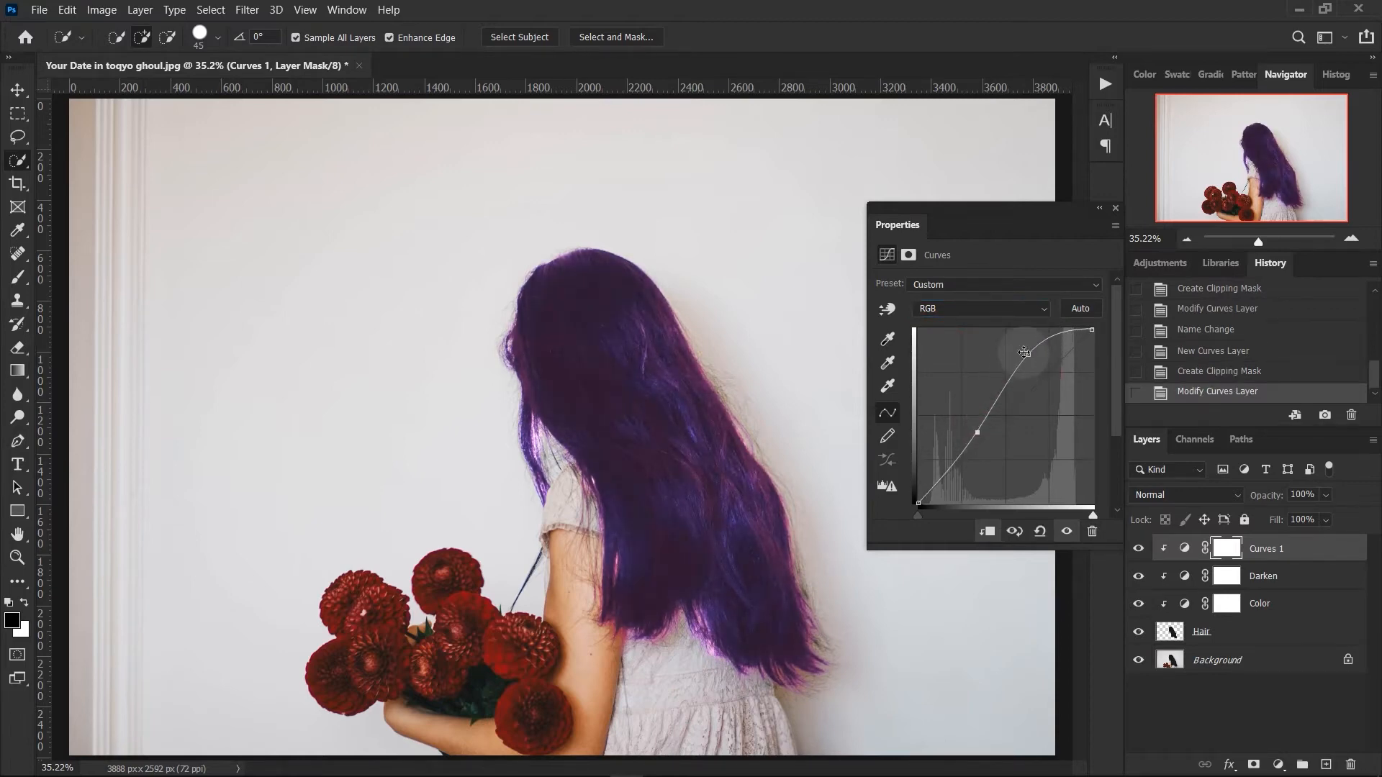
pyautogui.moveTo(976, 431); pyautogui.dragTo(972, 411)
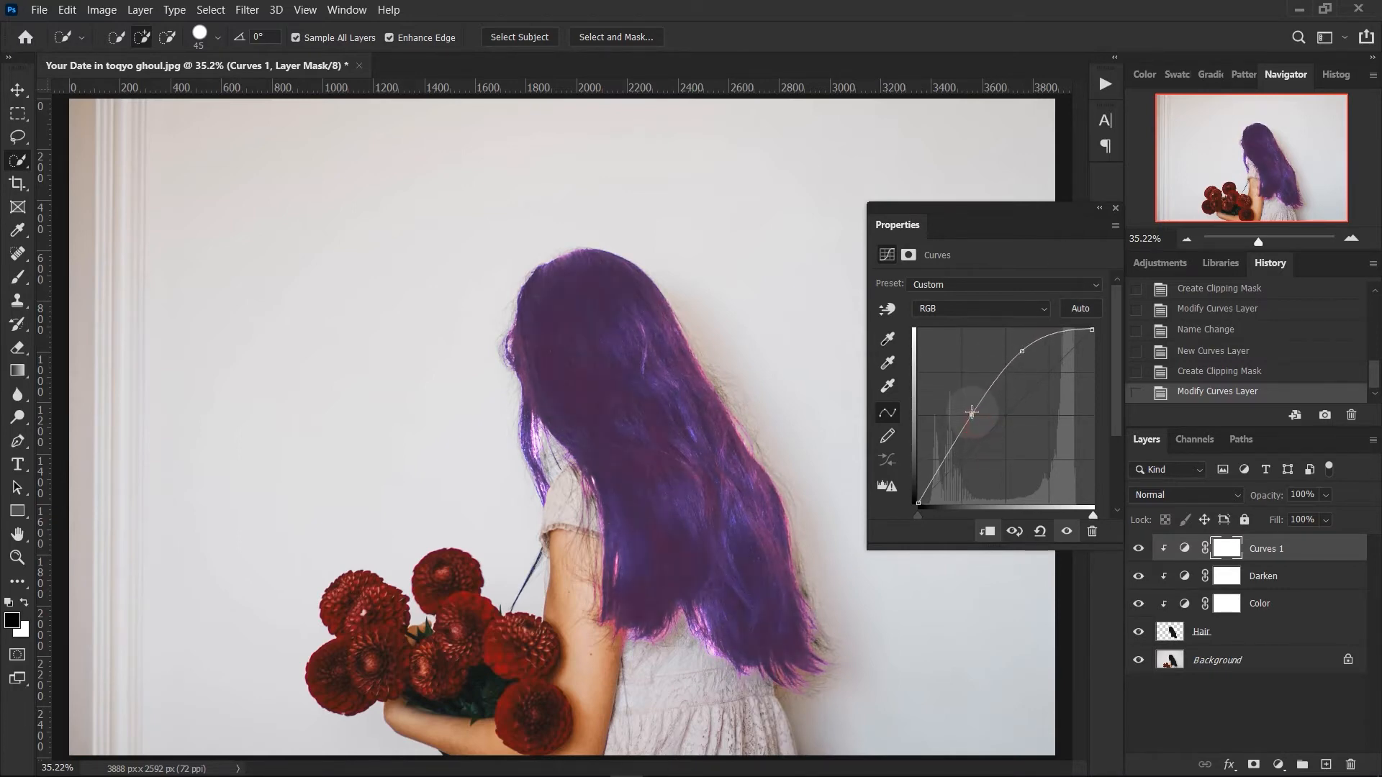
pyautogui.click(1114, 209)
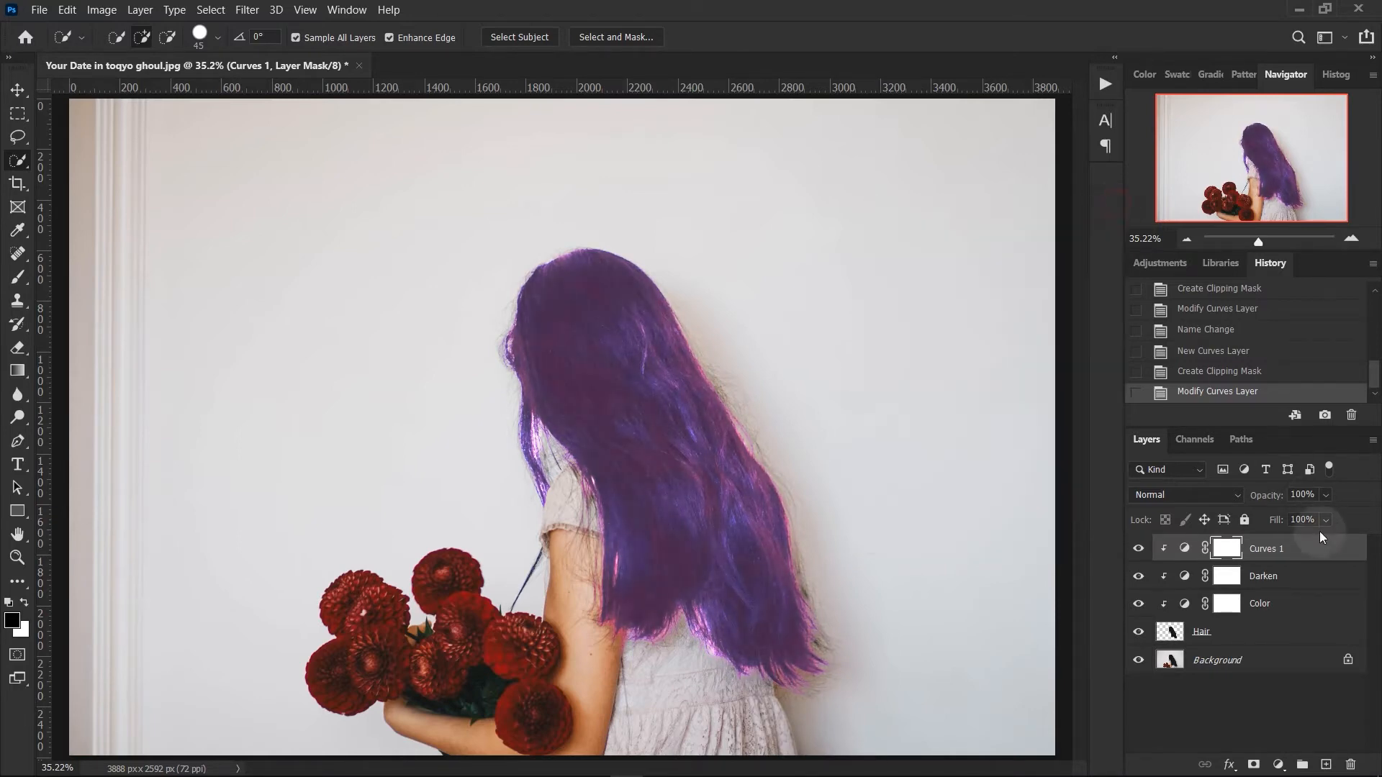
# In the top Curves layer's blending options, split the Underlying Layer black slider of Blend If Gray to 0 / 90.
pyautogui.doubleClick(1325, 549)
pyautogui.moveTo(778, 330); pyautogui.dragTo(1154, 149)
pyautogui.moveTo(1024, 503); pyautogui.dragTo(1074, 501)
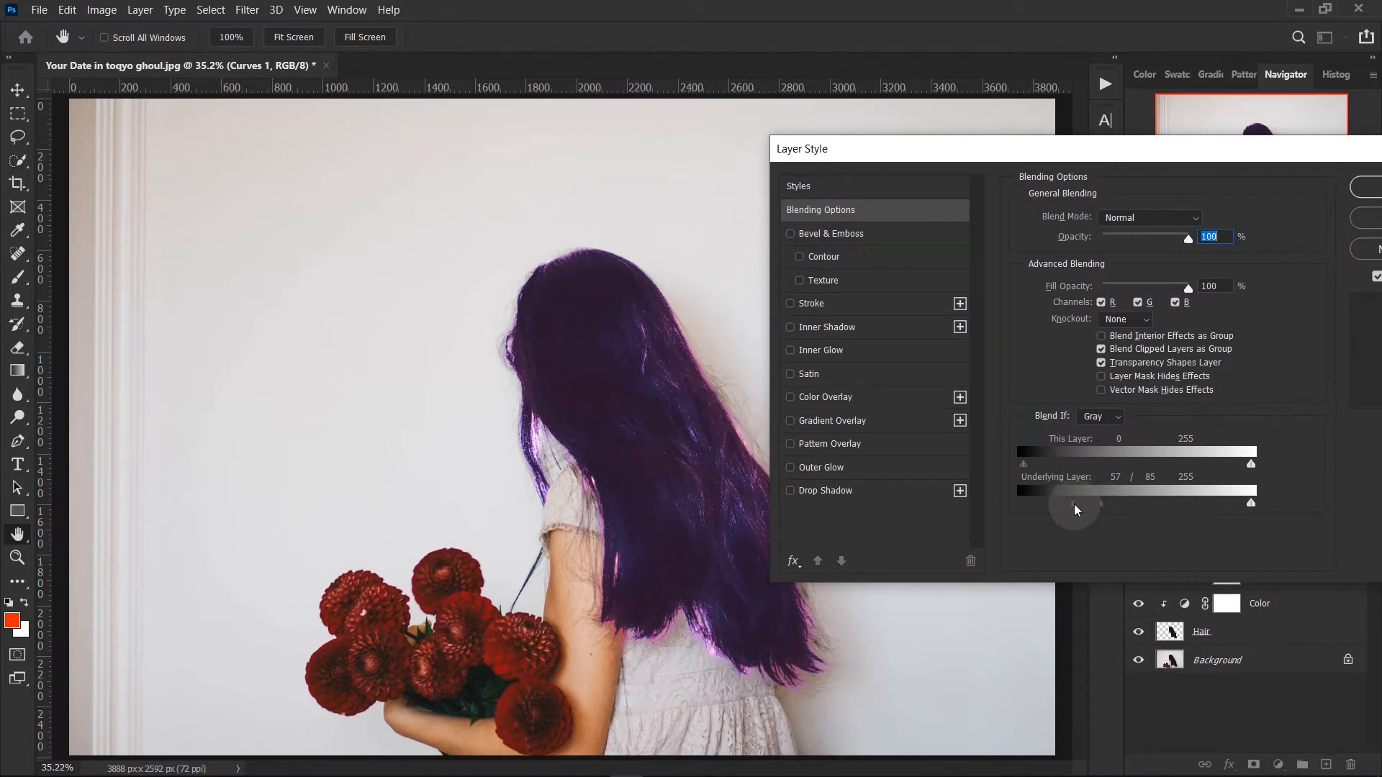
pyautogui.moveTo(1075, 510); pyautogui.dragTo(956, 494)
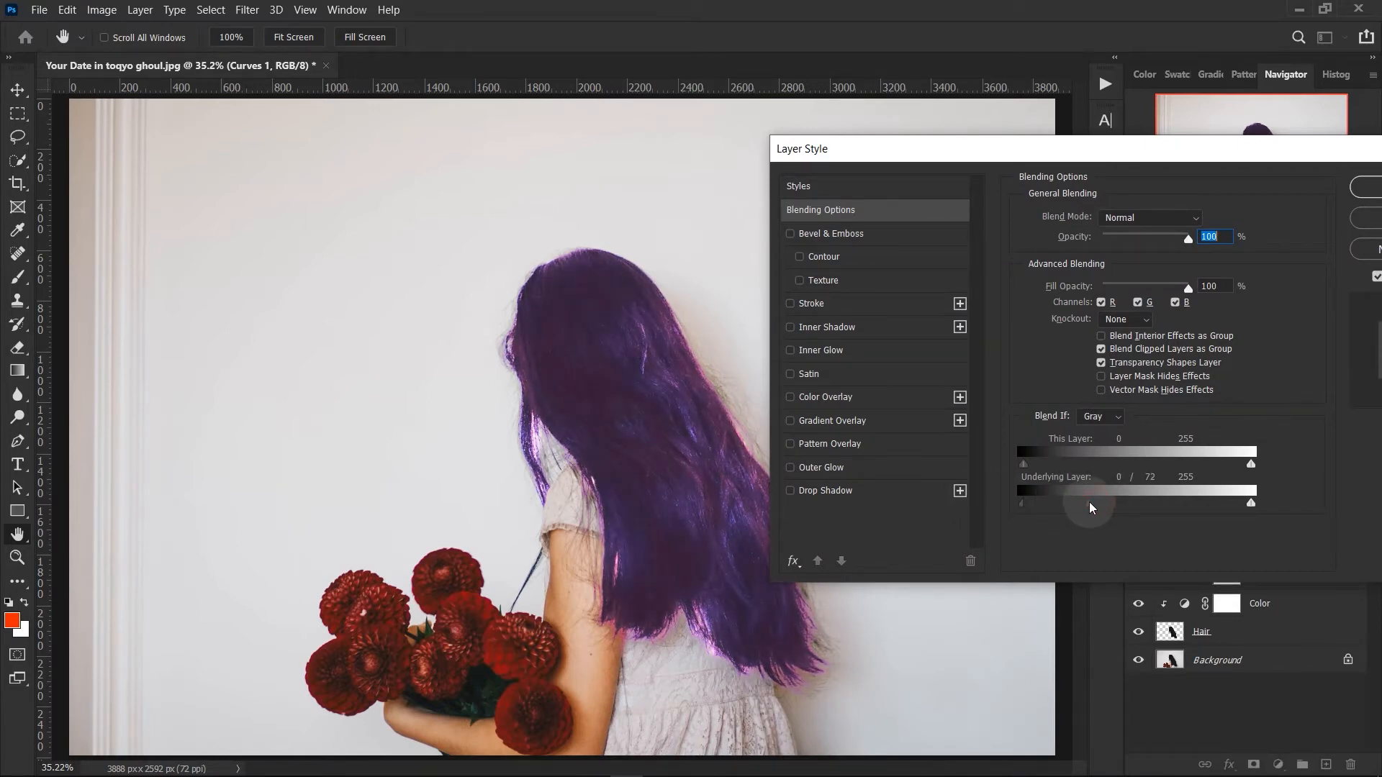
pyautogui.moveTo(1166, 144); pyautogui.dragTo(1017, 399)
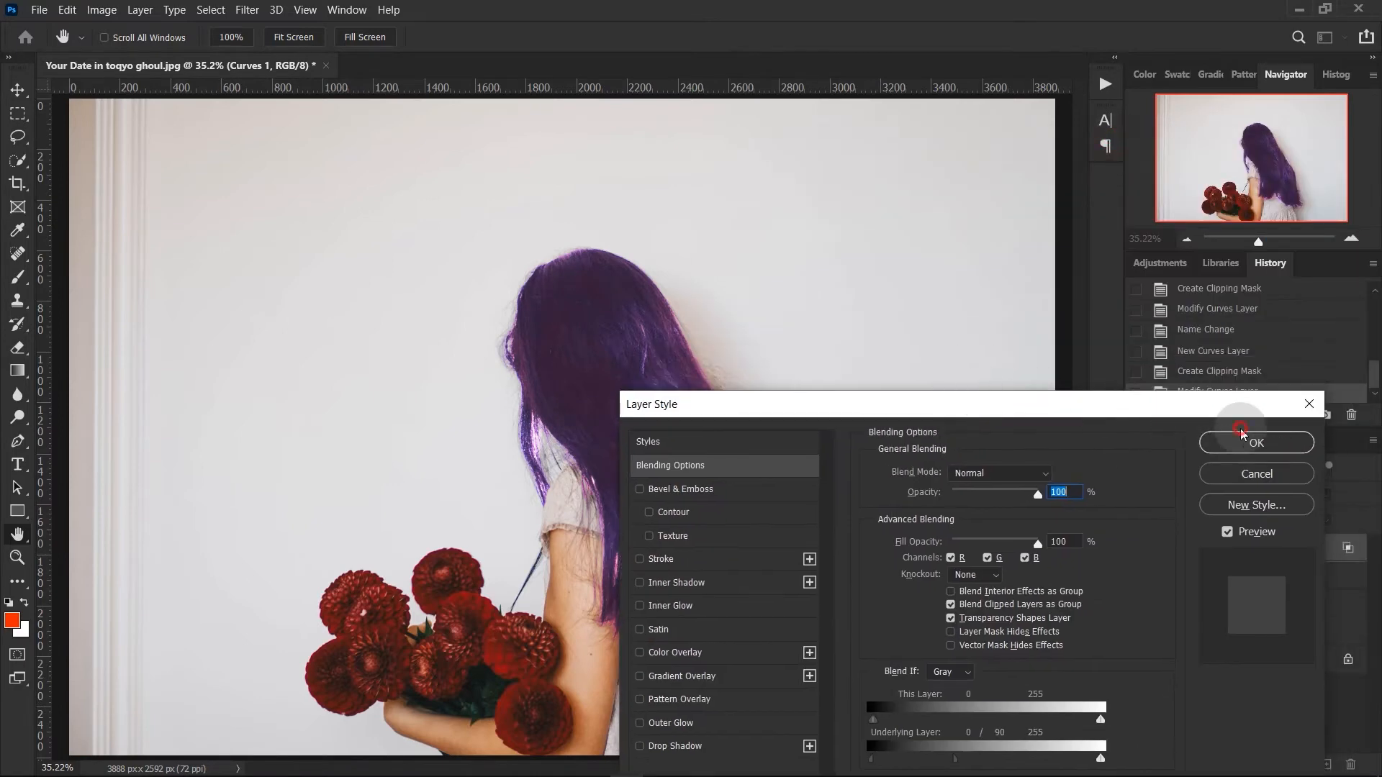
pyautogui.click(1258, 441)
# Fill the top Curves layer's mask with black and set white as the foreground color.
pyautogui.click(1231, 547)
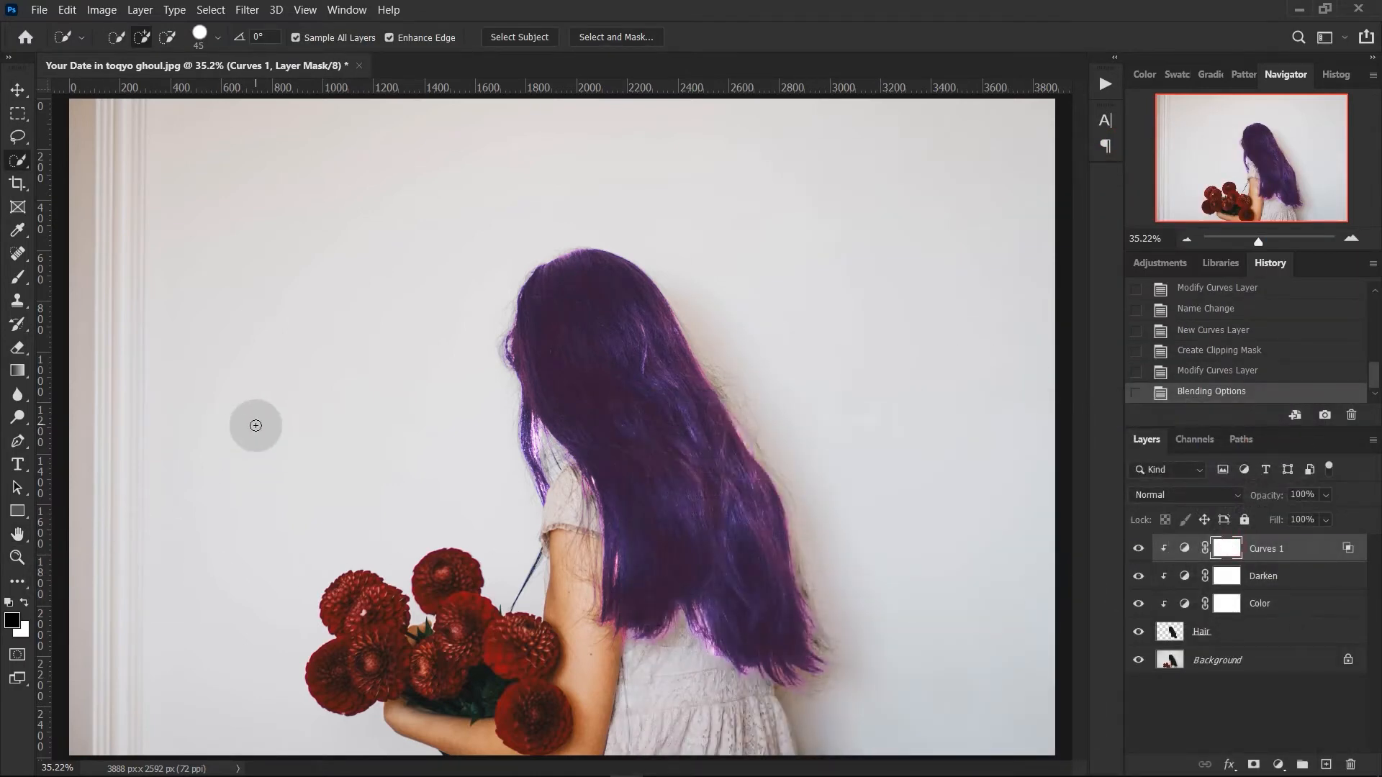
pyautogui.hotkey('alt', 'BackSpace')
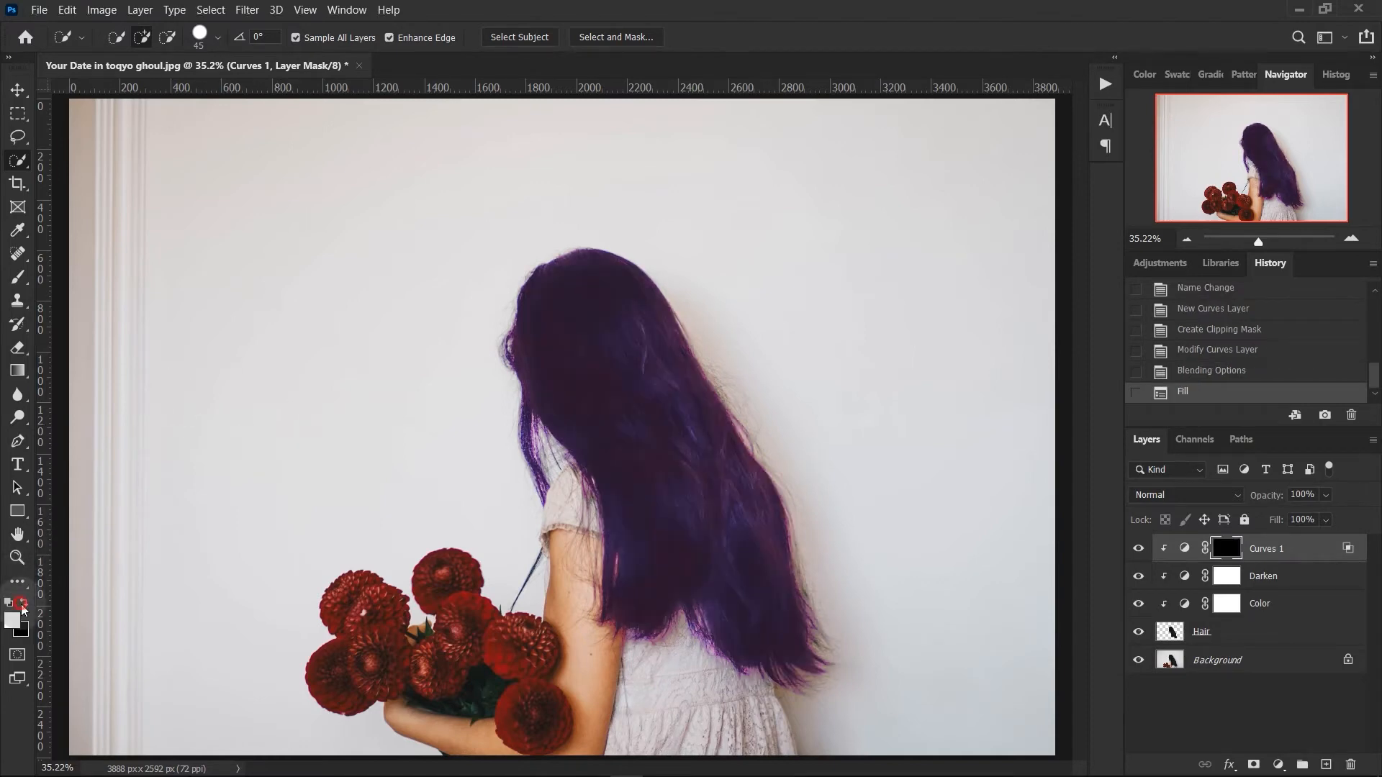
pyautogui.press(']')
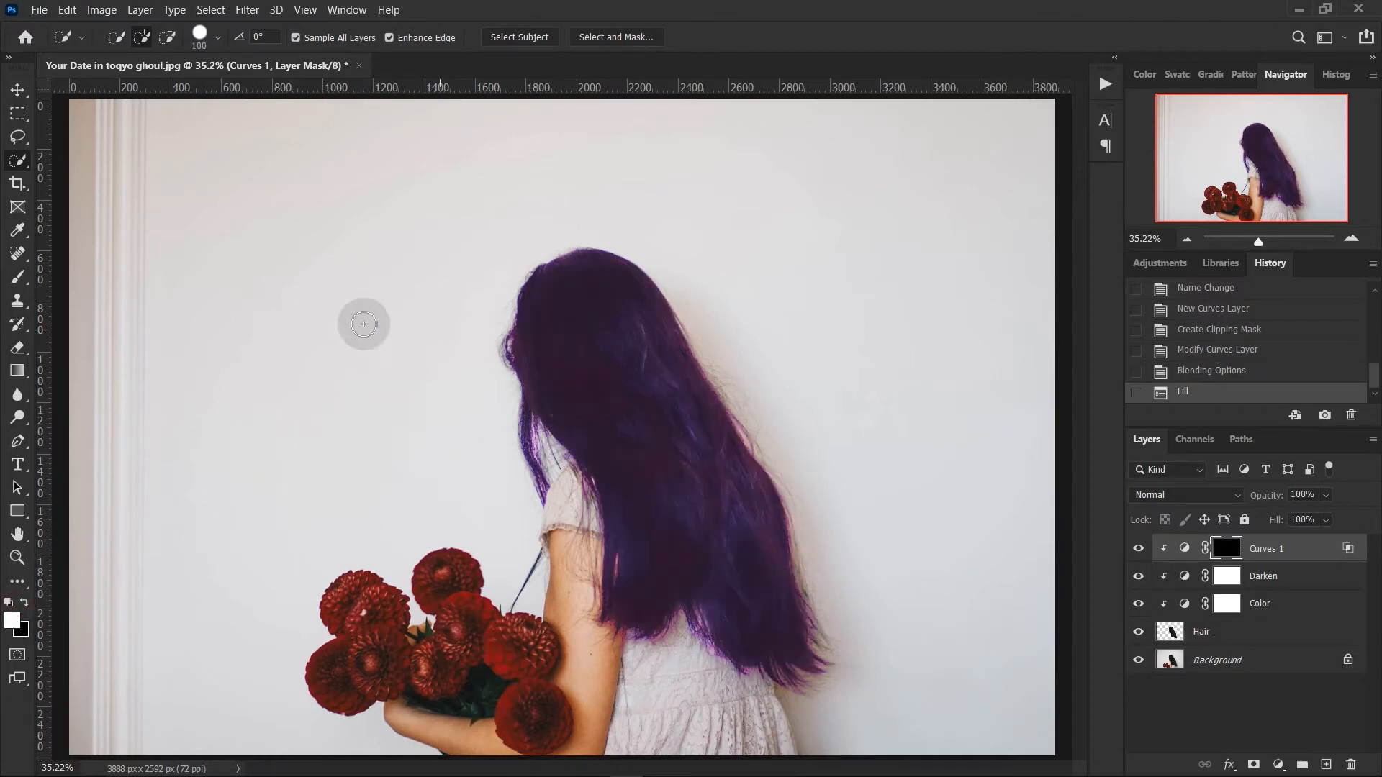
# Paint white on the top Curves layer's mask with a soft Brush about 200 px wide to bring out highlights along the hair.
pyautogui.click(18, 277)
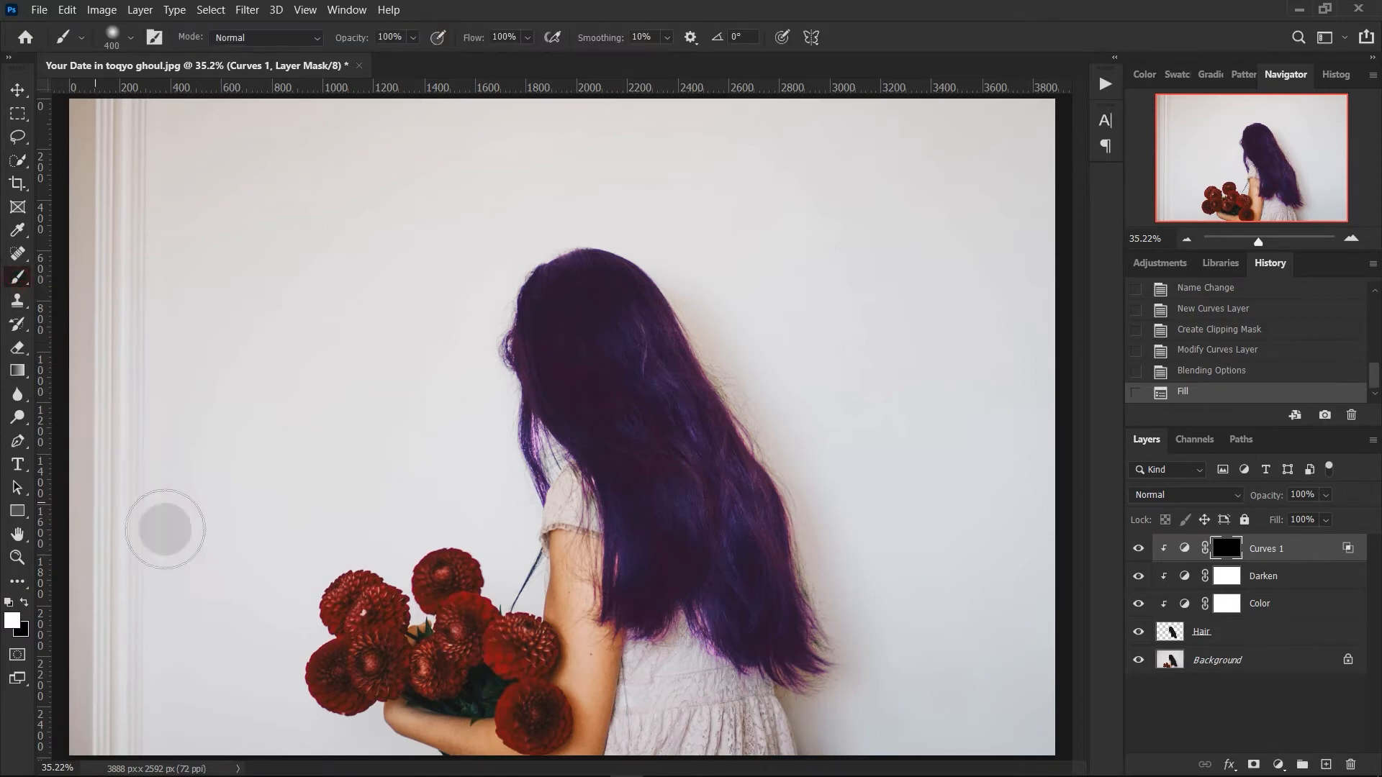
pyautogui.moveTo(641, 346)
pyautogui.mouseDown()
pyautogui.moveTo(697, 485)
pyautogui.moveTo(642, 355)
pyautogui.moveTo(657, 449)
pyautogui.mouseUp()
pyautogui.press(']')
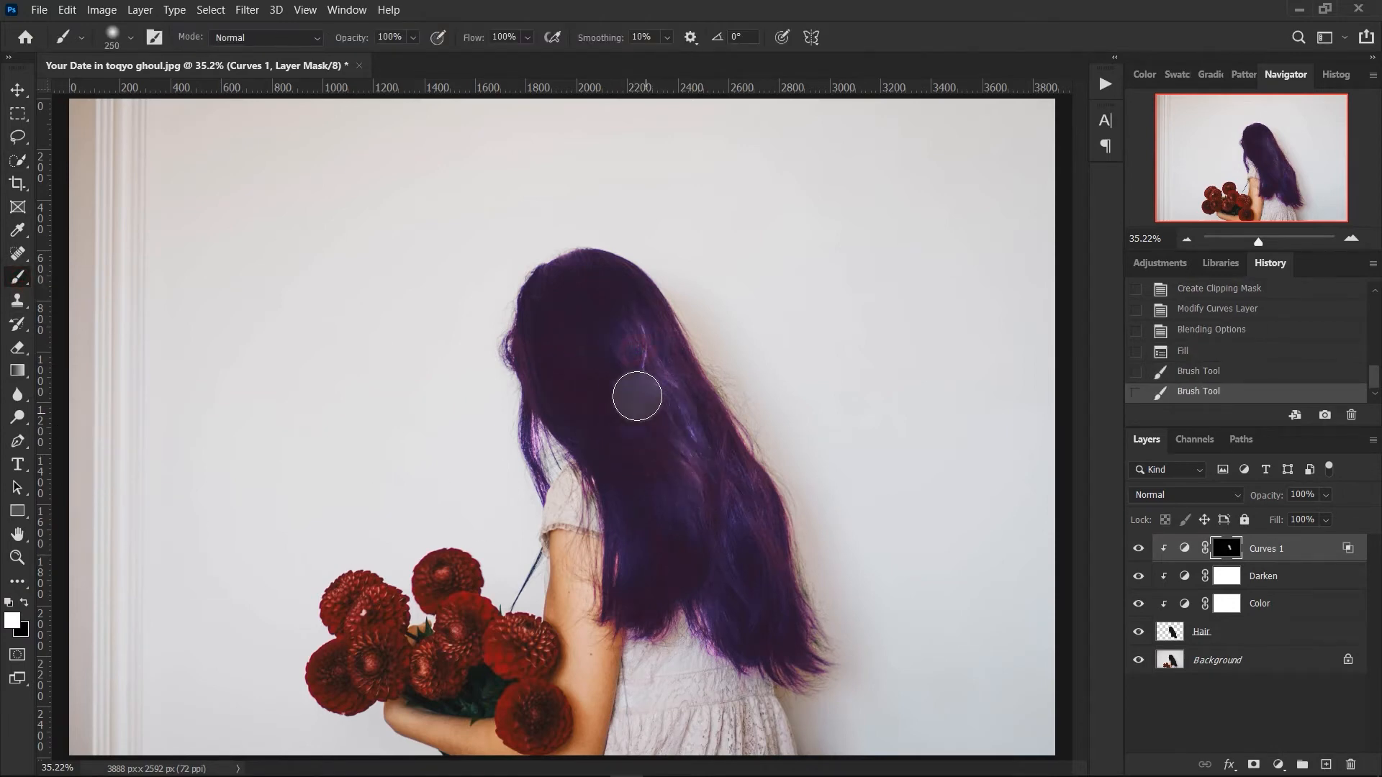
pyautogui.moveTo(598, 325); pyautogui.dragTo(651, 452)
pyautogui.moveTo(590, 336); pyautogui.dragTo(690, 468)
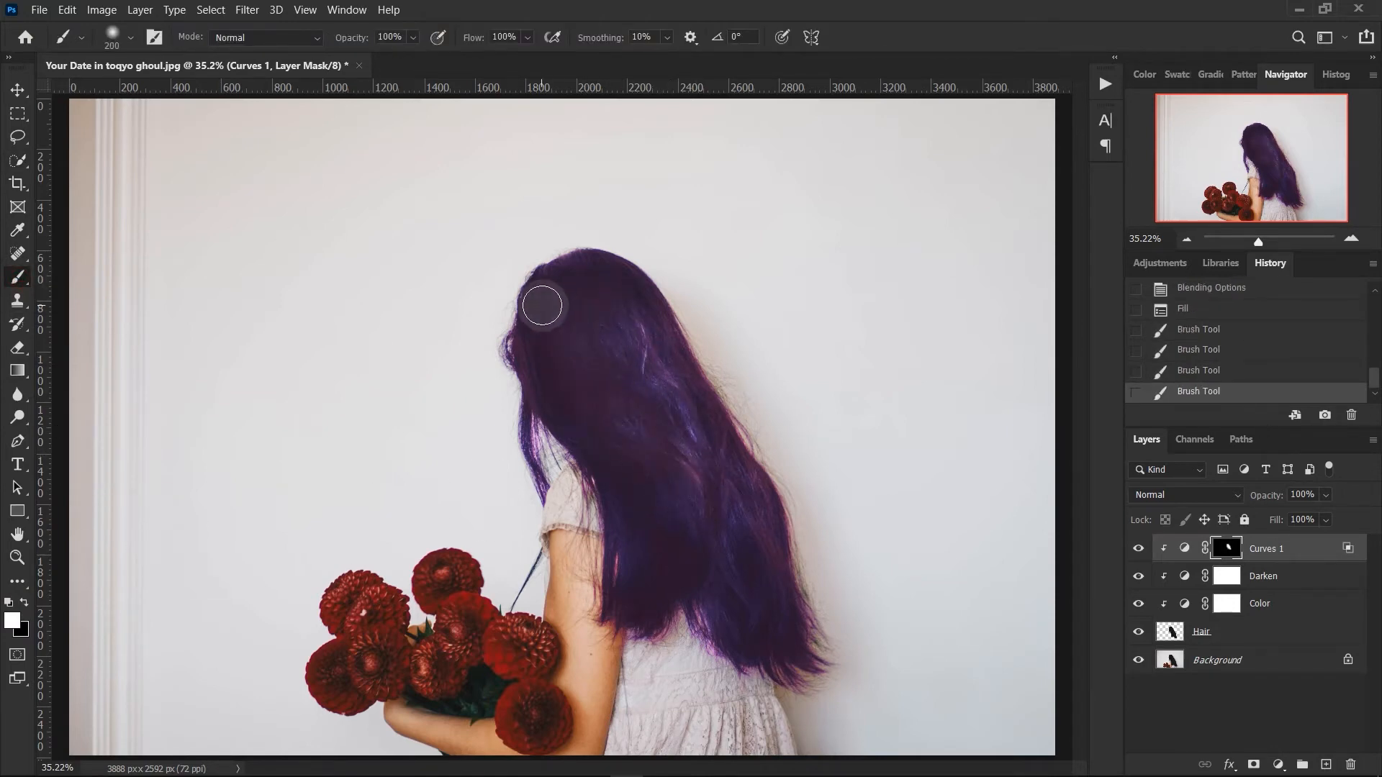
pyautogui.moveTo(541, 305); pyautogui.dragTo(585, 374)
pyautogui.moveTo(571, 343); pyautogui.dragTo(634, 468)
pyautogui.moveTo(633, 461); pyautogui.dragTo(656, 576)
pyautogui.press('[')
pyautogui.moveTo(707, 496); pyautogui.dragTo(750, 580)
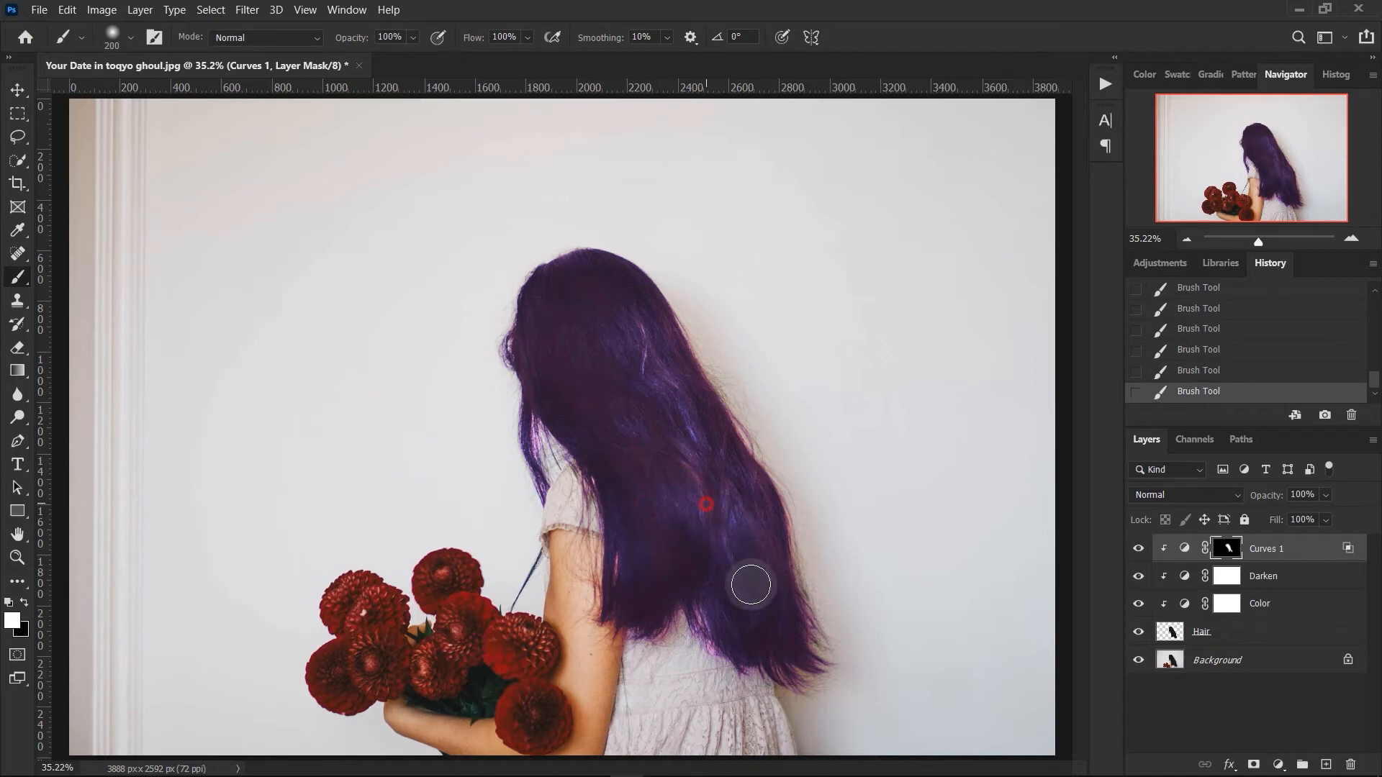
pyautogui.moveTo(694, 521)
pyautogui.mouseDown()
pyautogui.moveTo(669, 582)
pyautogui.moveTo(705, 537)
pyautogui.mouseUp()
pyautogui.moveTo(772, 637); pyautogui.dragTo(771, 612)
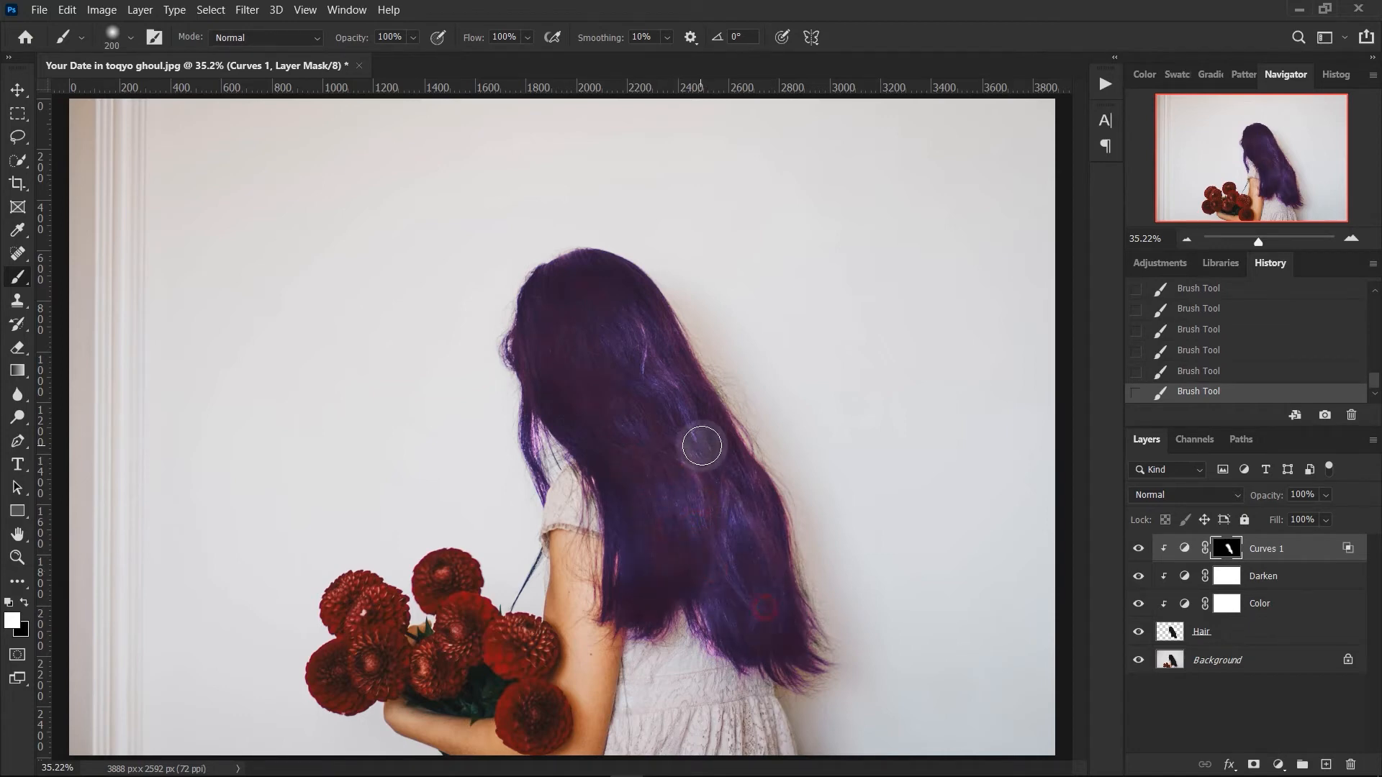
pyautogui.moveTo(753, 515); pyautogui.dragTo(689, 371)
pyautogui.moveTo(697, 463); pyautogui.dragTo(642, 326)
pyautogui.moveTo(768, 576)
pyautogui.mouseDown()
pyautogui.moveTo(779, 627)
pyautogui.moveTo(775, 591)
pyautogui.mouseUp()
pyautogui.moveTo(578, 272); pyautogui.dragTo(567, 328)
pyautogui.moveTo(585, 300); pyautogui.dragTo(612, 437)
pyautogui.moveTo(661, 533); pyautogui.dragTo(639, 583)
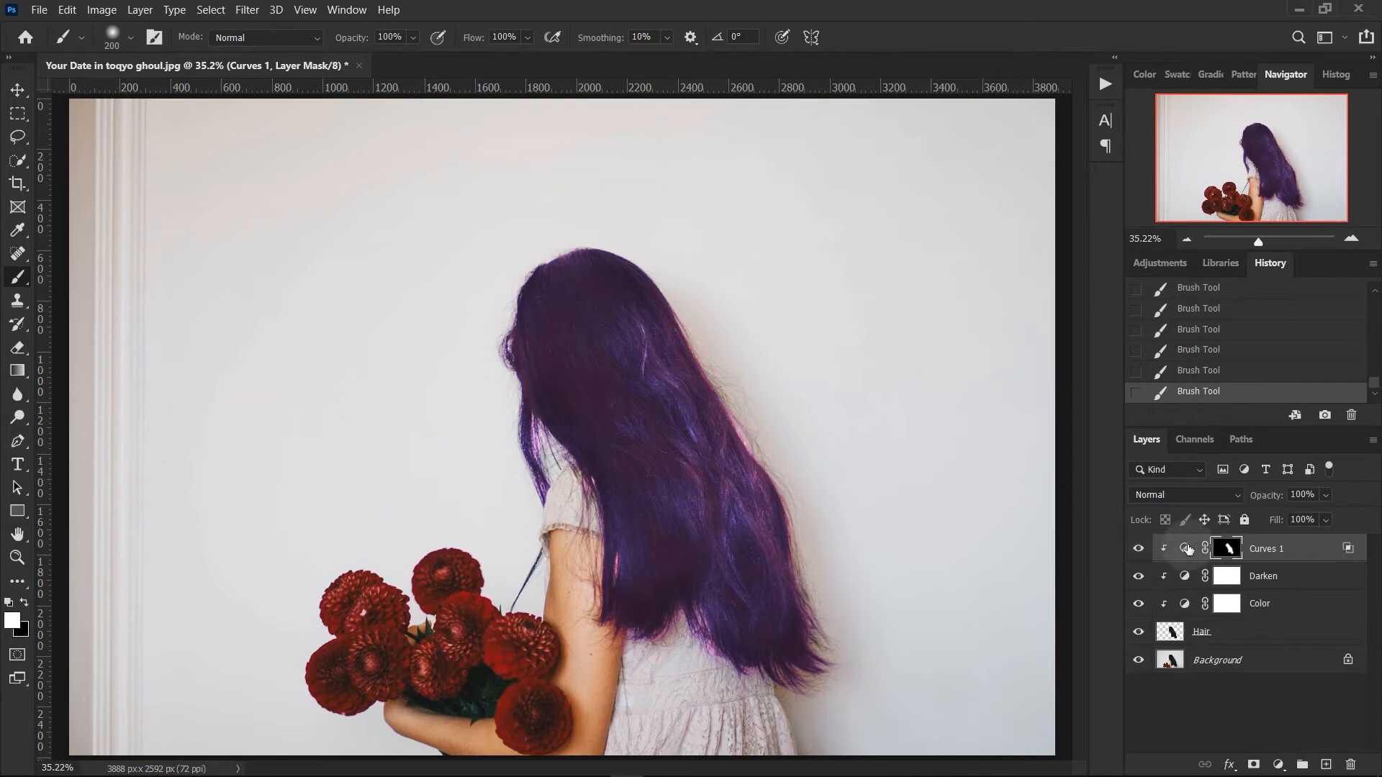
# Add a clipped Hue/Saturation adjustment above the top Curves layer and slightly adjust its Master saturation.
pyautogui.click(1313, 611)
pyautogui.click(1309, 543)
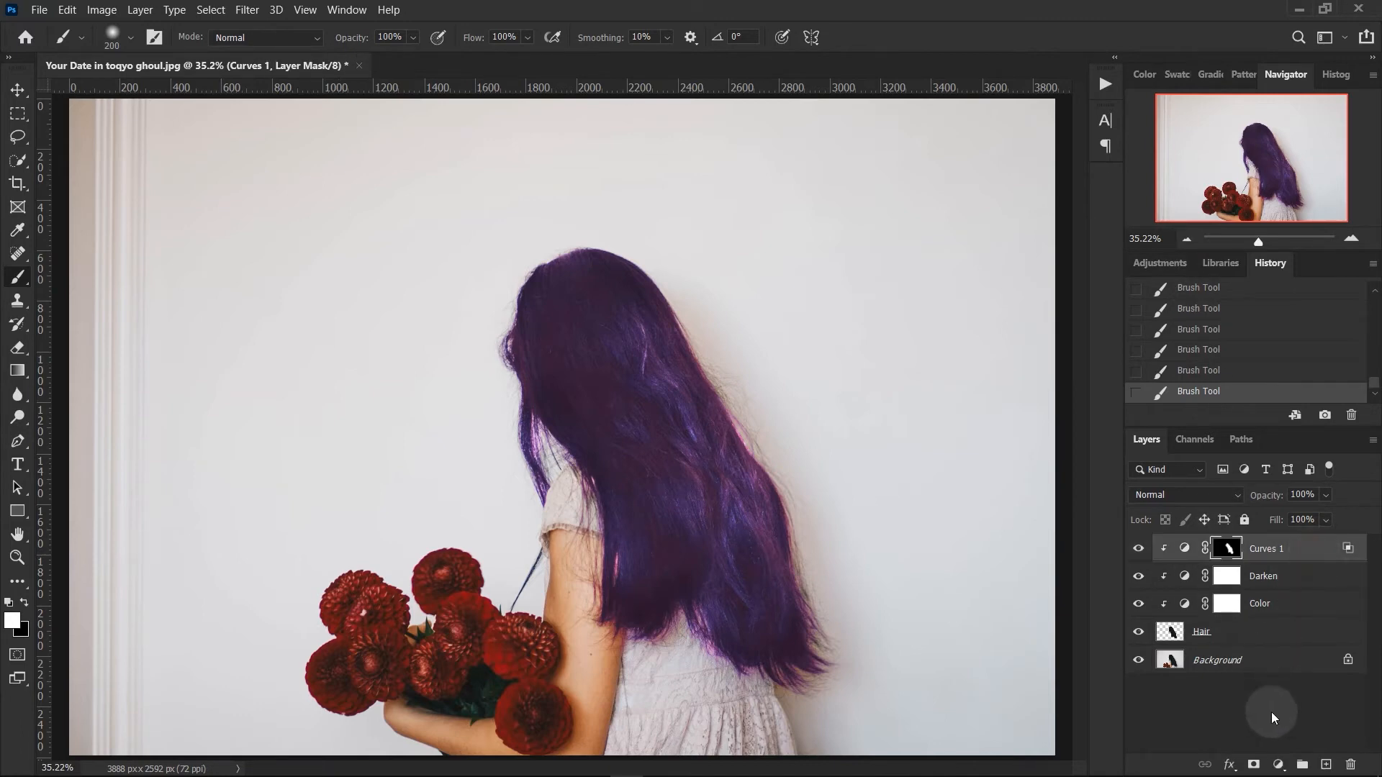
pyautogui.click(1279, 765)
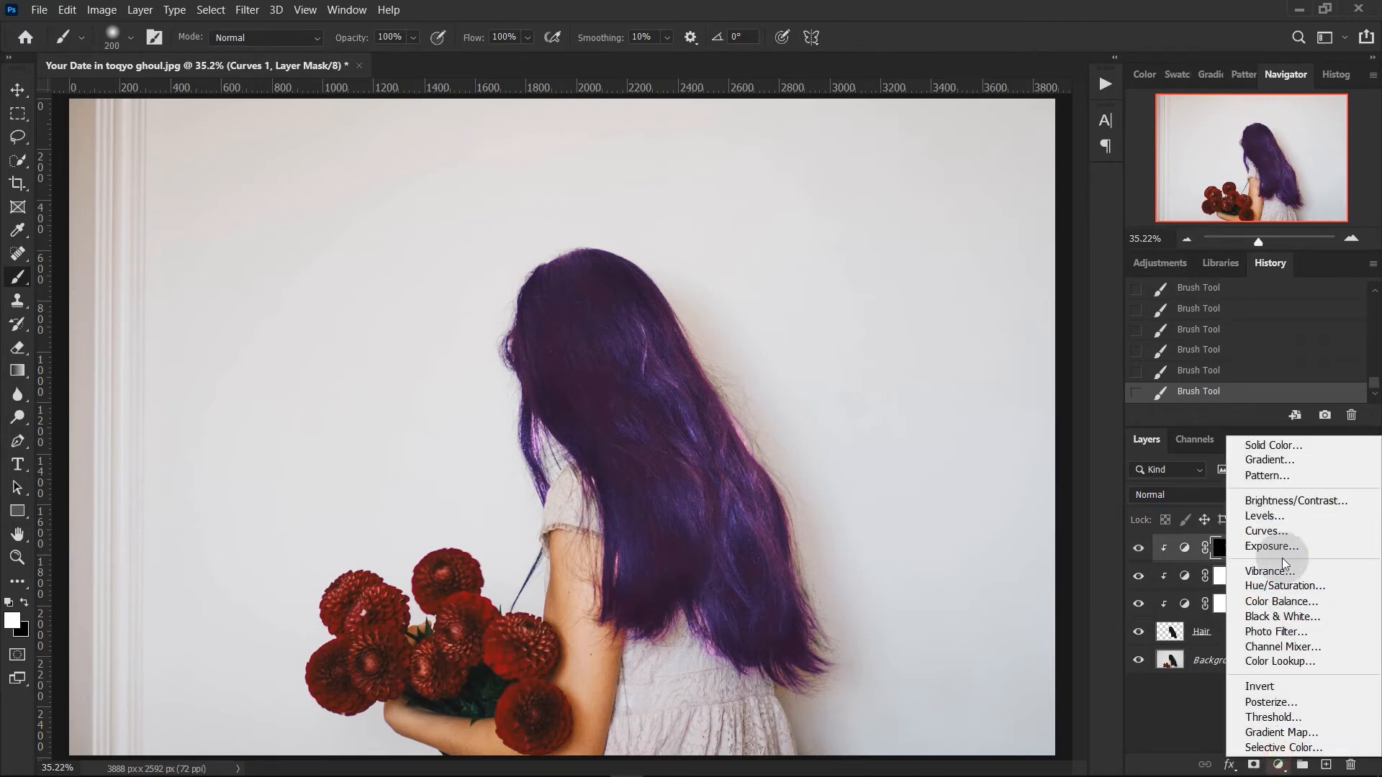
pyautogui.click(1285, 585)
pyautogui.click(987, 531)
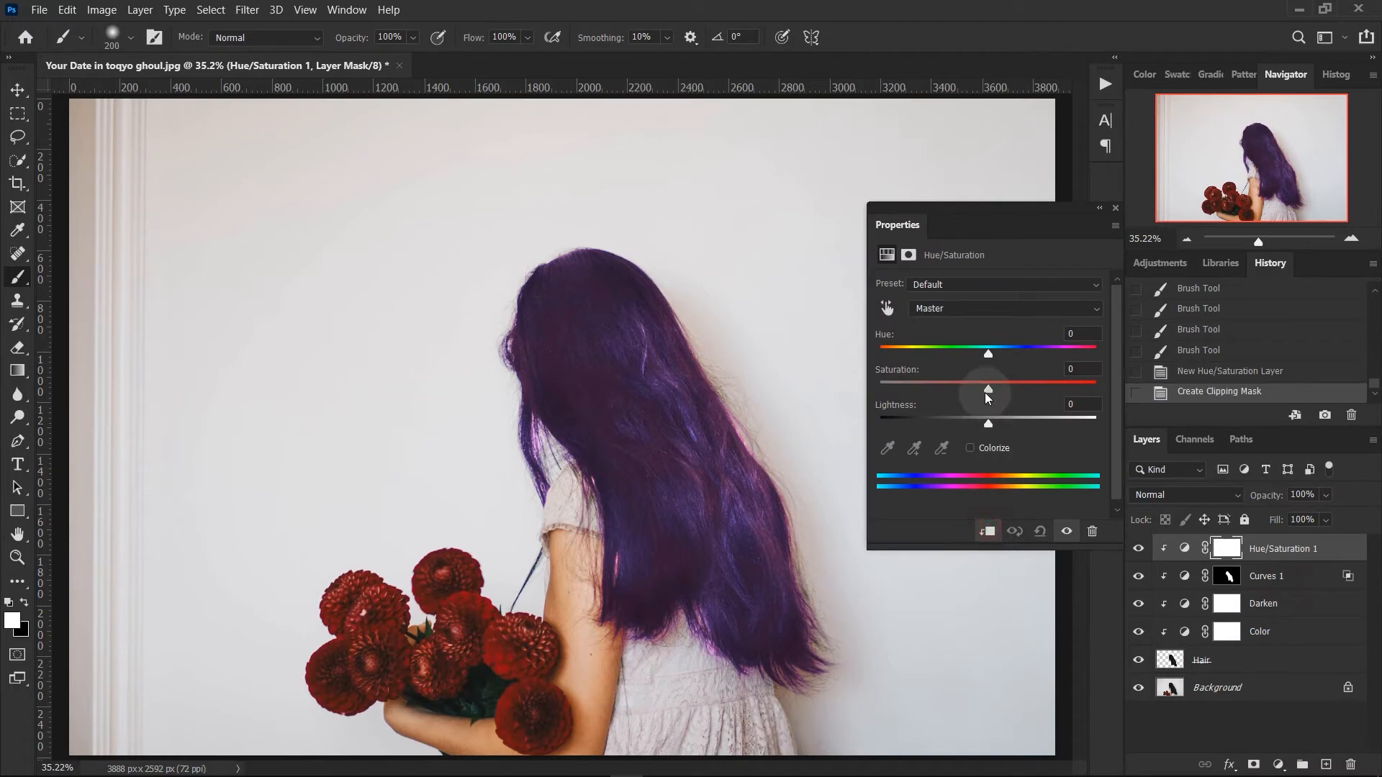
pyautogui.moveTo(1010, 394)
pyautogui.mouseDown()
pyautogui.moveTo(1058, 392)
pyautogui.moveTo(992, 391)
pyautogui.mouseUp()
# Set the Magentas saturation to +5 in the Hue/Saturation adjustment and close its settings.
pyautogui.click(974, 308)
pyautogui.click(957, 406)
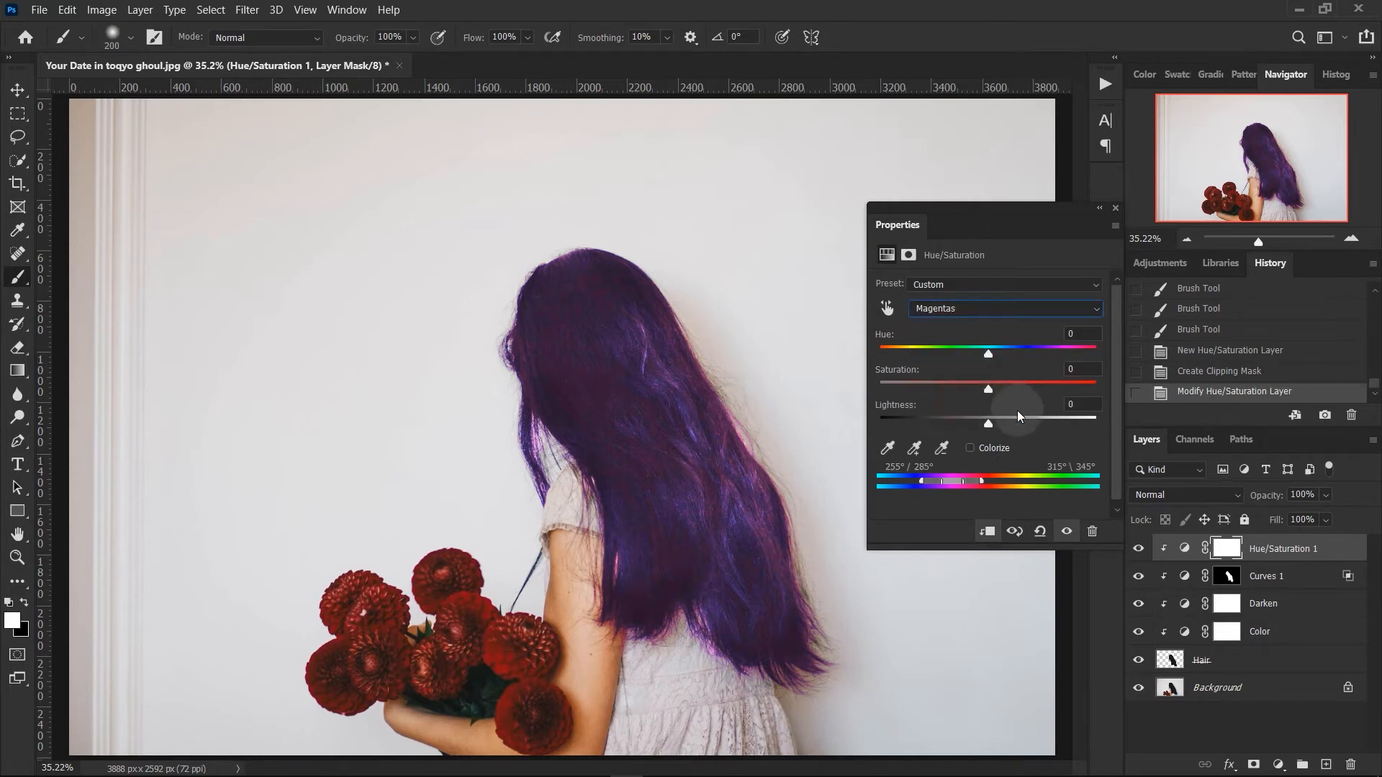
pyautogui.moveTo(992, 392)
pyautogui.mouseDown()
pyautogui.moveTo(1016, 398)
pyautogui.moveTo(999, 398)
pyautogui.mouseUp()
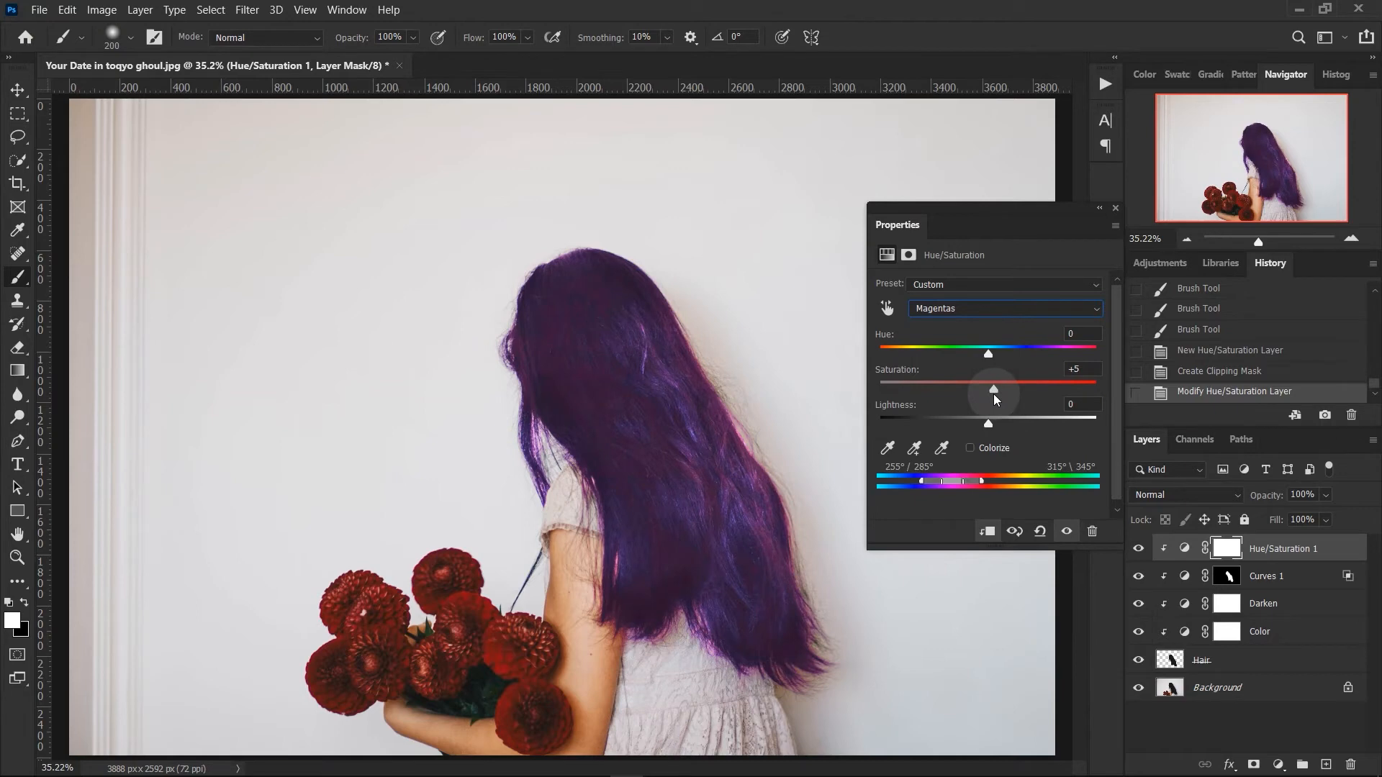
pyautogui.click(1116, 208)
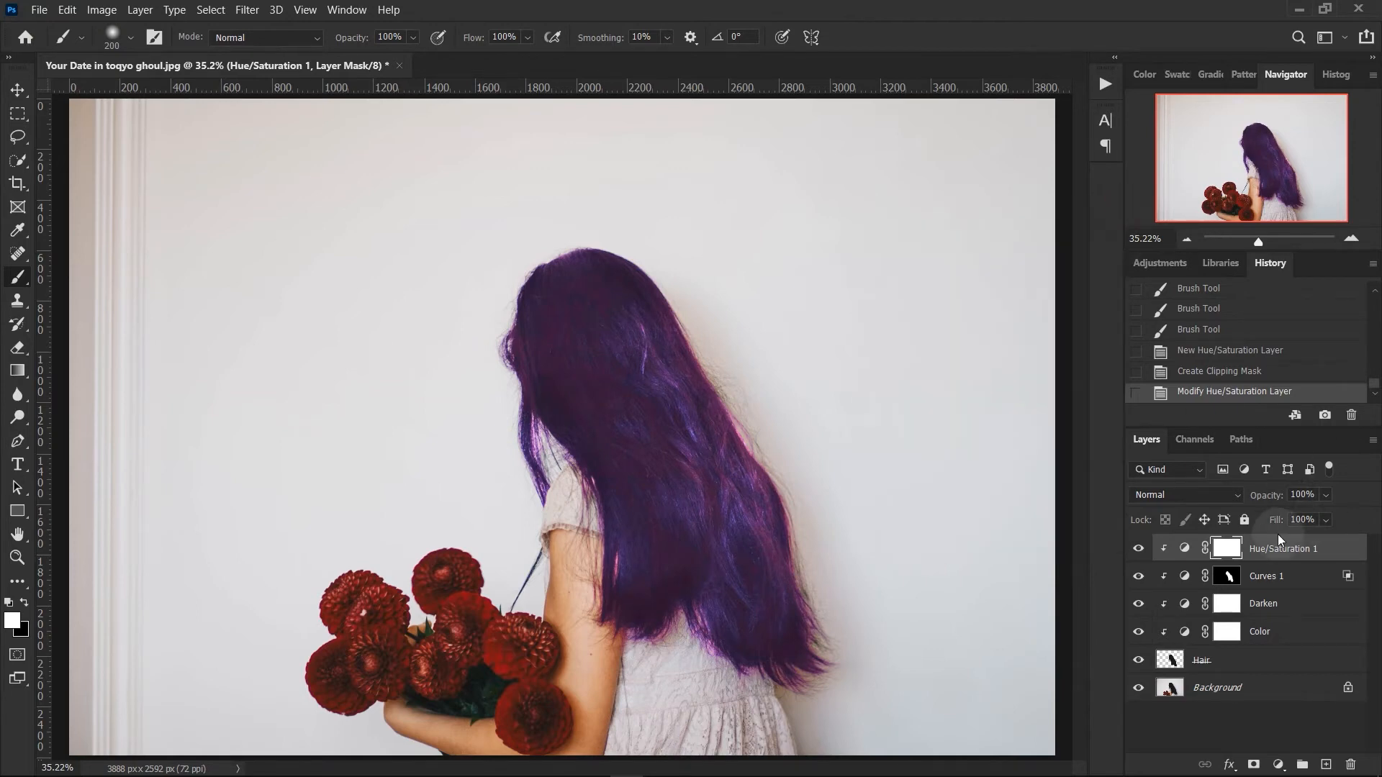
# Rename the Hue/Saturation adjustment layer as Hue.
pyautogui.doubleClick(1281, 547)
pyautogui.write('Hue')
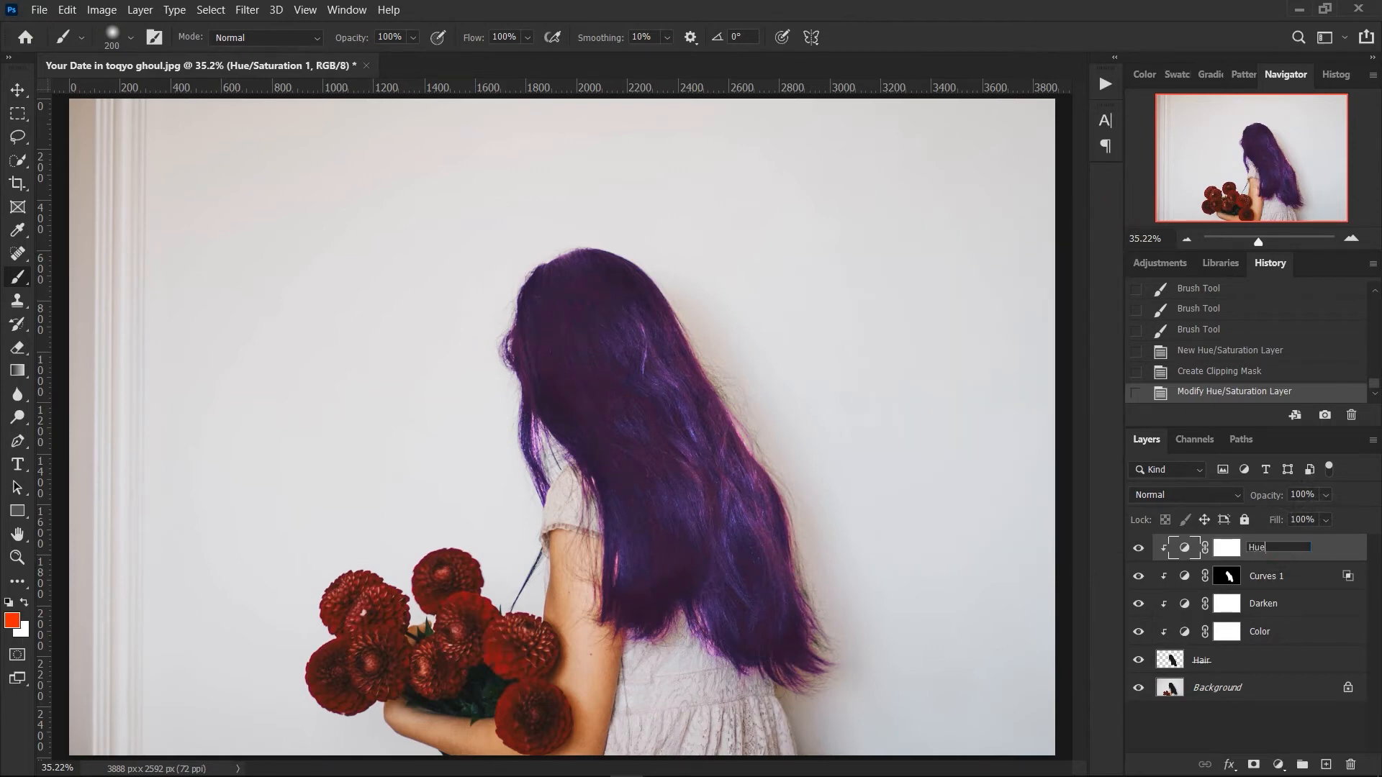
pyautogui.press('Return')
# Group all layers from Hue down to Hair and name the group Hair Change.
pyautogui.keyDown('shift'); pyautogui.click(1292, 666); pyautogui.keyUp('shift')
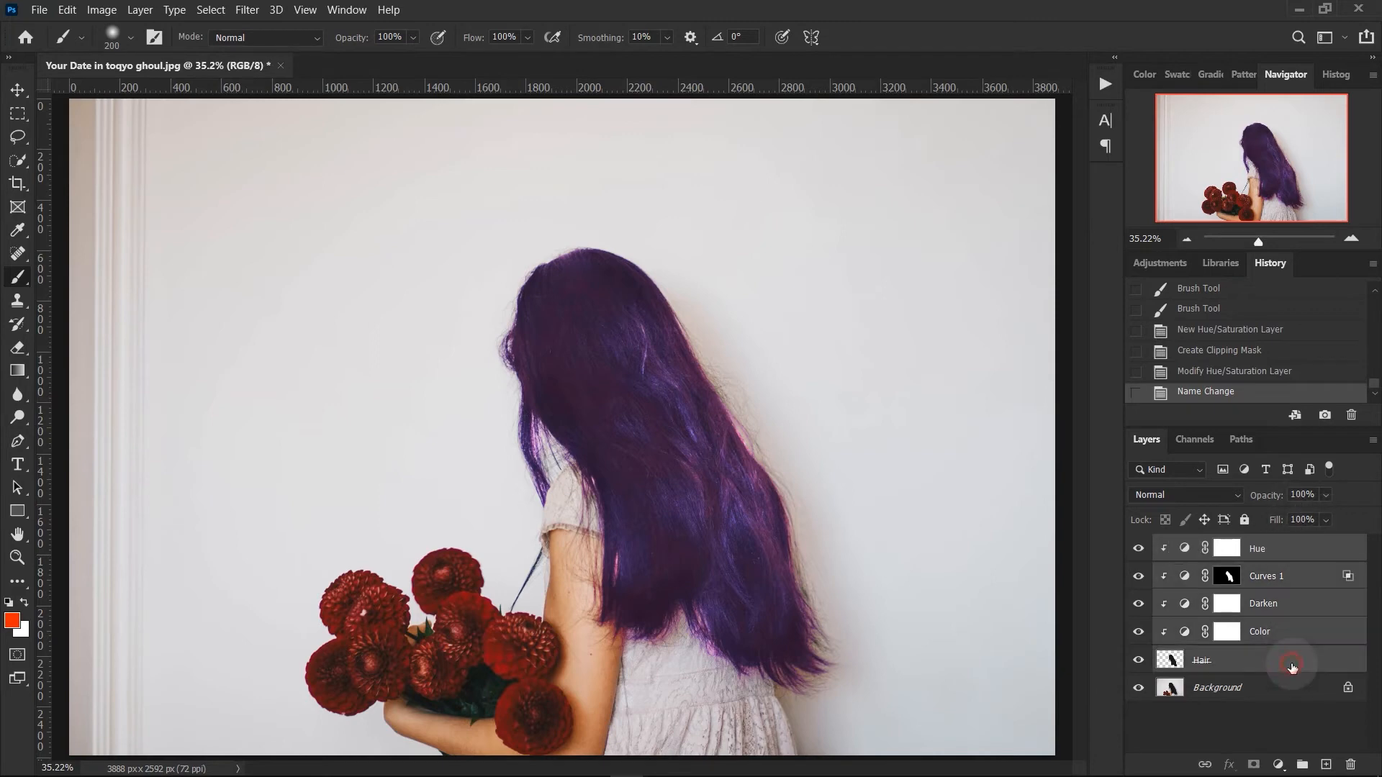
pyautogui.hotkey('ctrl', 'g')
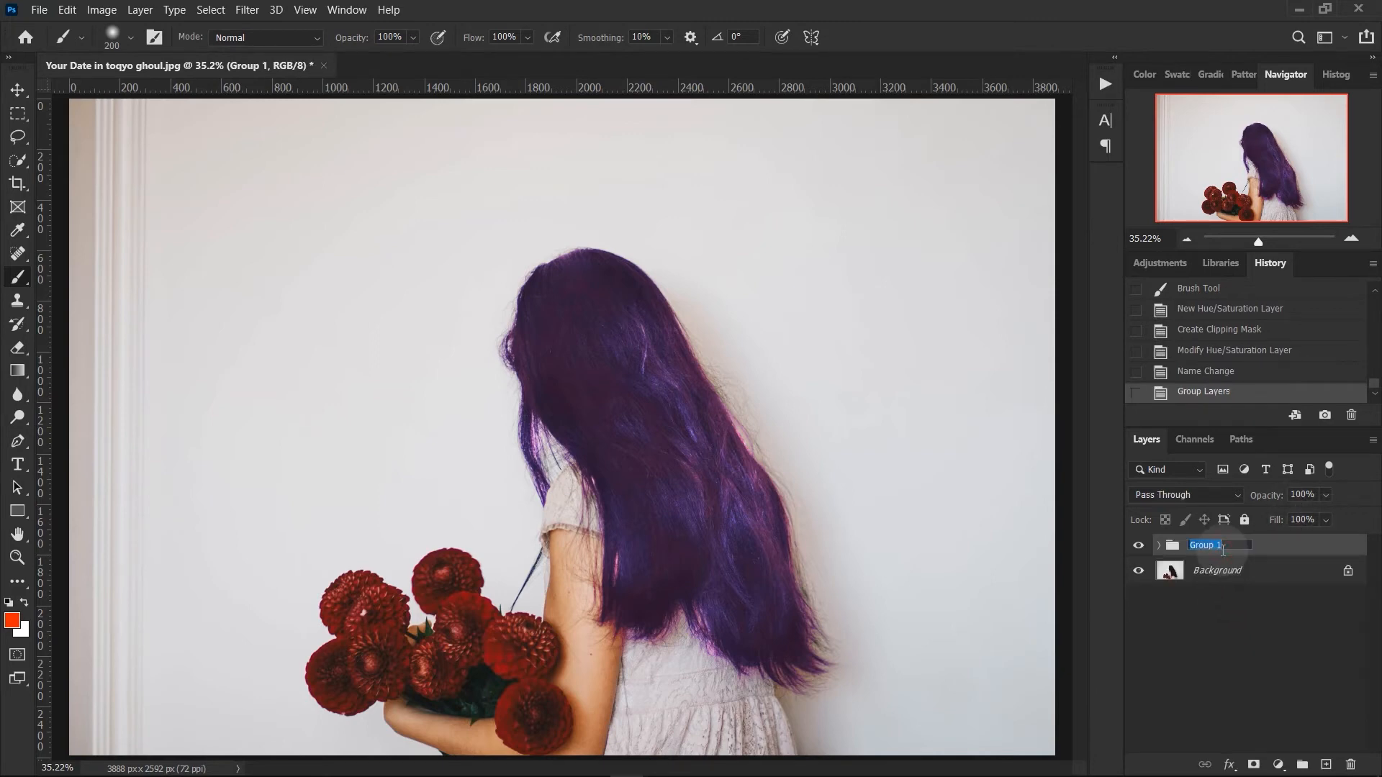
pyautogui.click(1223, 550)
pyautogui.write('Hair')
pyautogui.press('Return')
pyautogui.click(1207, 549)
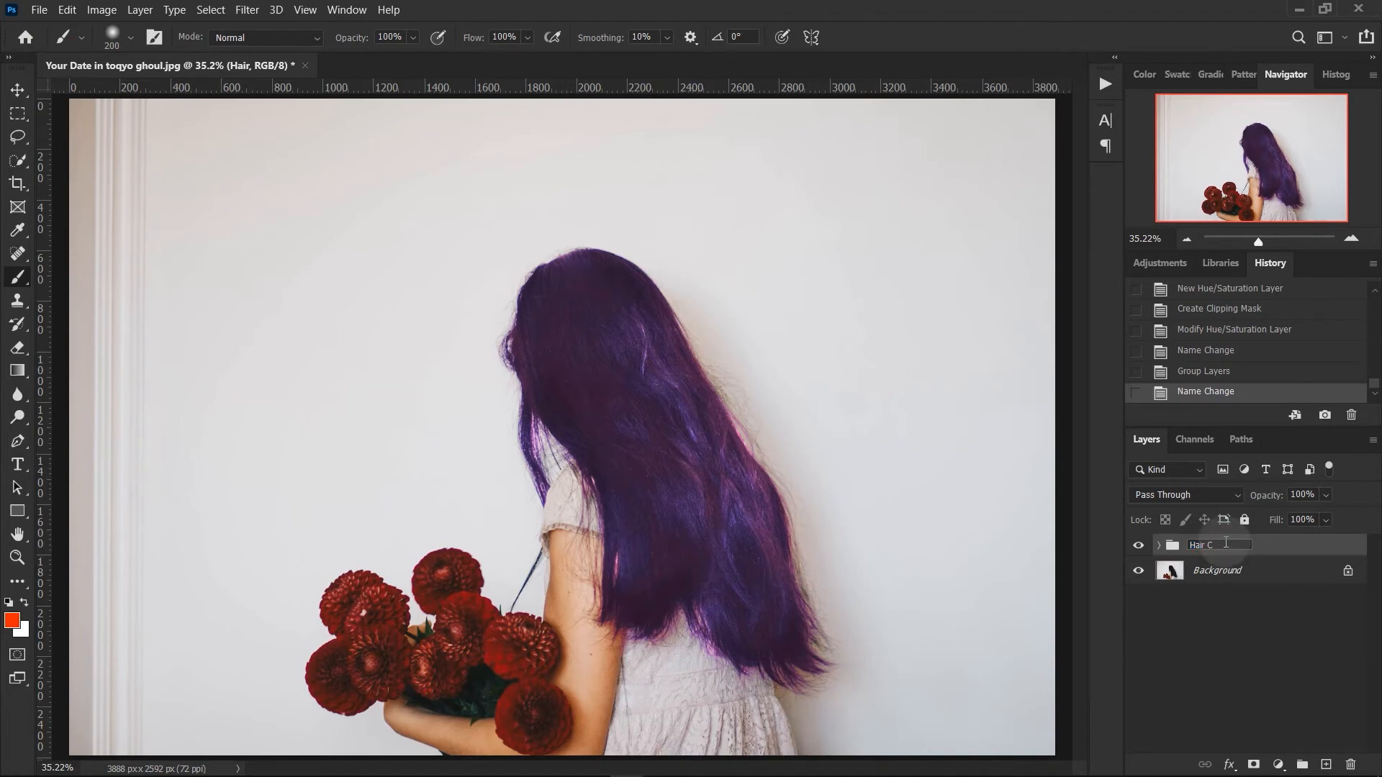
pyautogui.write('Change')
pyautogui.press('Return')
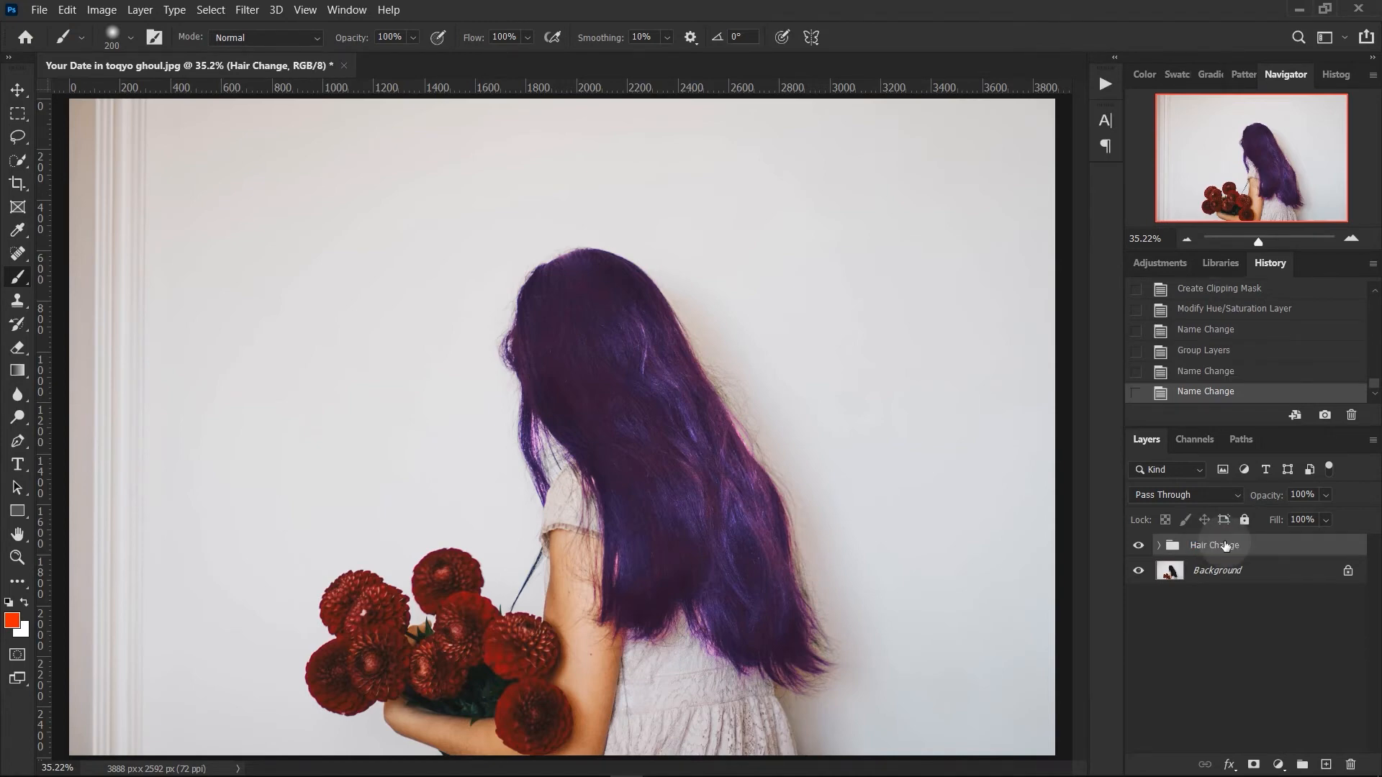
# Toggle the Hair Change group's visibility repeatedly to compare the hair before and after the recolor.
pyautogui.click(1135, 551)
pyautogui.click(1135, 551)
pyautogui.click(1135, 550)
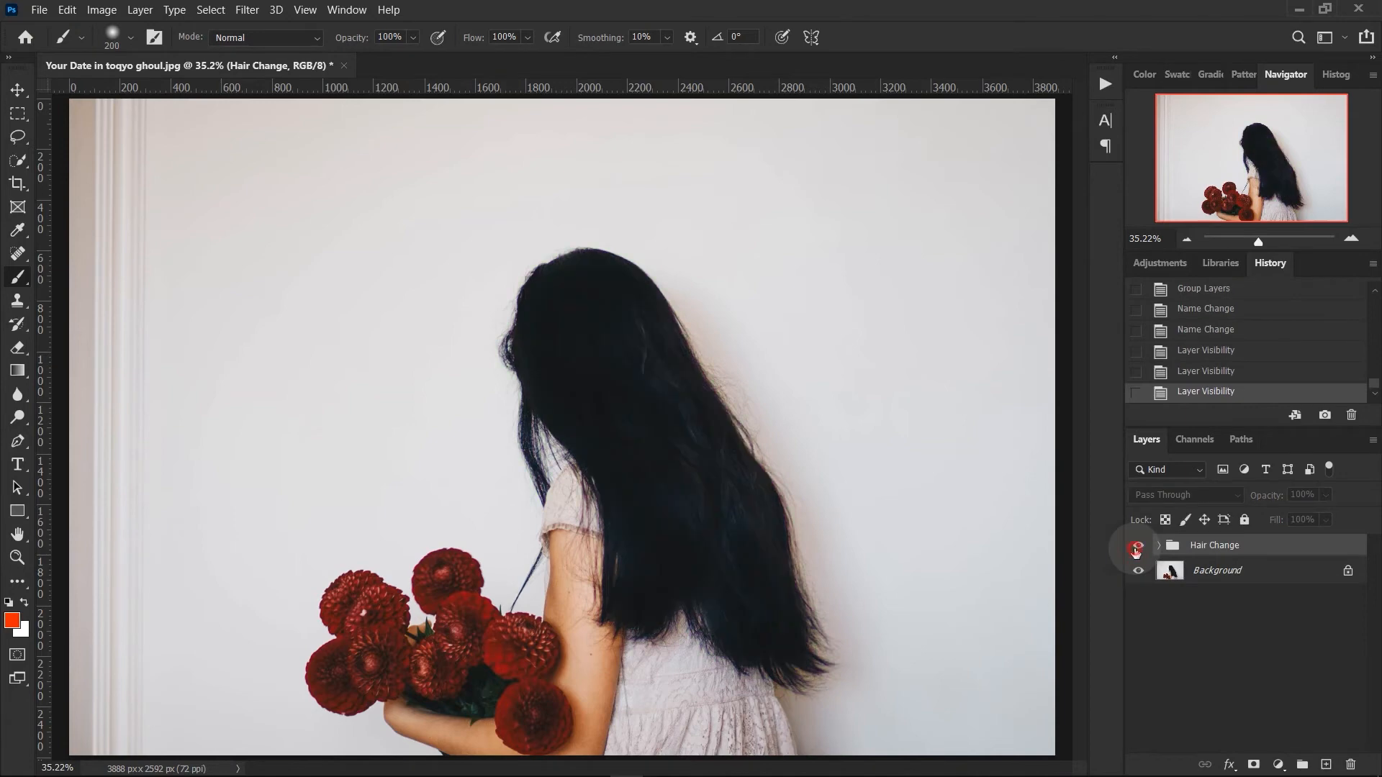
pyautogui.click(1135, 551)
pyautogui.click(1135, 551)
pyautogui.click(1135, 551)
pyautogui.click(1135, 550)
pyautogui.click(1135, 551)
pyautogui.click(1135, 551)
pyautogui.click(1135, 550)
pyautogui.click(1135, 550)
# Examine the recolored hair from the whole image down to close-up detail at 100%.
pyautogui.click(1188, 238)
pyautogui.click(1187, 239)
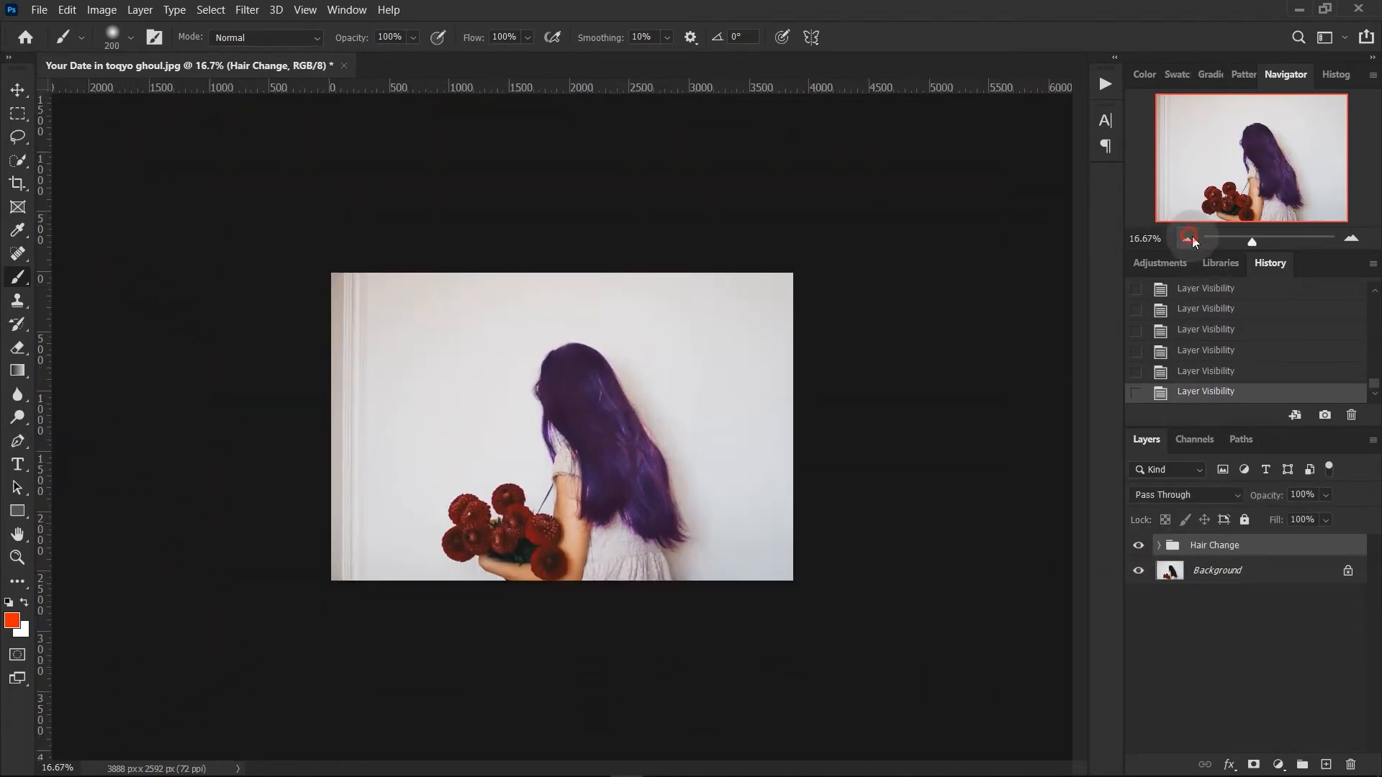
pyautogui.click(1188, 238)
pyautogui.click(1357, 239)
pyautogui.click(1357, 236)
pyautogui.click(1357, 236)
pyautogui.click(1357, 236)
pyautogui.click(1357, 236)
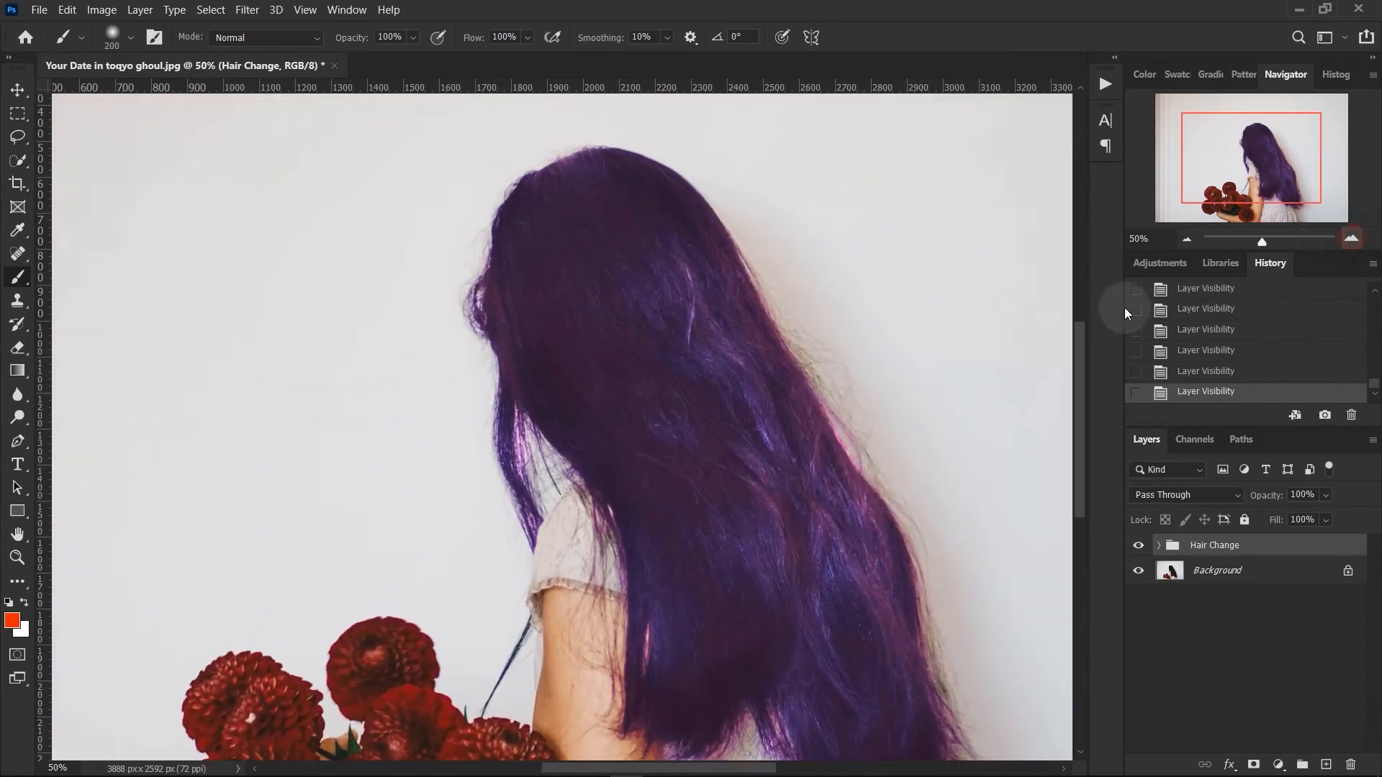
pyautogui.moveTo(917, 348); pyautogui.dragTo(851, 365)
pyautogui.click(1352, 238)
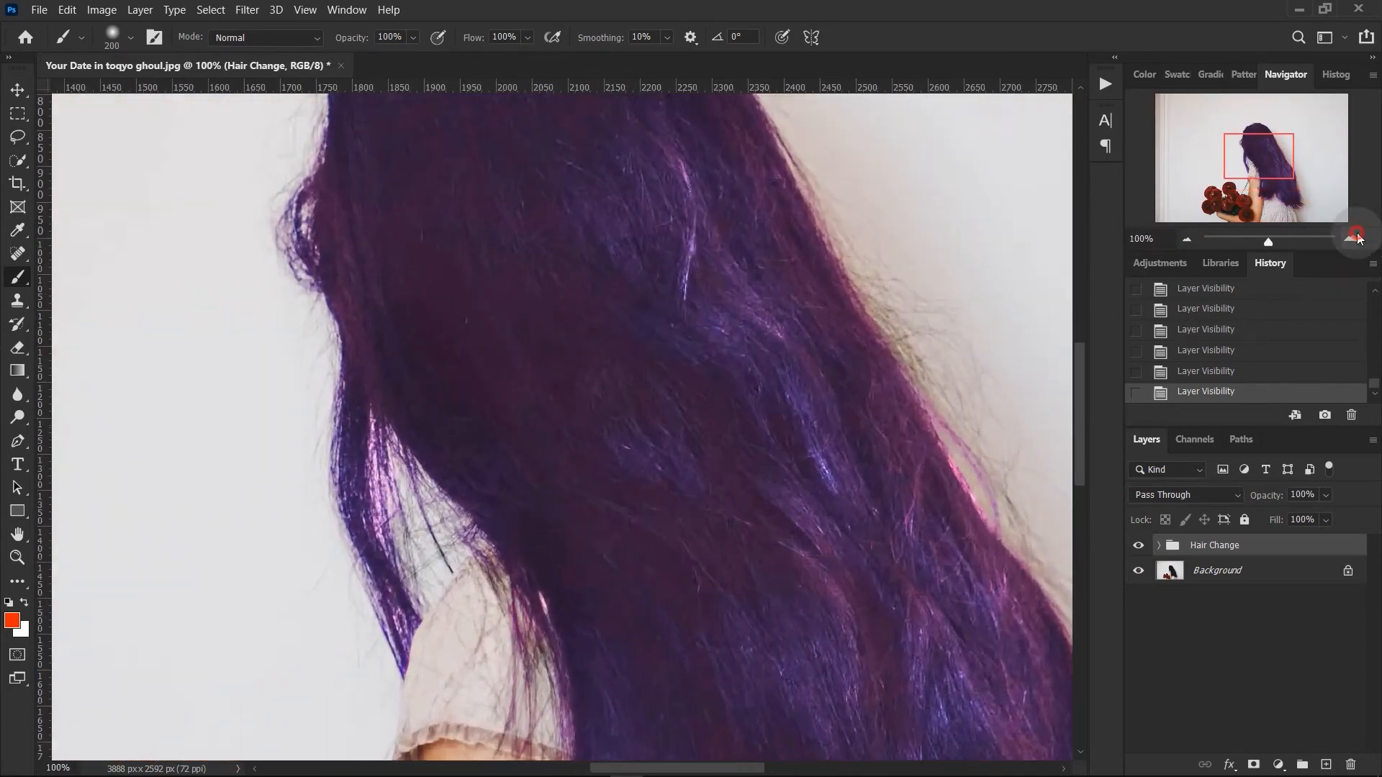
# View the whole image at 33.33% and switch the Hair Change group off and on to compare original and purple hair.
pyautogui.click(1352, 239)
pyautogui.click(1187, 240)
pyautogui.click(1185, 238)
pyautogui.click(1185, 238)
pyautogui.click(1186, 237)
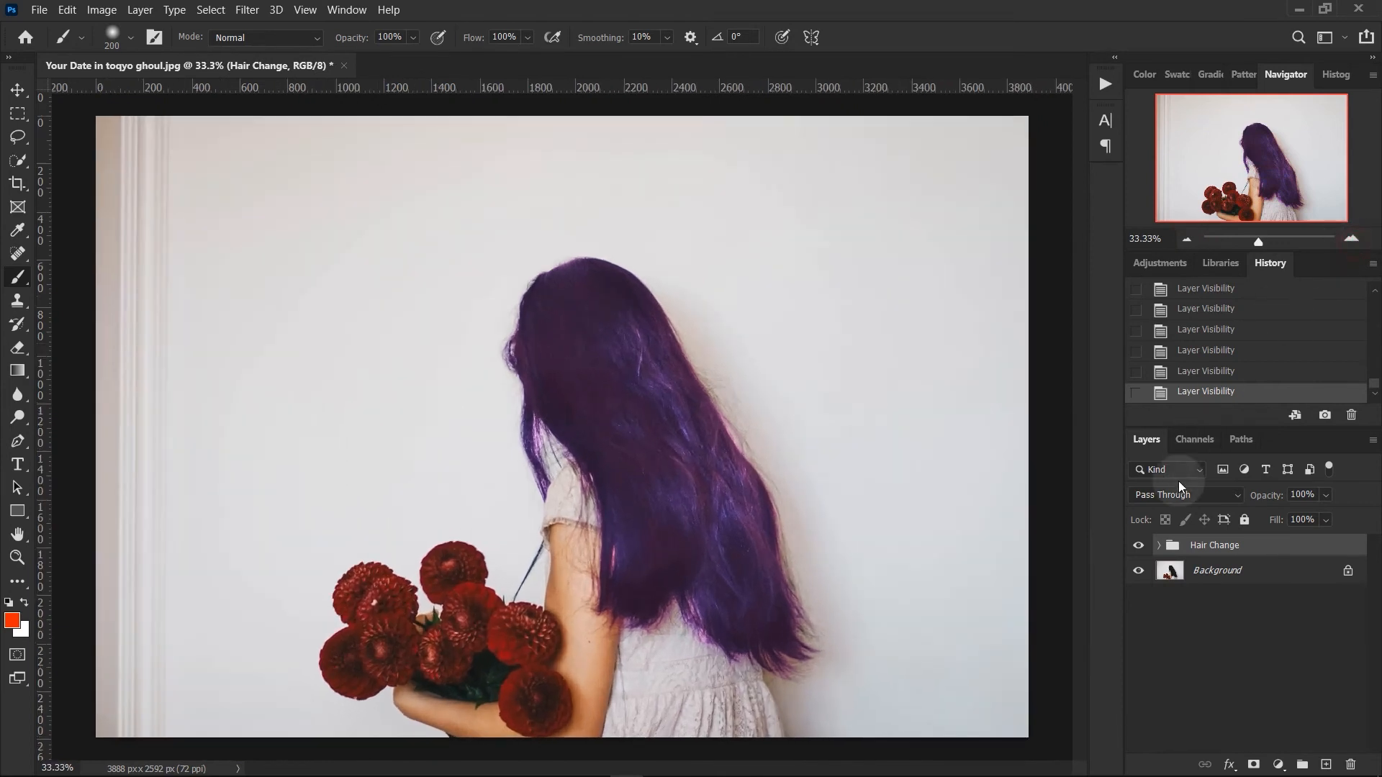
pyautogui.click(1138, 545)
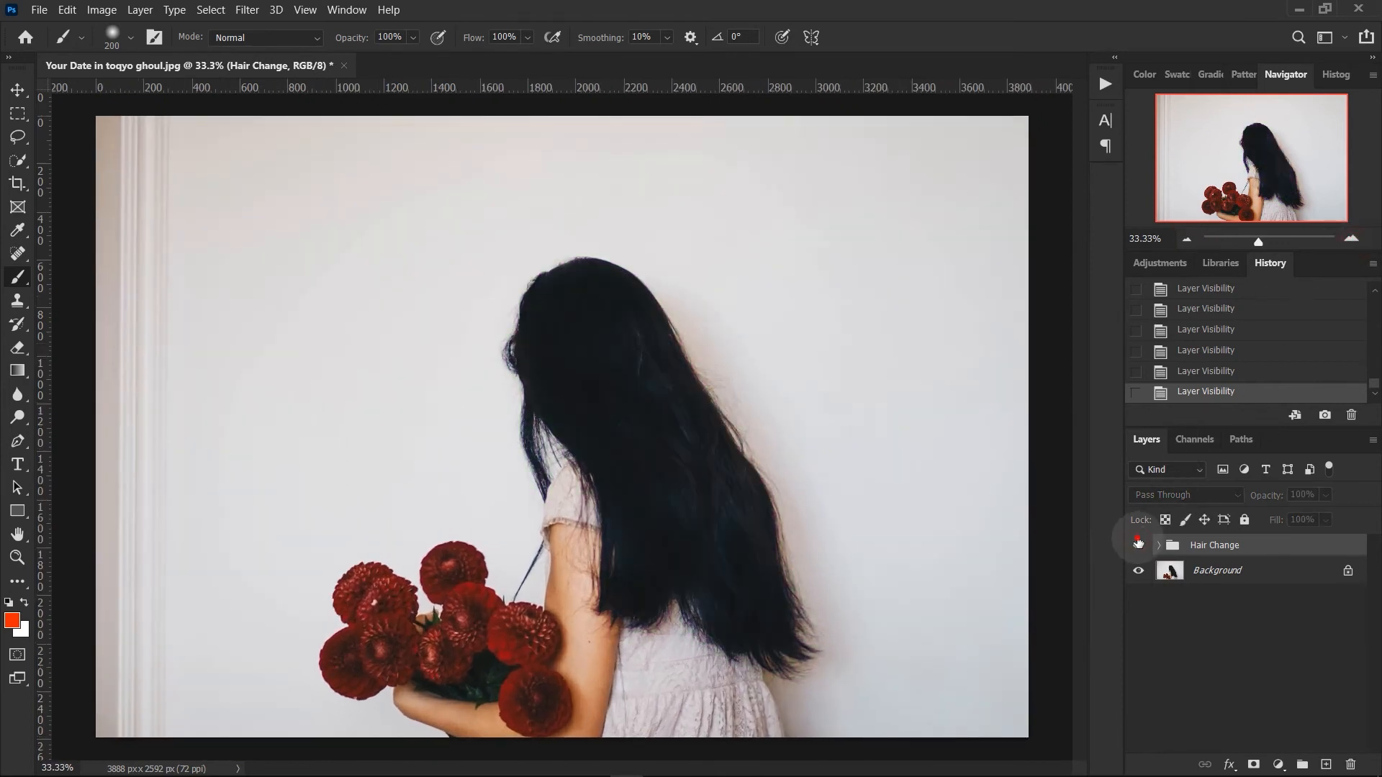
pyautogui.click(1138, 545)
pyautogui.click(1138, 545)
pyautogui.click(1138, 545)
pyautogui.click(1138, 545)
pyautogui.click(1138, 545)
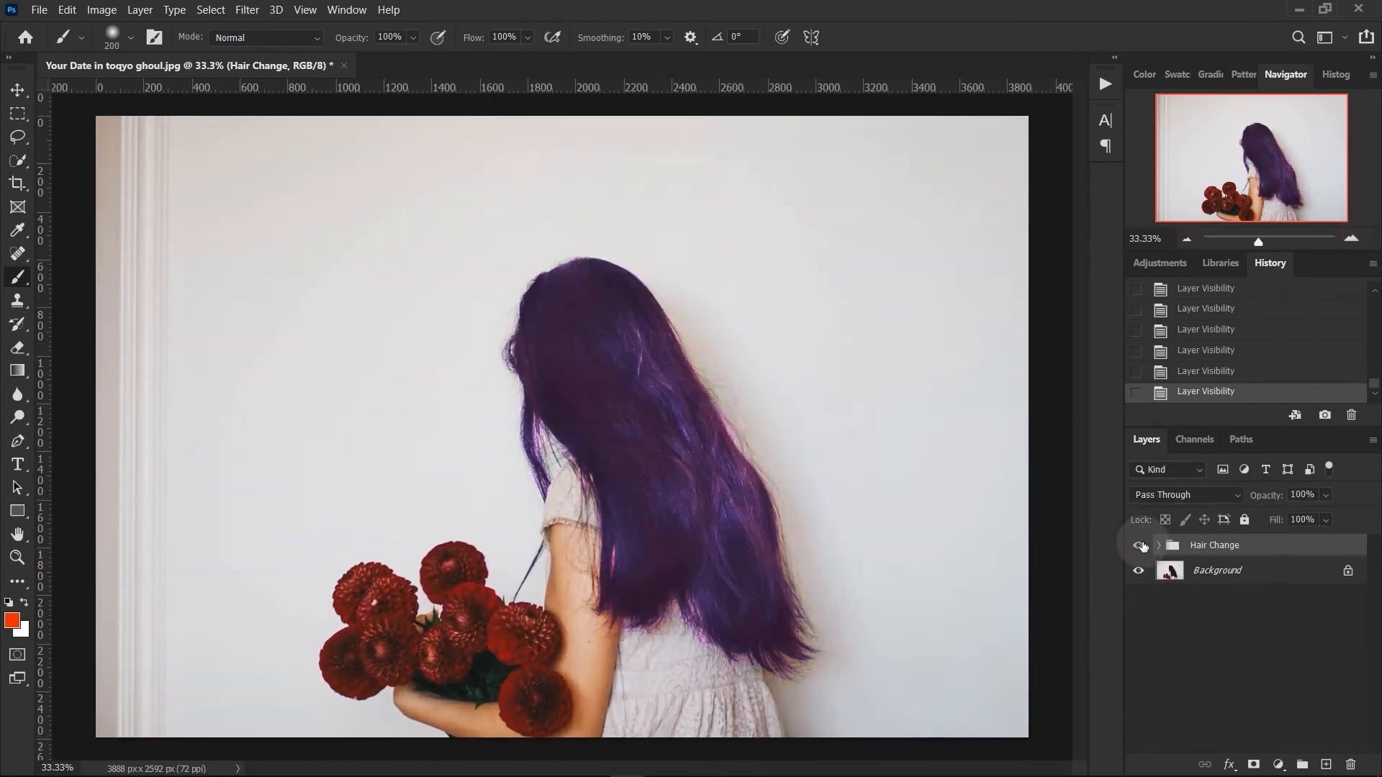
# Add a Hue/Saturation adjustment above the Background, target the flowers' Reds, and set Saturation to +5 and Hue to -61.
pyautogui.click(1261, 569)
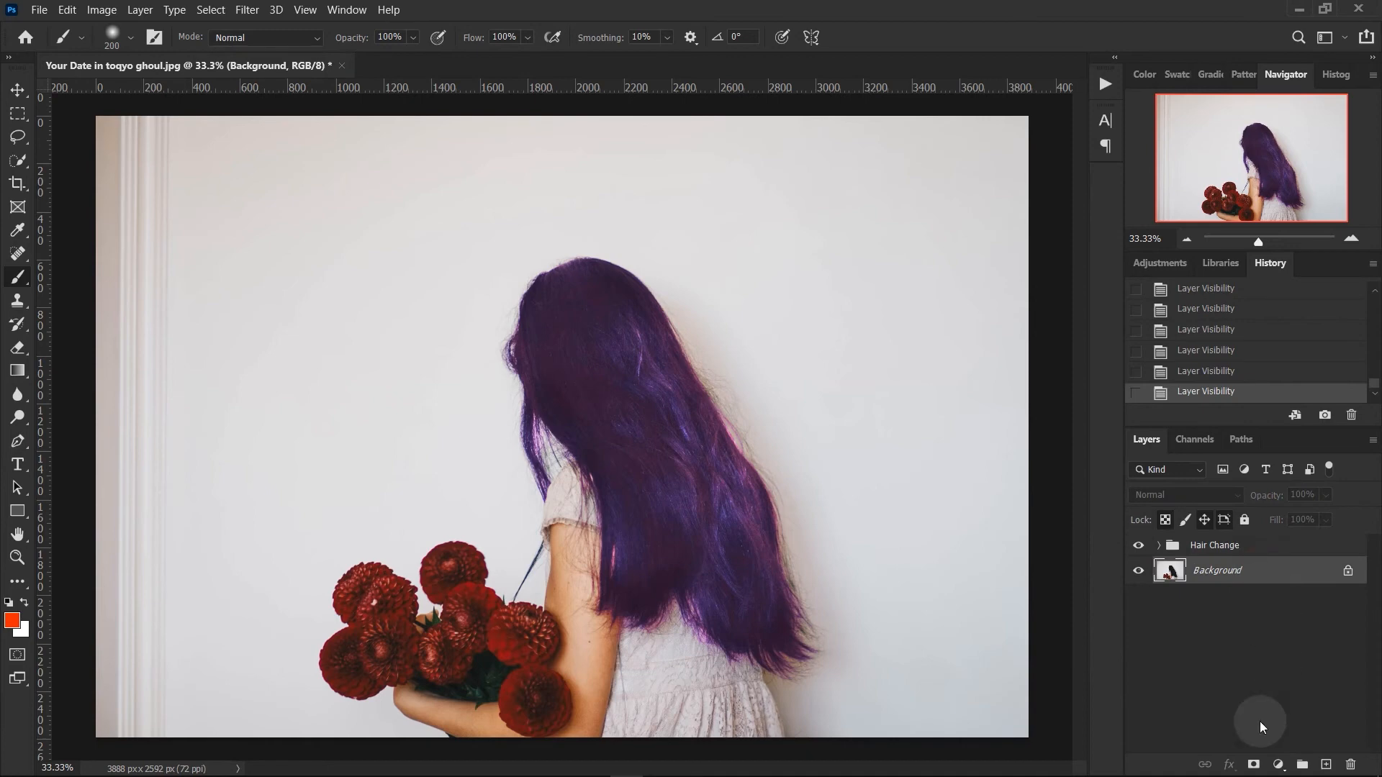
pyautogui.click(1279, 764)
pyautogui.click(1285, 585)
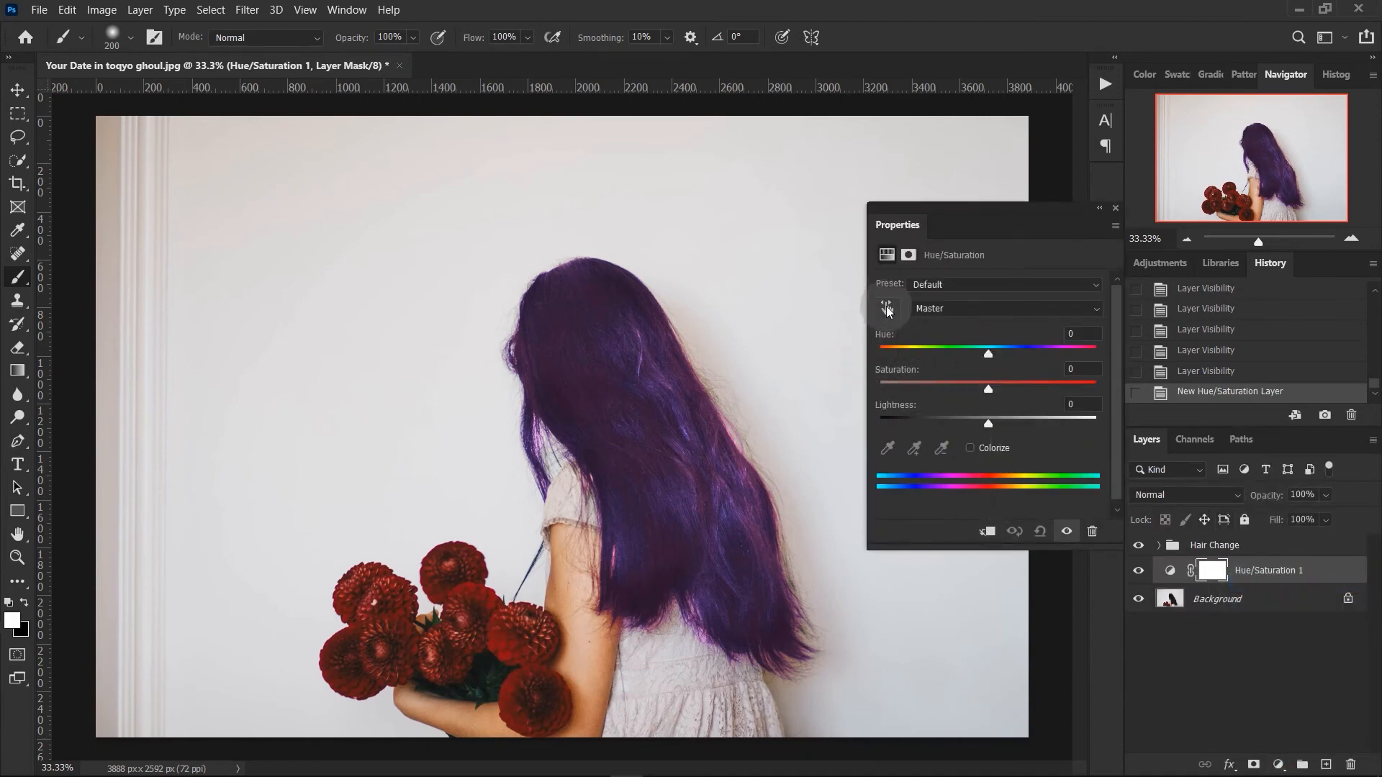
pyautogui.click(887, 309)
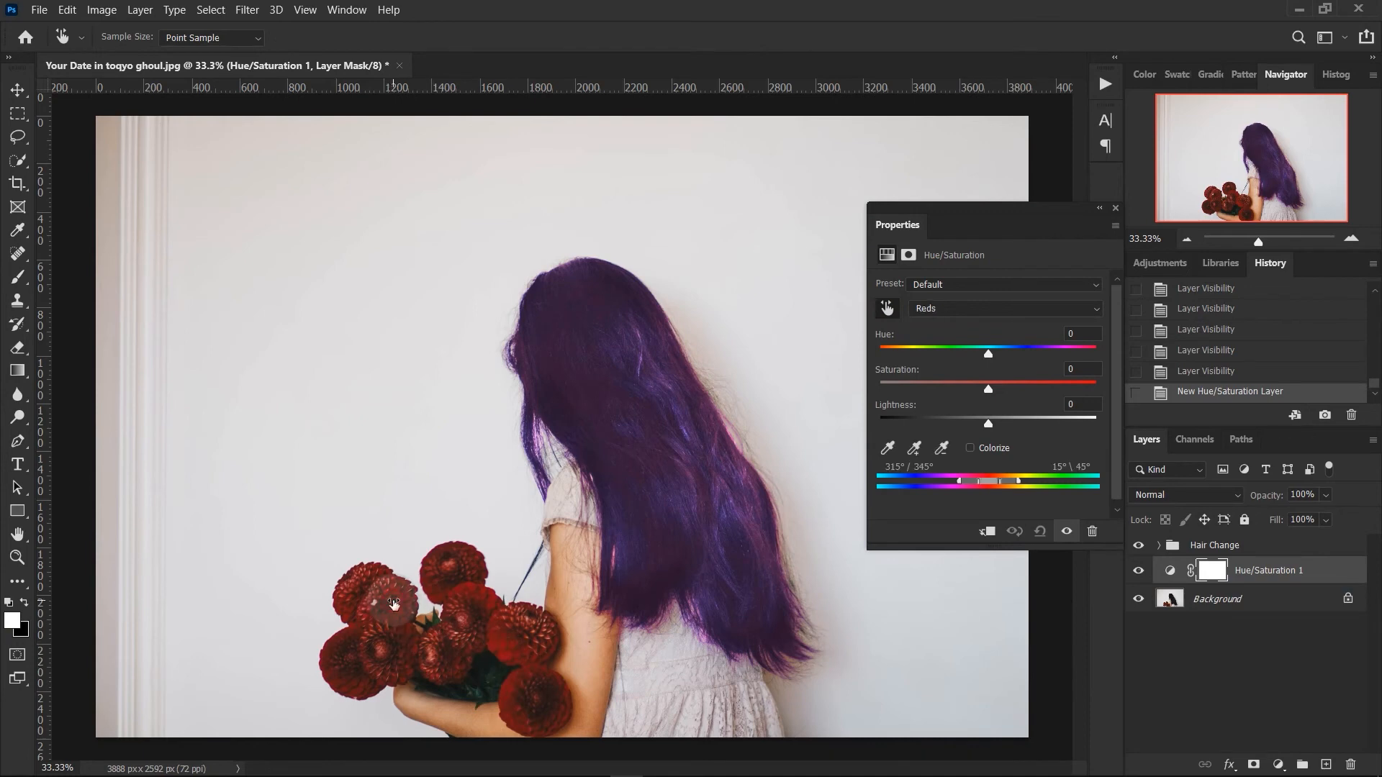
pyautogui.moveTo(396, 604)
pyautogui.mouseDown()
pyautogui.moveTo(486, 599)
pyautogui.moveTo(401, 600)
pyautogui.mouseUp()
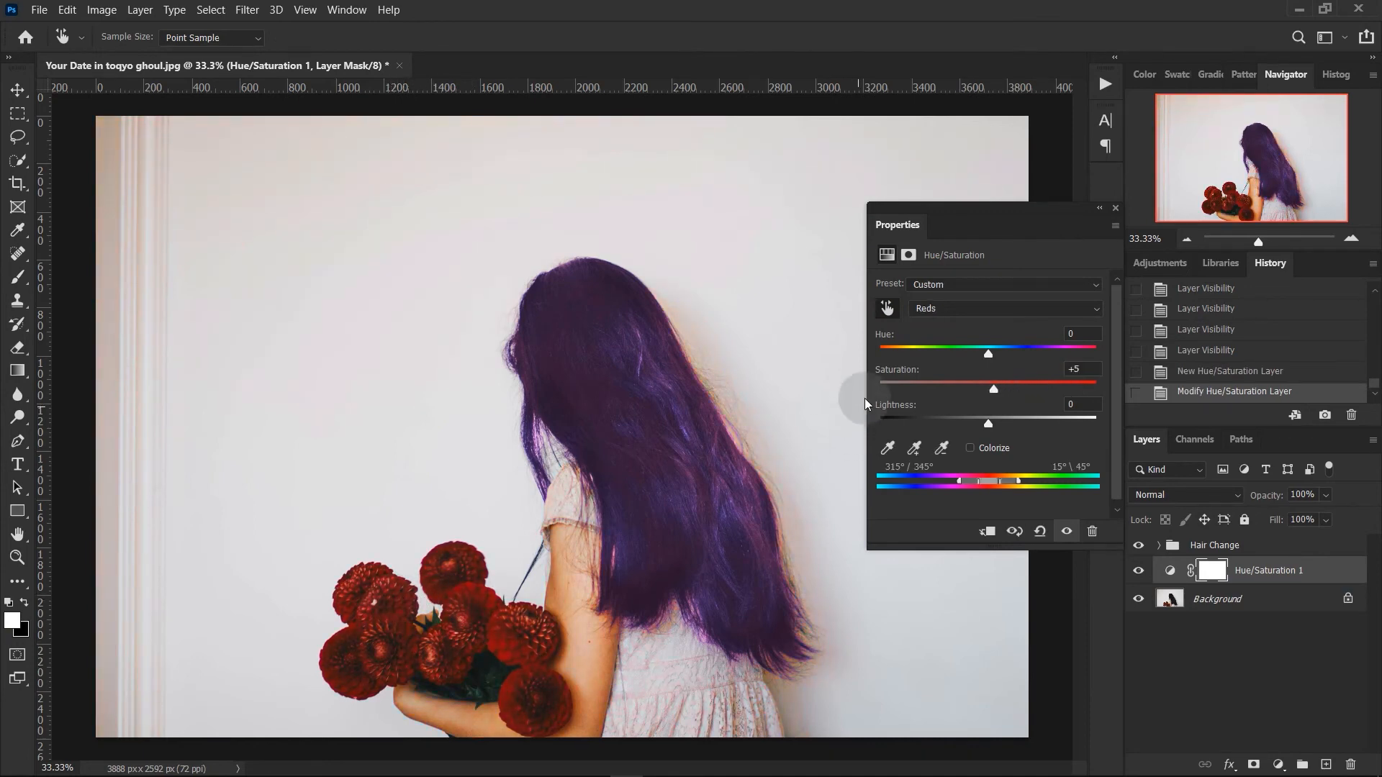
pyautogui.moveTo(988, 354); pyautogui.dragTo(945, 357)
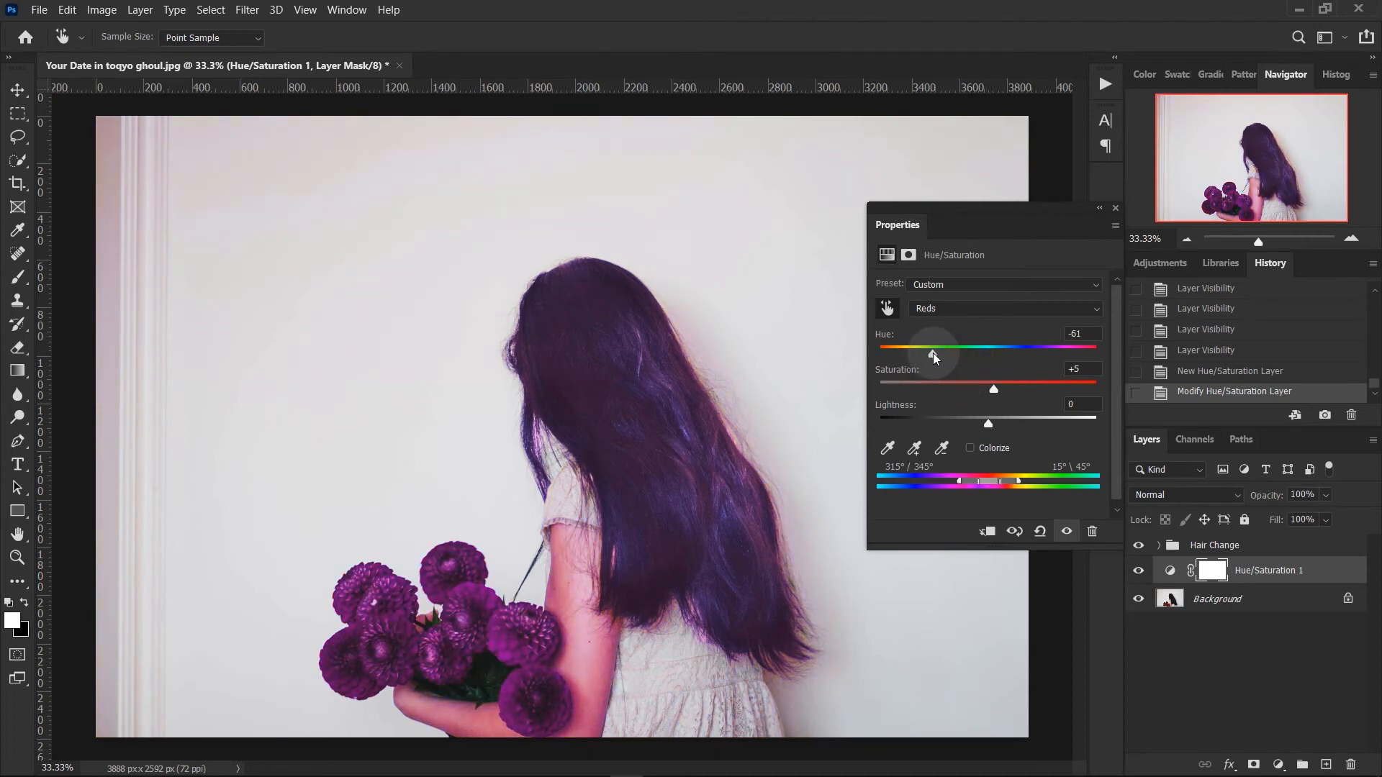
pyautogui.click(1113, 206)
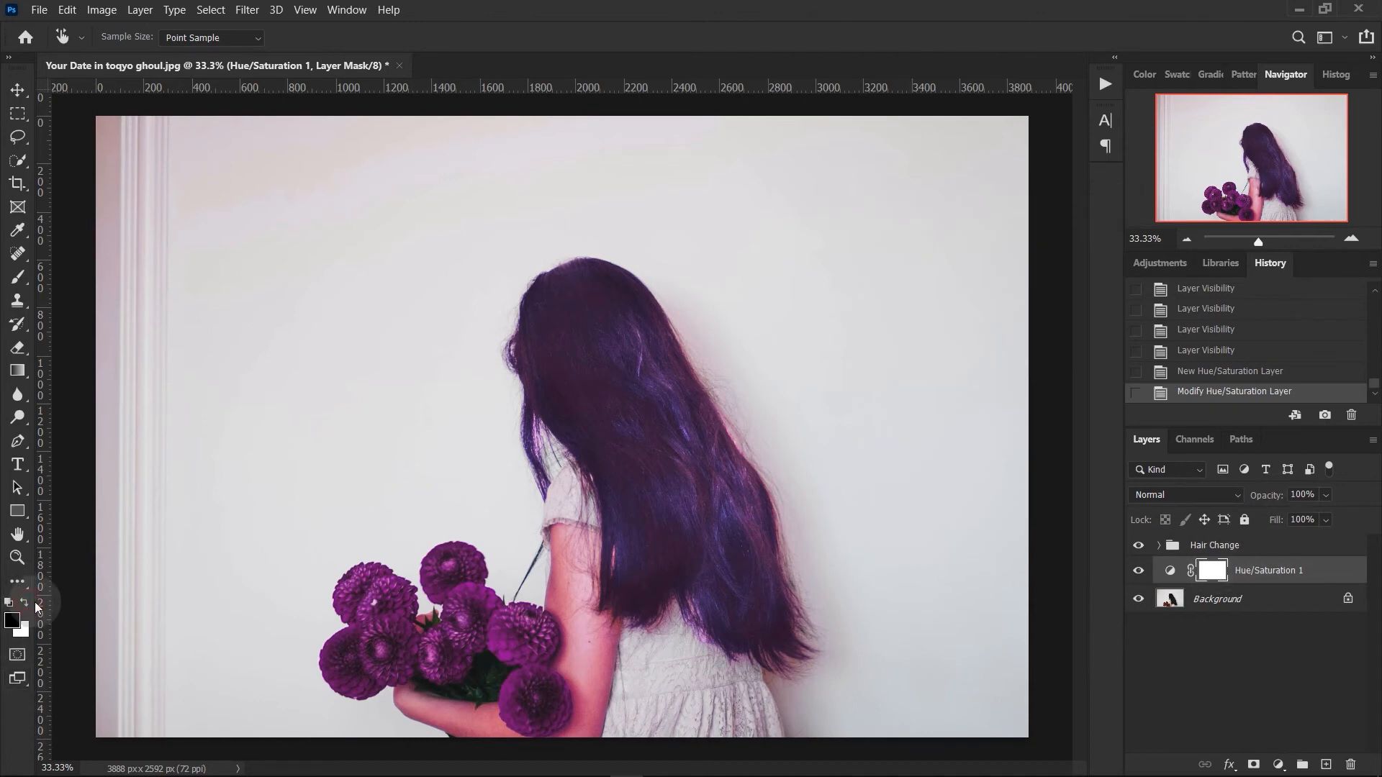
# Replace the new Hue/Saturation adjustment's white mask with a fresh layer mask filled with black.
pyautogui.press('Delete')
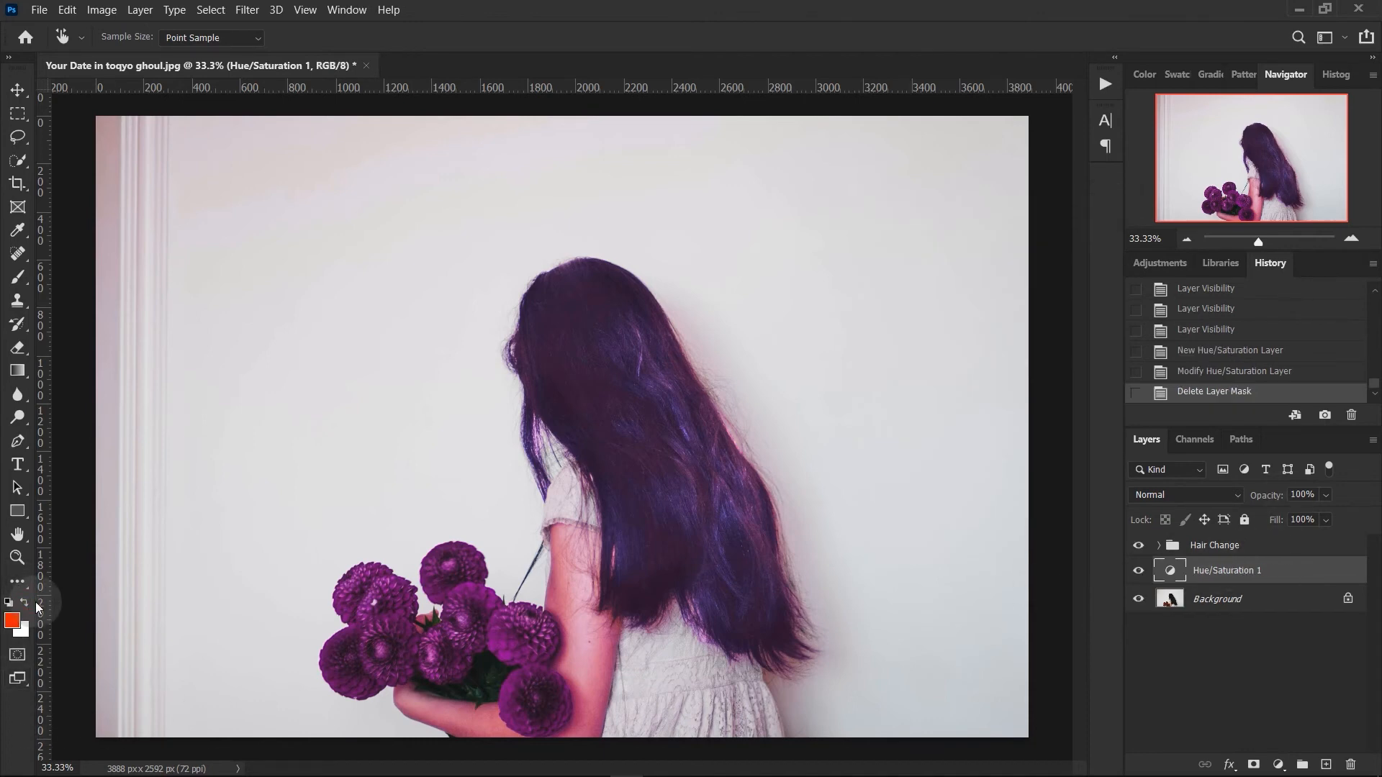
pyautogui.click(13, 607)
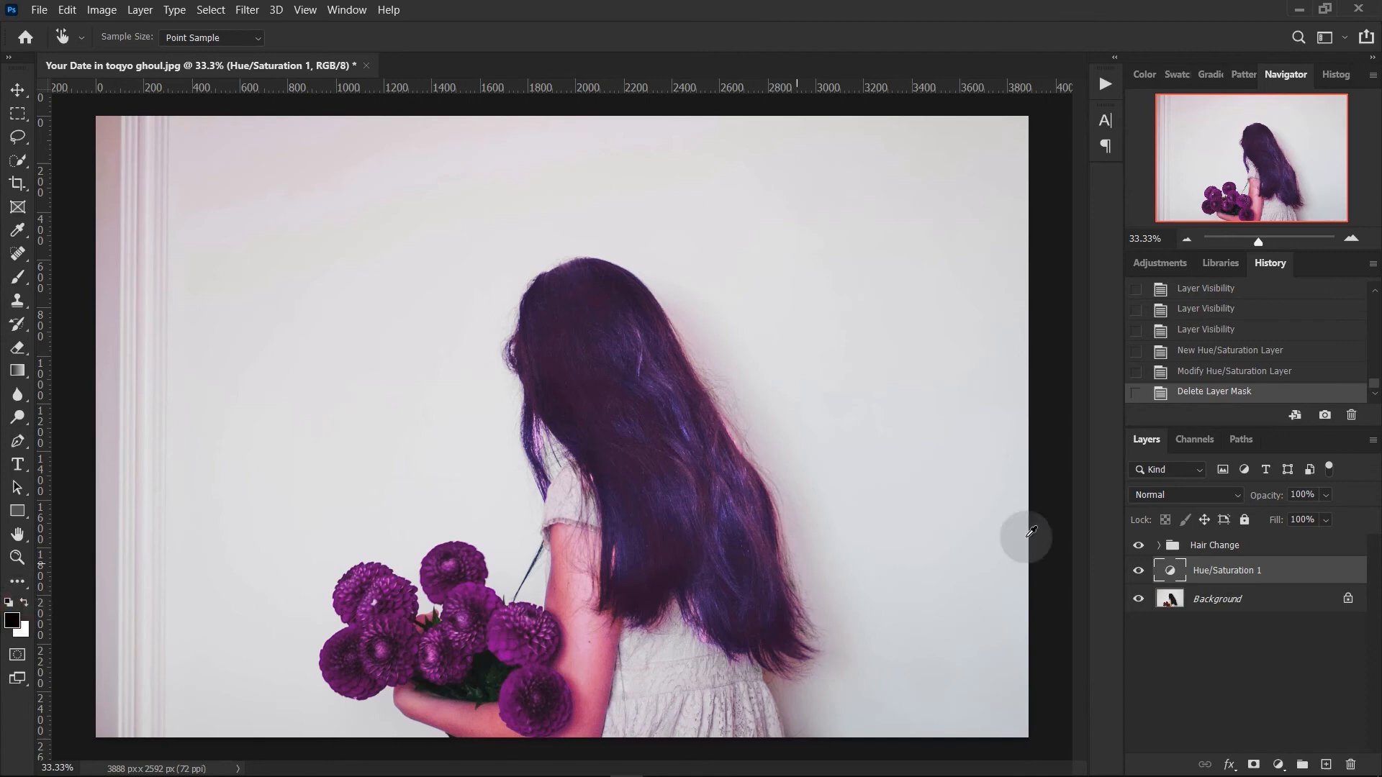
pyautogui.click(1255, 763)
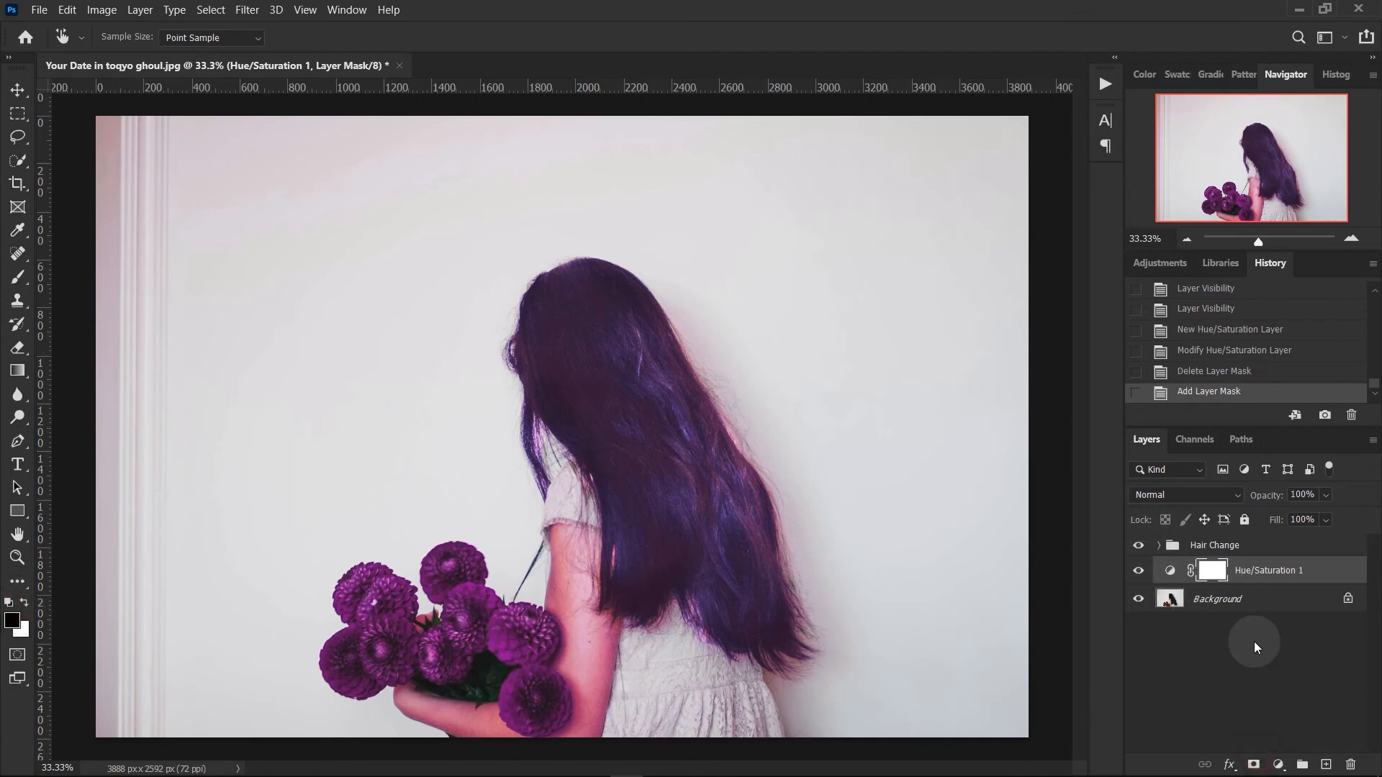
pyautogui.hotkey('alt', 'BackSpace')
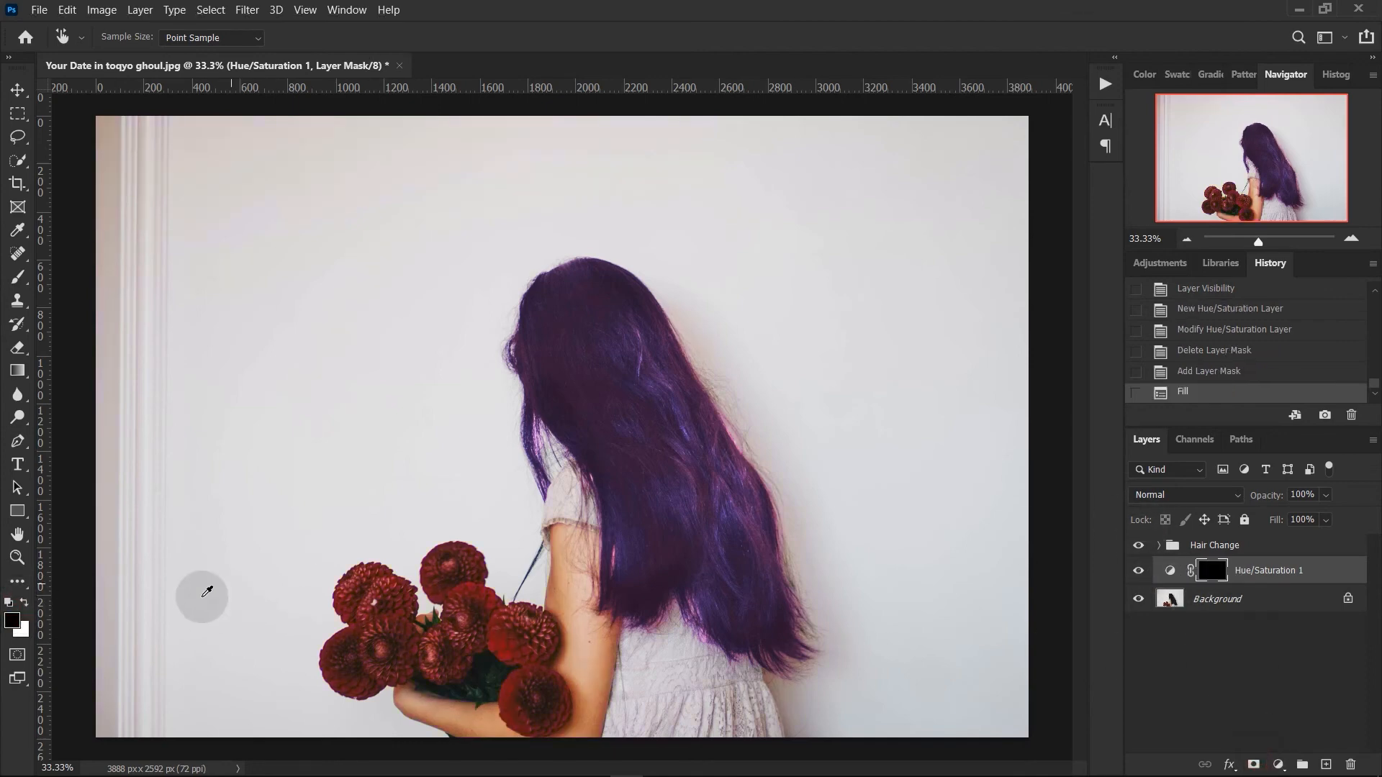
# Paint white with the Brush tool on the Hue/Saturation mask over the flowers and the front edge of the hair.
pyautogui.click(28, 608)
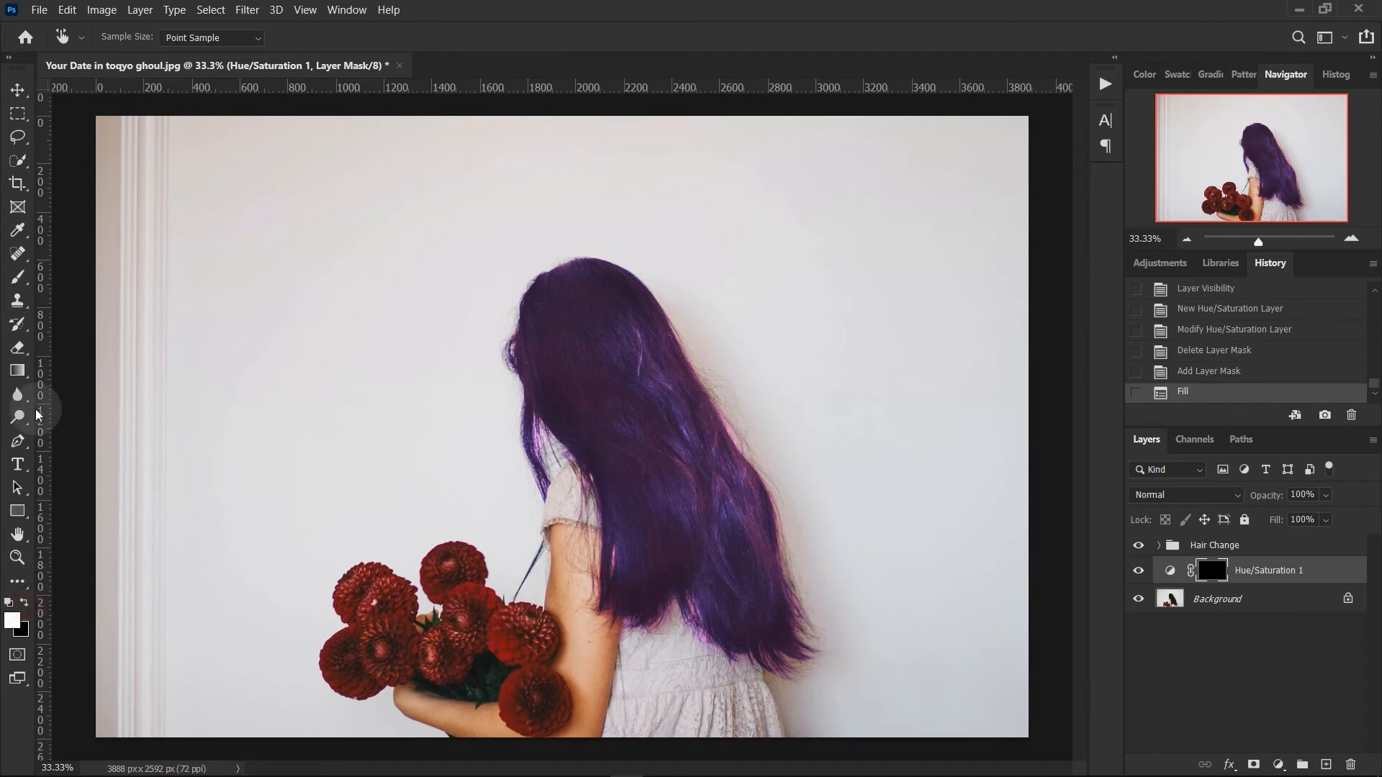
pyautogui.click(18, 277)
pyautogui.moveTo(356, 590)
pyautogui.mouseDown()
pyautogui.moveTo(341, 668)
pyautogui.moveTo(370, 668)
pyautogui.moveTo(377, 636)
pyautogui.moveTo(398, 659)
pyautogui.moveTo(400, 608)
pyautogui.moveTo(411, 621)
pyautogui.moveTo(367, 685)
pyautogui.moveTo(449, 659)
pyautogui.moveTo(437, 663)
pyautogui.moveTo(481, 627)
pyautogui.moveTo(468, 554)
pyautogui.moveTo(463, 591)
pyautogui.moveTo(485, 621)
pyautogui.moveTo(515, 649)
pyautogui.moveTo(541, 645)
pyautogui.moveTo(516, 695)
pyautogui.moveTo(531, 712)
pyautogui.moveTo(540, 690)
pyautogui.moveTo(544, 726)
pyautogui.moveTo(512, 714)
pyautogui.moveTo(498, 626)
pyautogui.moveTo(459, 658)
pyautogui.moveTo(391, 639)
pyautogui.moveTo(358, 682)
pyautogui.moveTo(328, 672)
pyautogui.mouseUp()
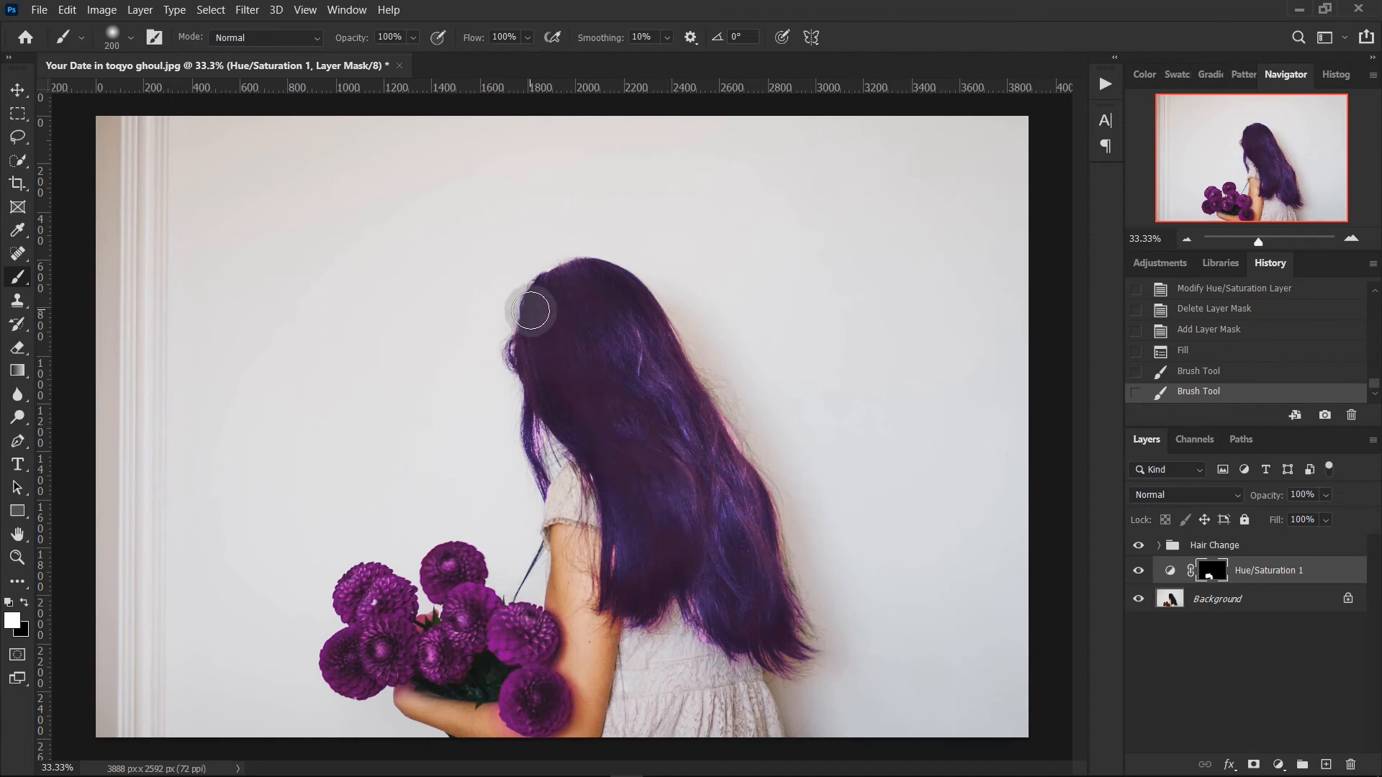
pyautogui.moveTo(531, 311); pyautogui.dragTo(512, 371)
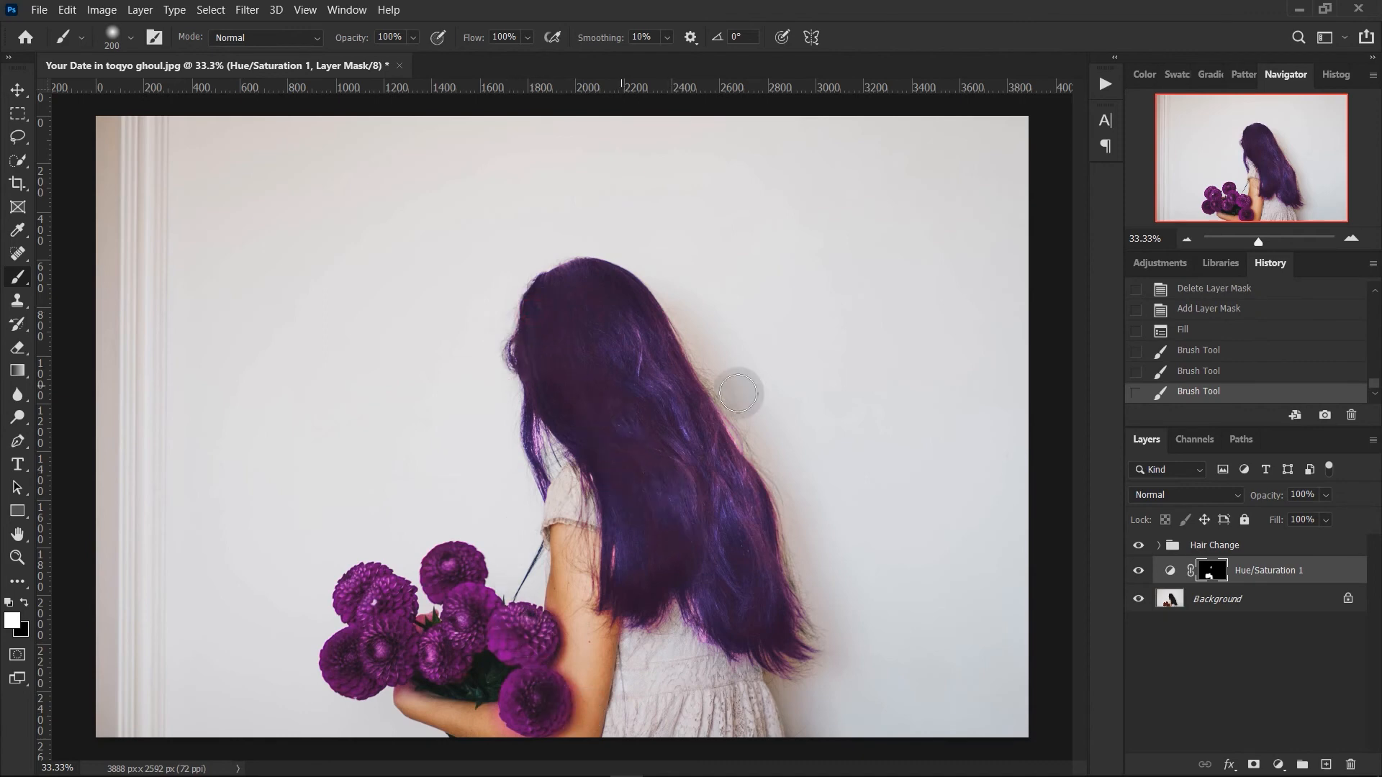
# Examine the recolored flowers and hair in close-up and across the whole image.
pyautogui.click(1351, 243)
pyautogui.click(1351, 243)
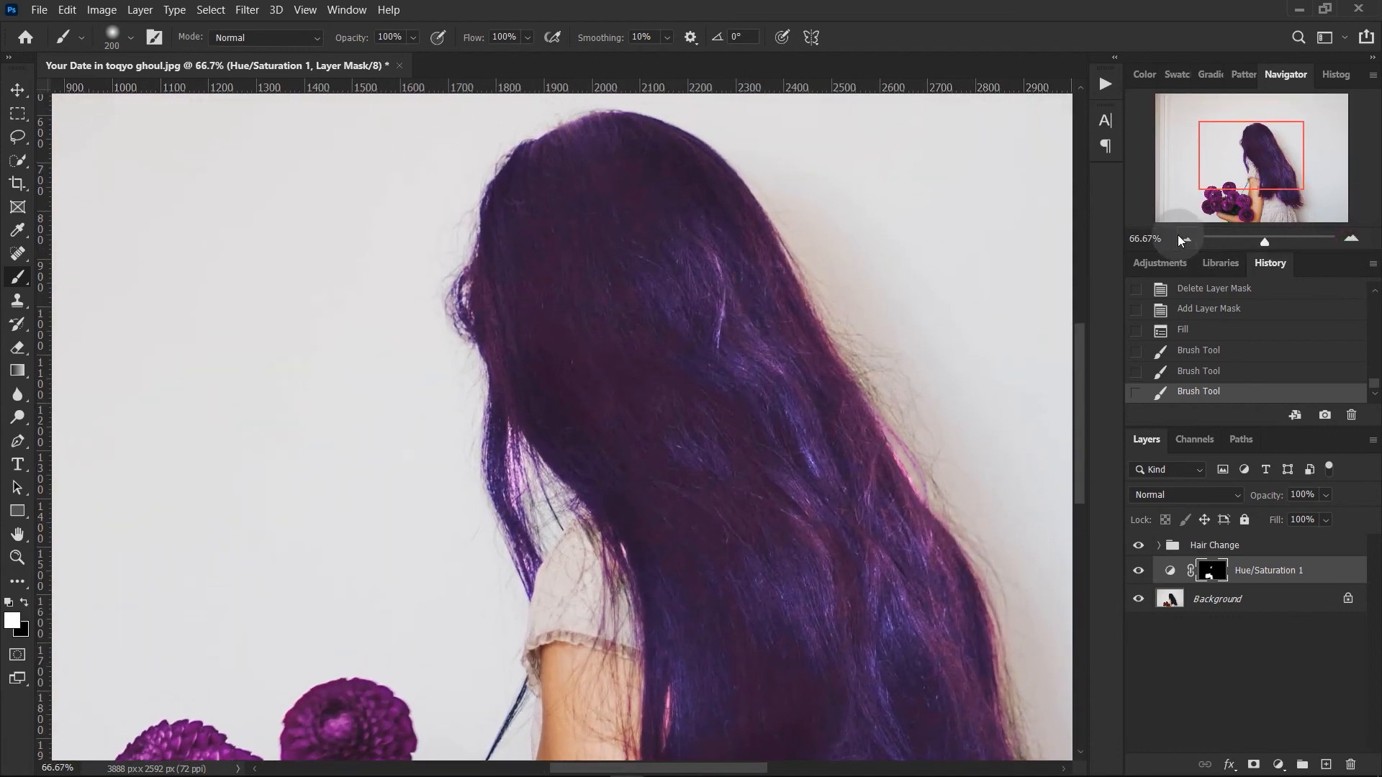
pyautogui.click(1183, 239)
pyautogui.click(1183, 240)
pyautogui.click(1183, 240)
pyautogui.click(1182, 240)
pyautogui.click(1183, 240)
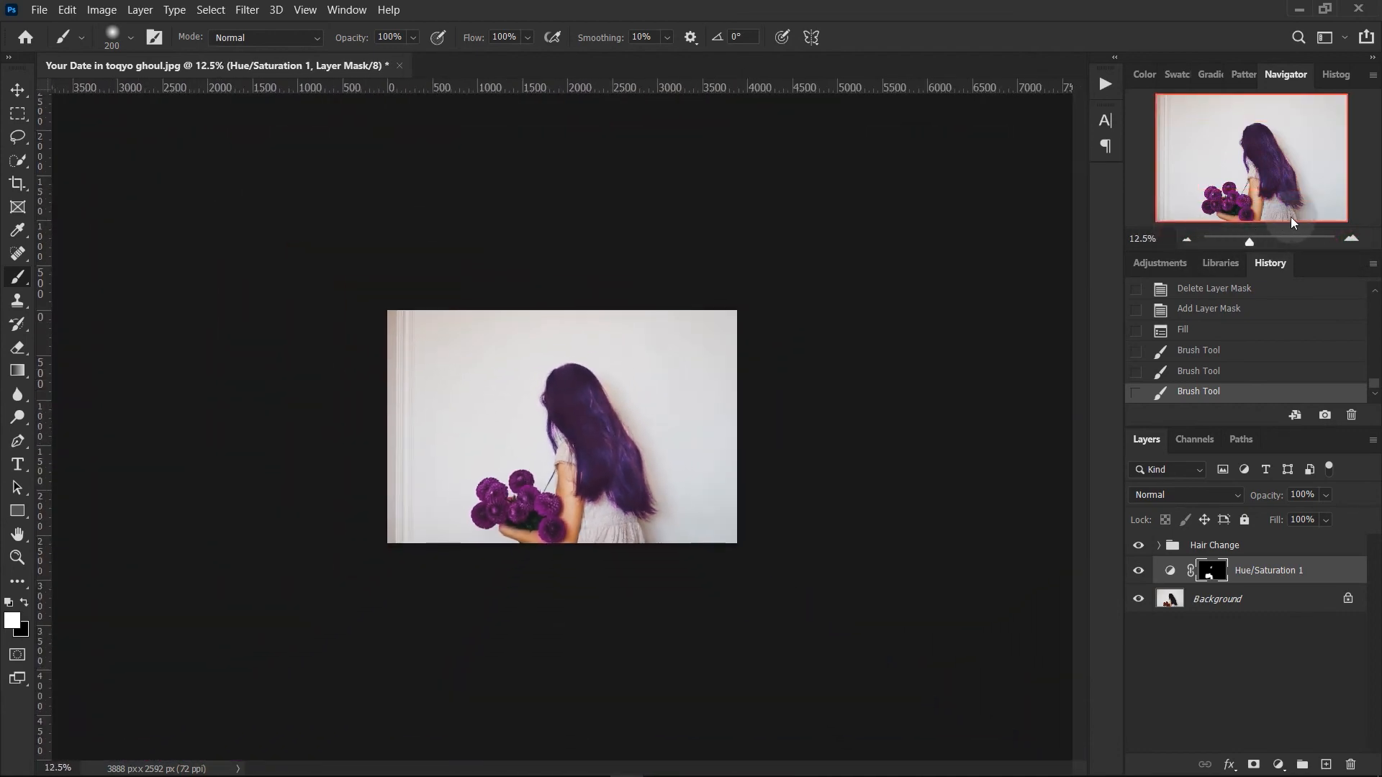
pyautogui.click(1351, 239)
pyautogui.click(1351, 240)
pyautogui.click(1351, 240)
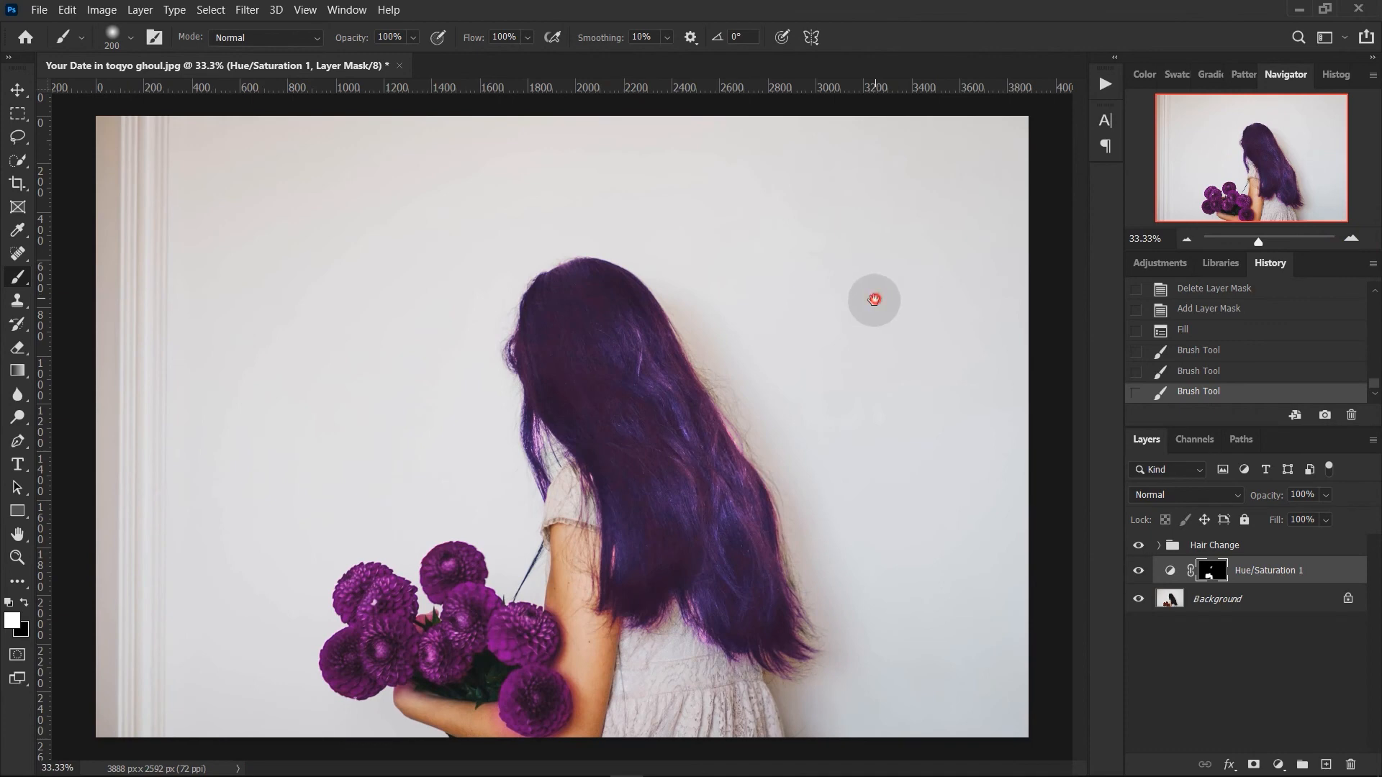
# Rename the flowers' Hue/Saturation adjustment layer as Flower Change.
pyautogui.doubleClick(1279, 573)
pyautogui.write('Flo')
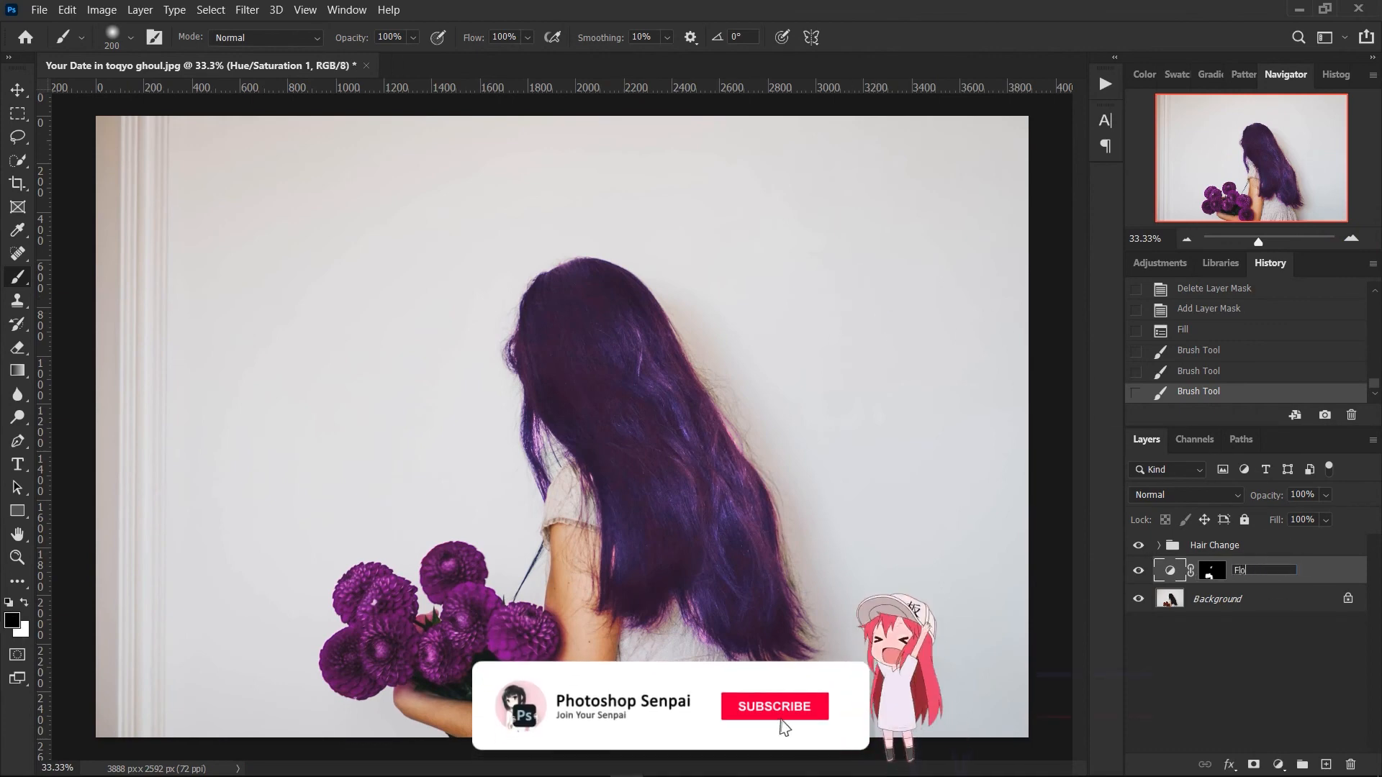
pyautogui.write('wer Cha')
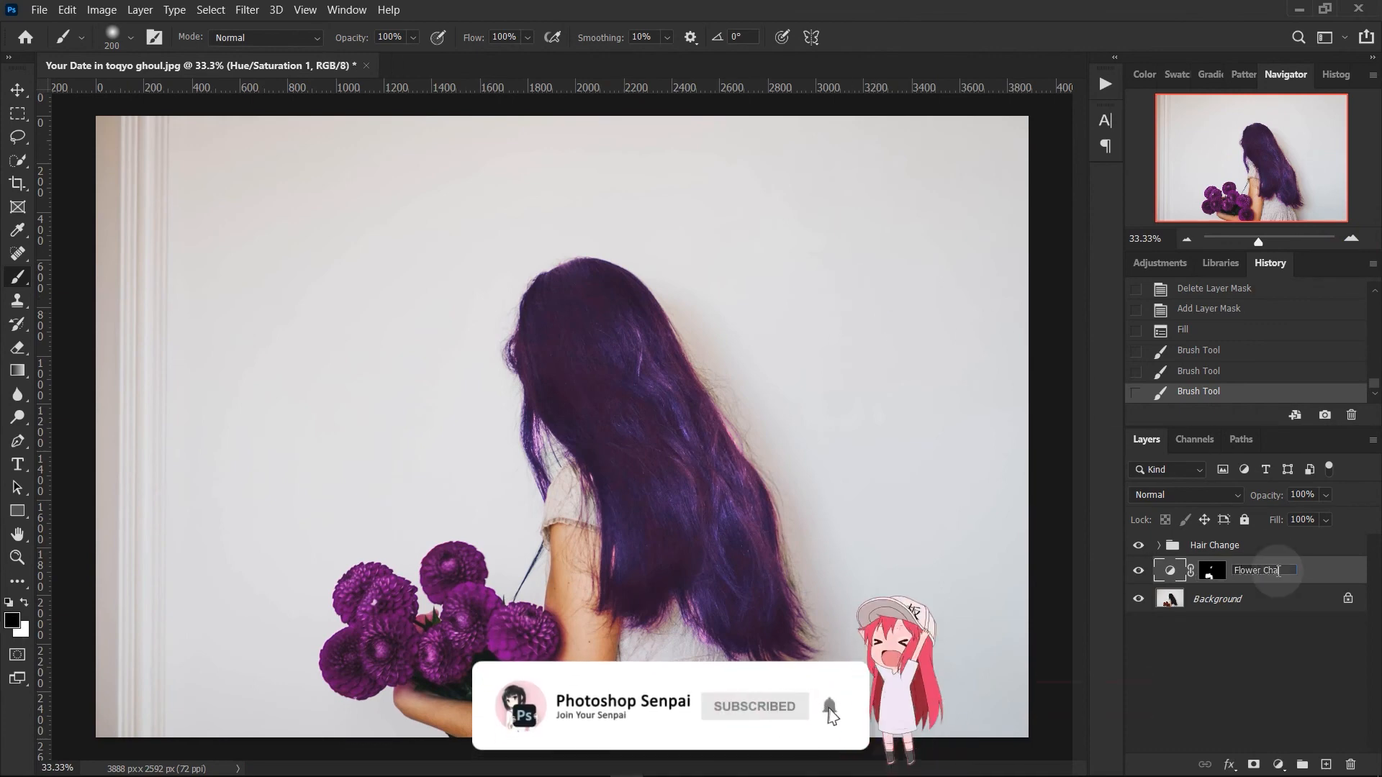
pyautogui.write('nge')
pyautogui.press('Return')
# Deselect all layers and toggle the visibility of Hair Change and Flower Change together to compare with the original photo.
pyautogui.click(1217, 707)
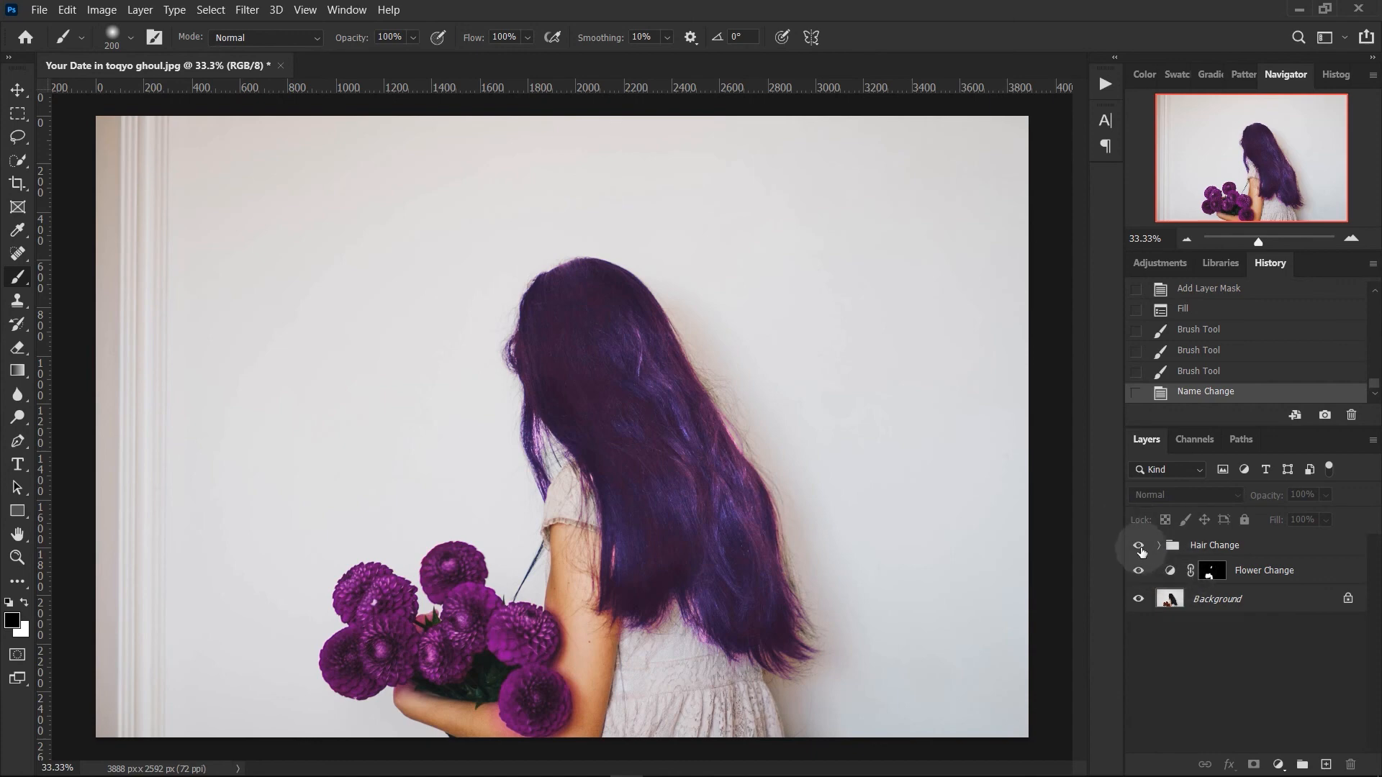
pyautogui.moveTo(1138, 545); pyautogui.dragTo(1143, 574)
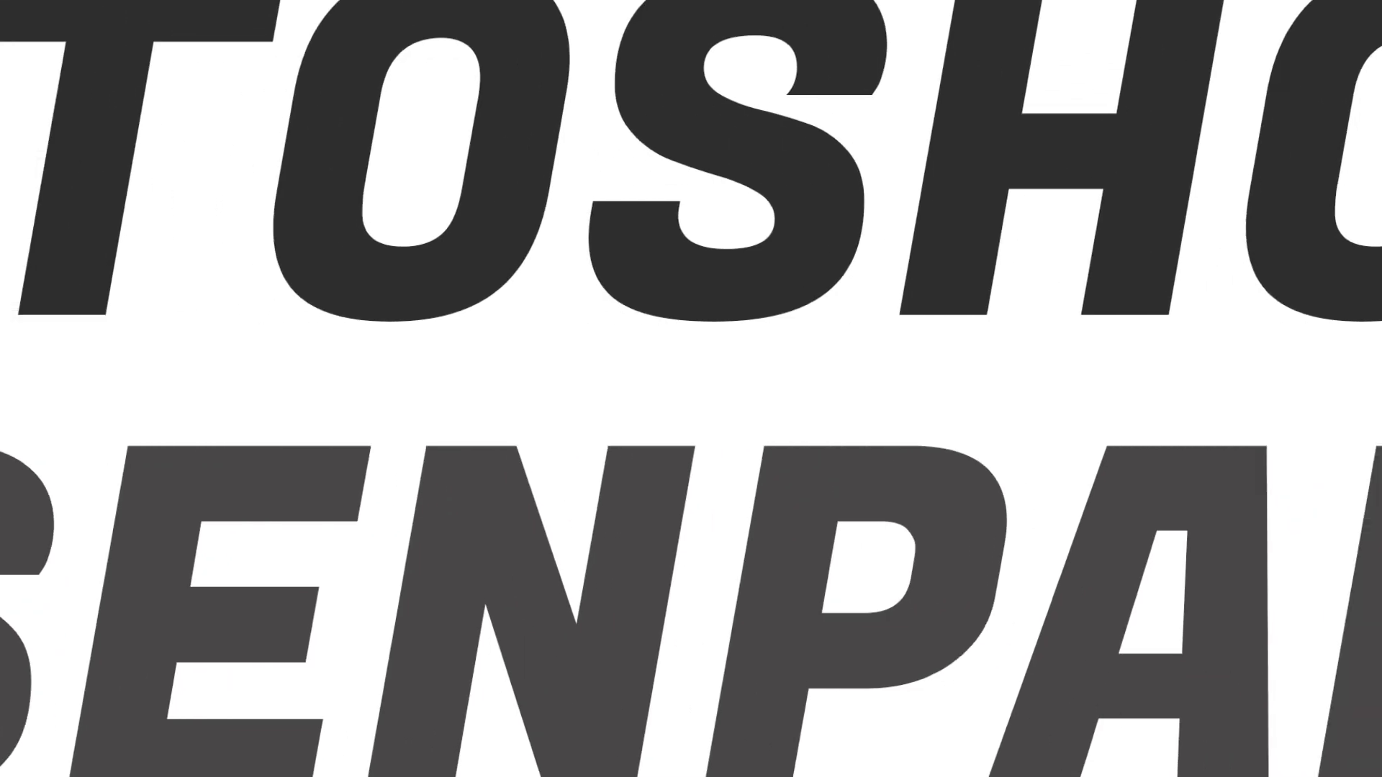